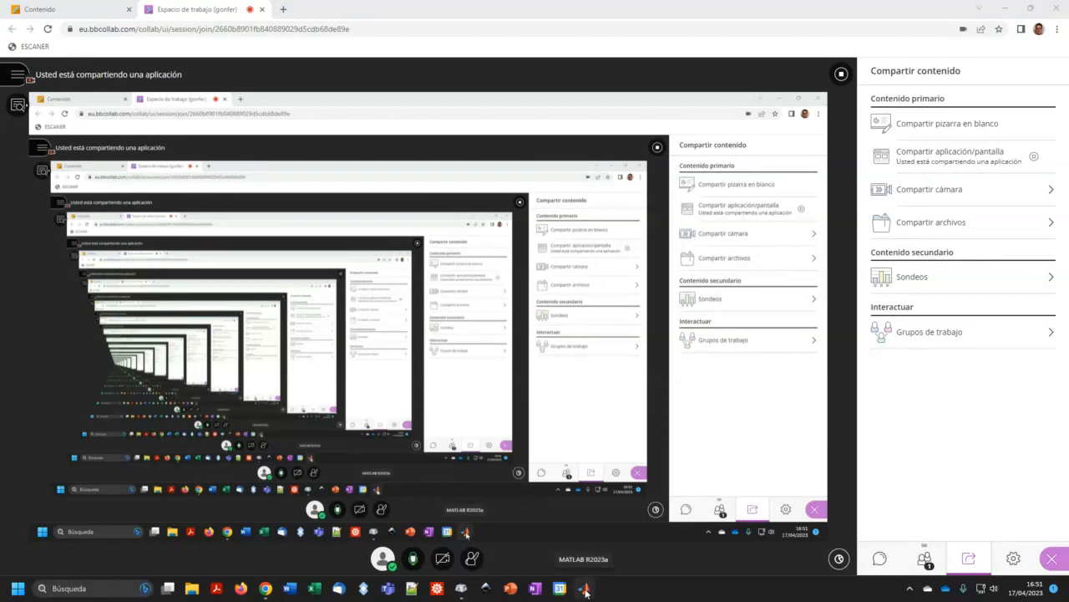
Step: Launch MATLAB, start Simulink and create a maximized blank model
{"action": "left_click", "coordinate": [585, 592]}
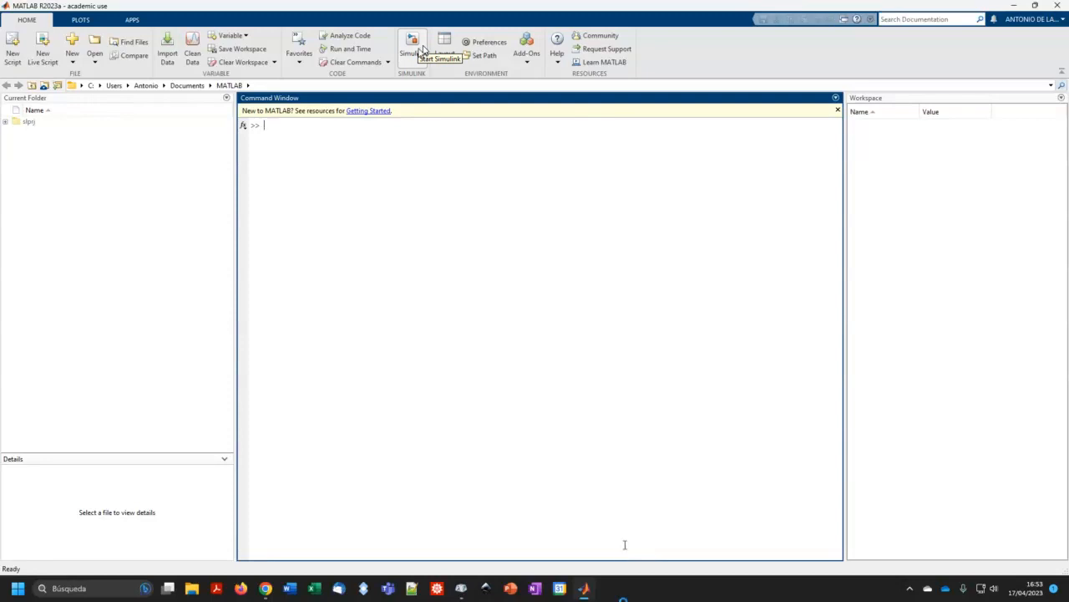
{"action": "left_click", "coordinate": [420, 52]}
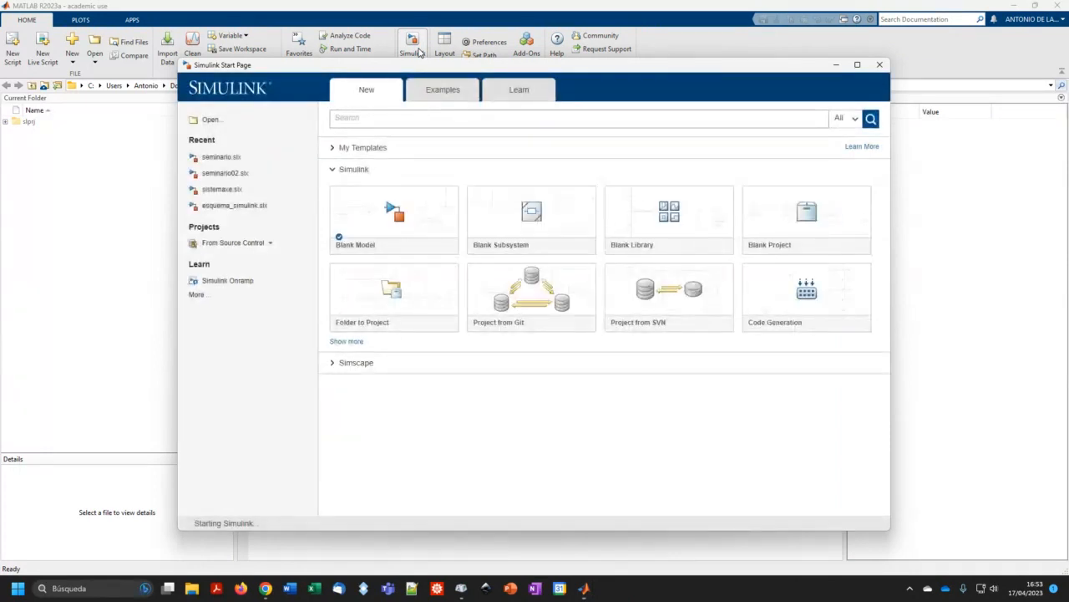
{"action": "mouse_move", "coordinate": [391, 213]}
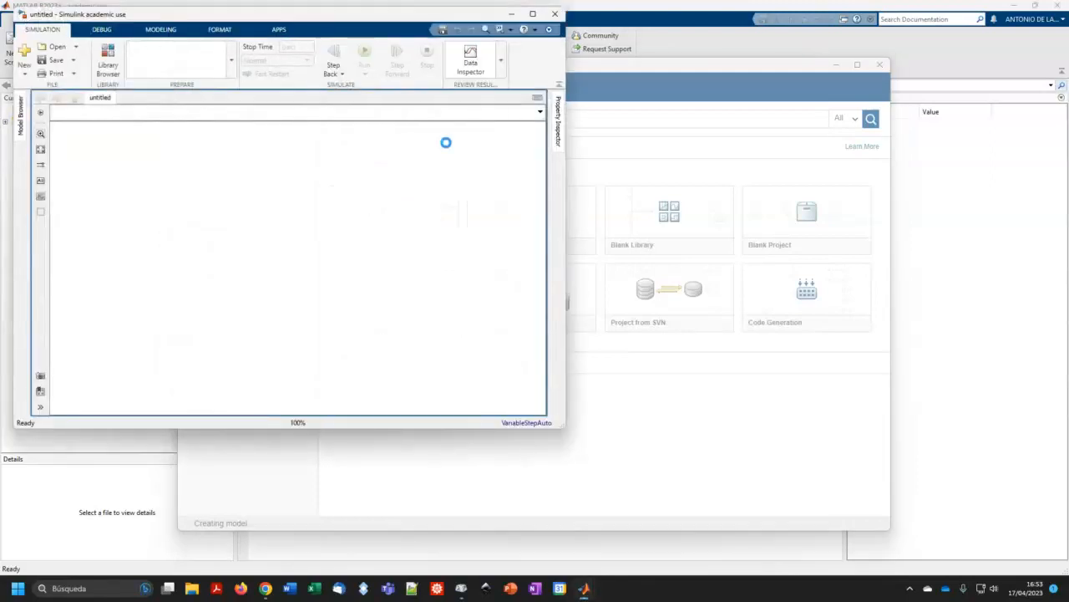
{"action": "left_click", "coordinate": [533, 14]}
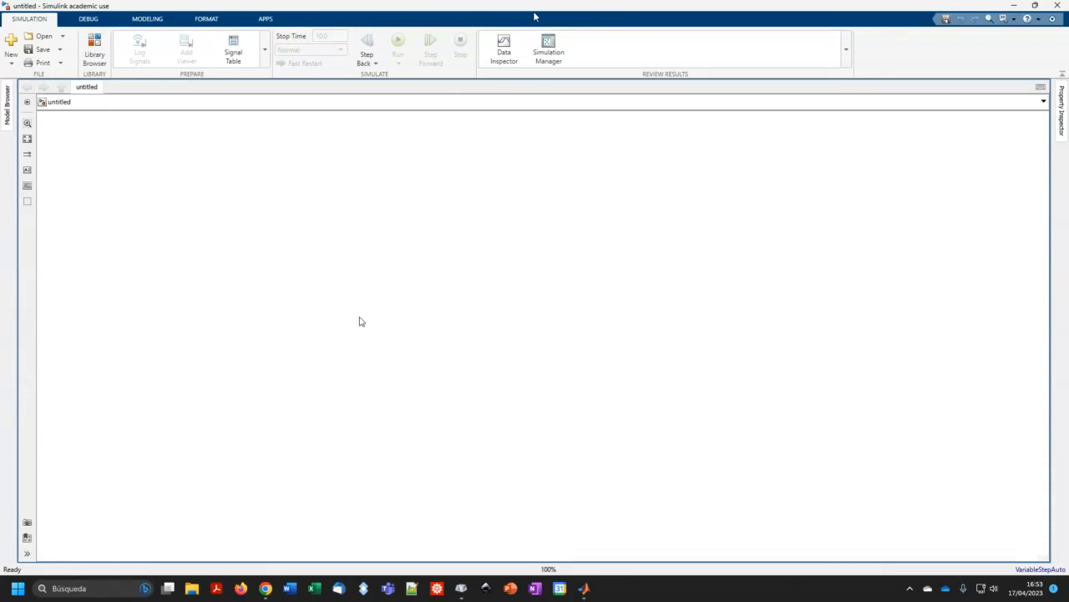
Step: Show the Electrical Elements blocks of the Simscape Foundation Library in a slightly widened Library Browser
{"action": "left_click", "coordinate": [96, 53]}
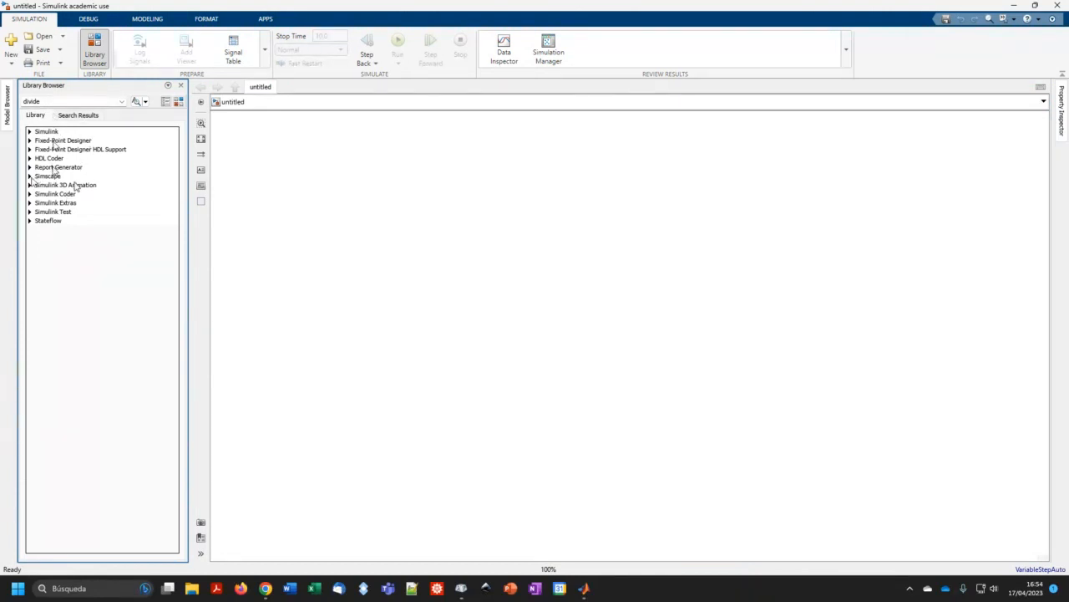
{"action": "left_click", "coordinate": [29, 176]}
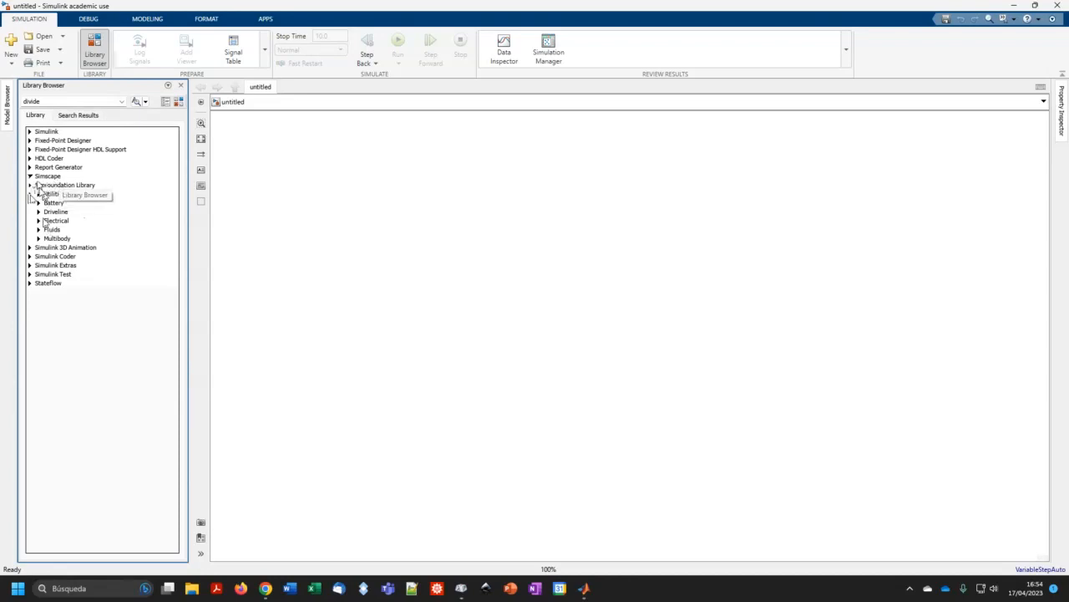
{"action": "left_click", "coordinate": [38, 186]}
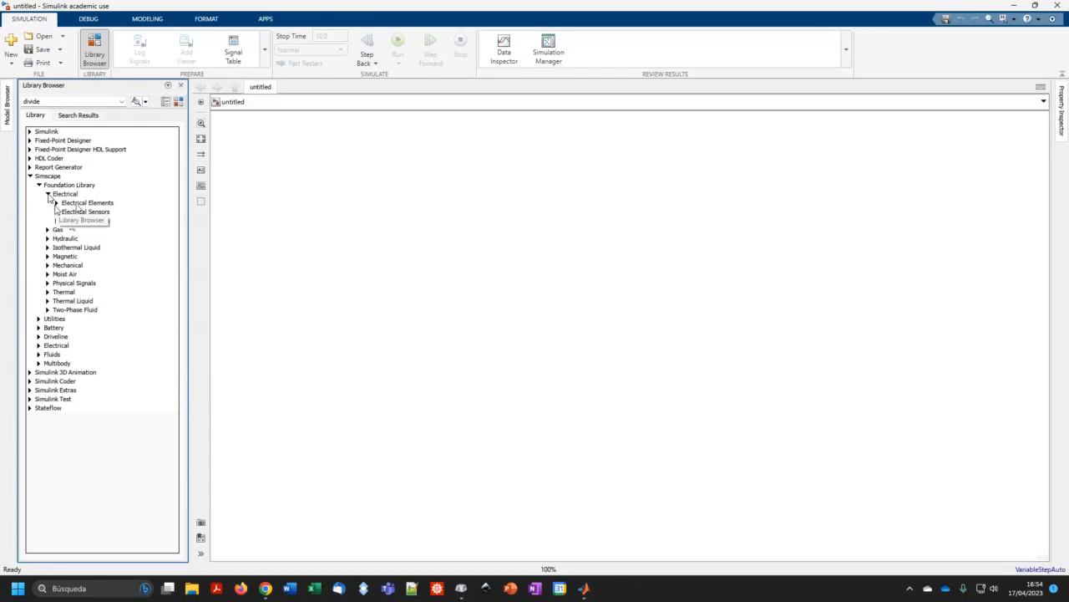
{"action": "left_click", "coordinate": [56, 203]}
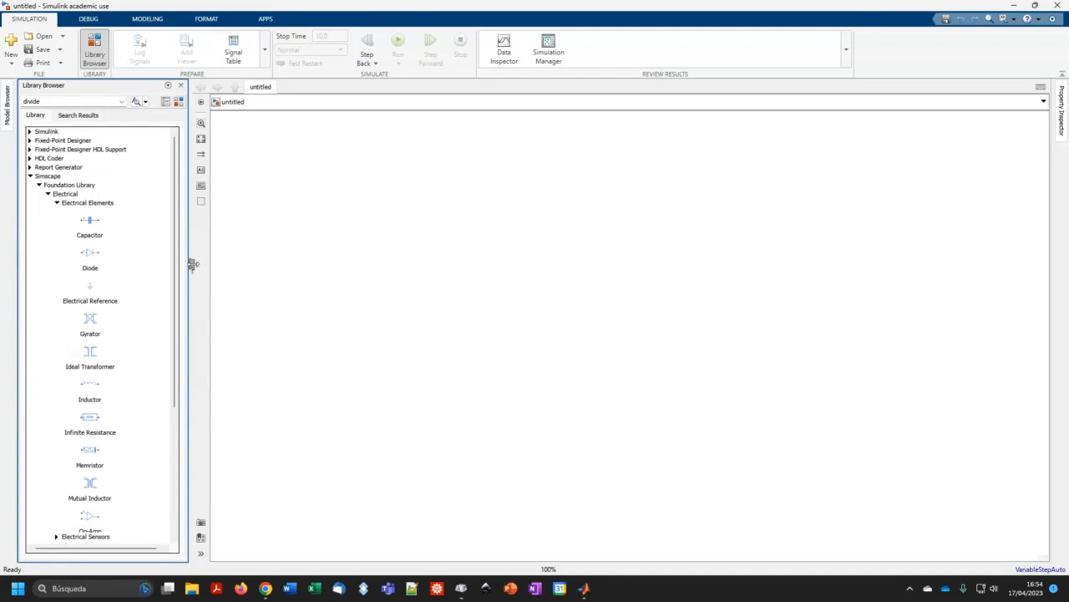
{"action": "left_click_drag", "start_coordinate": [191, 265], "coordinate": [205, 266]}
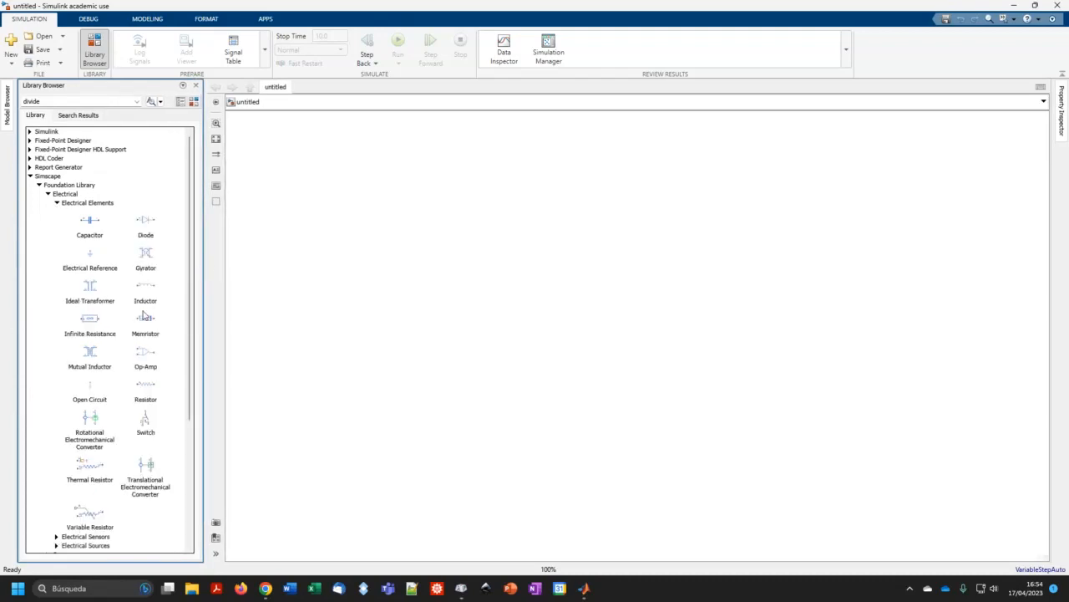
Step: Place two Resistor blocks side by side in the upper part of the model
{"action": "mouse_move", "coordinate": [131, 308]}
{"action": "left_click_drag", "start_coordinate": [148, 387], "coordinate": [424, 211]}
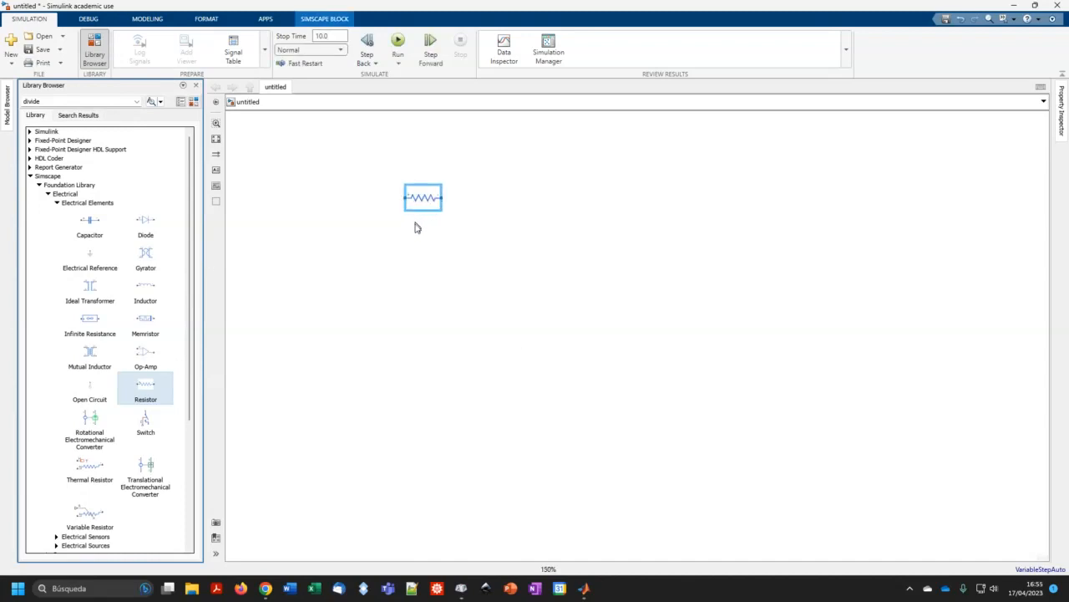
{"action": "scroll", "coordinate": [417, 229], "scroll_direction": "up", "scroll_amount": 1}
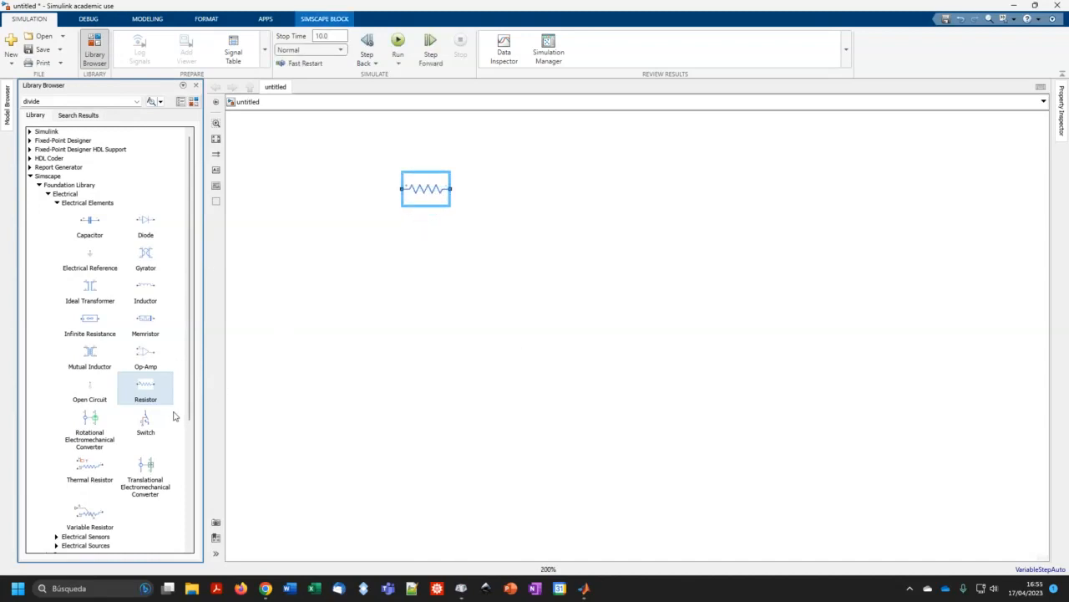
{"action": "left_click_drag", "start_coordinate": [149, 395], "coordinate": [559, 199]}
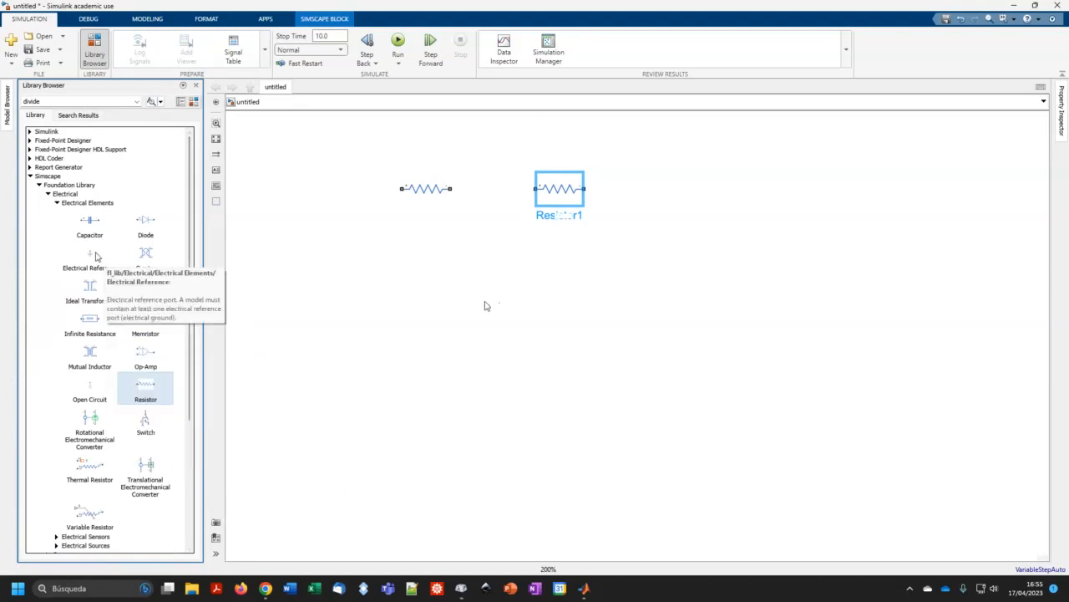
Step: Add an Electrical Reference below and to the left of the resistors, and shift both resistors further right
{"action": "left_click_drag", "start_coordinate": [88, 259], "coordinate": [339, 327]}
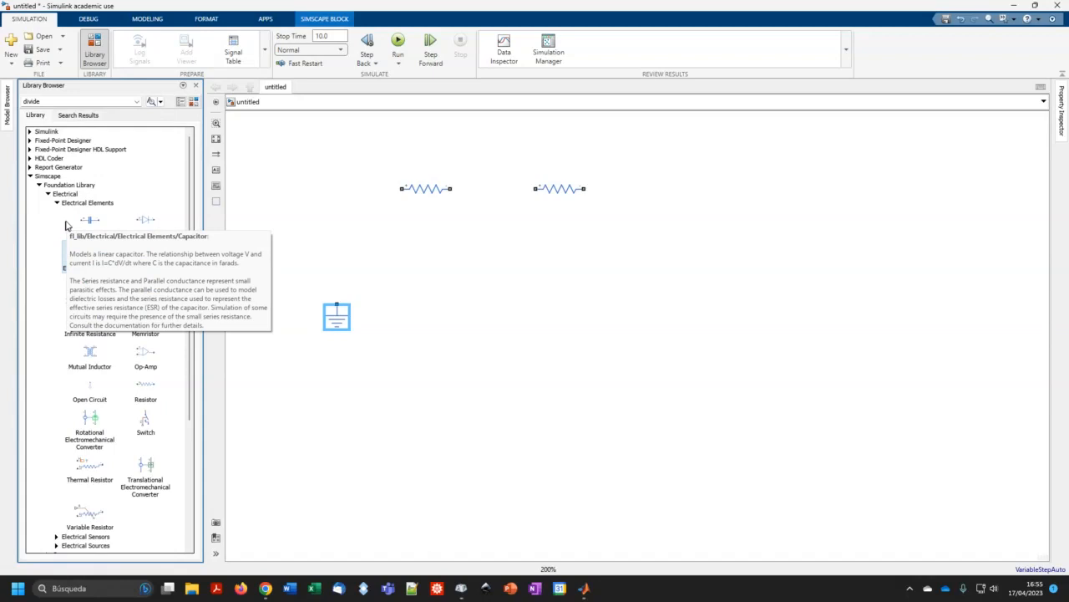
{"action": "left_click_drag", "start_coordinate": [562, 189], "coordinate": [618, 193]}
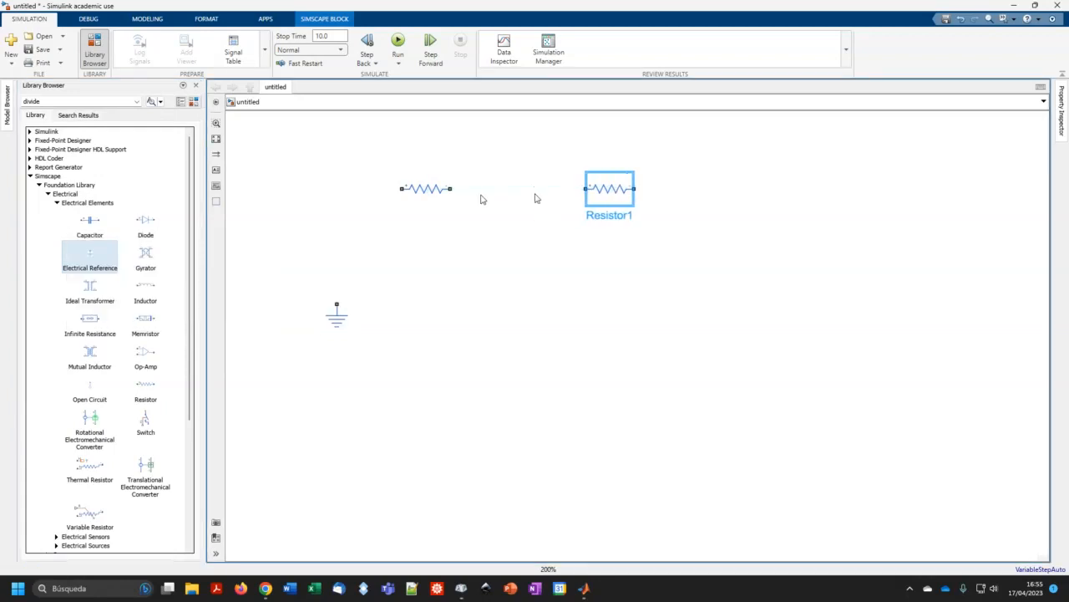
{"action": "left_click_drag", "start_coordinate": [439, 196], "coordinate": [500, 198]}
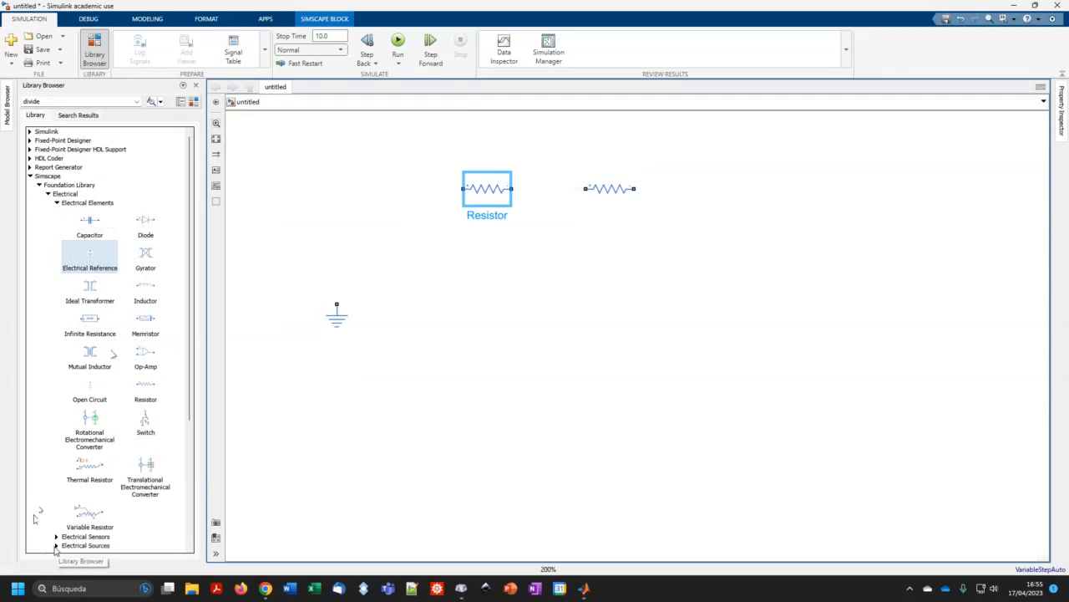
Step: Add a DC Voltage Source above the electrical reference and wire source, both resistors and reference into a closed series circuit
{"action": "scroll", "coordinate": [70, 422], "scroll_direction": "down", "scroll_amount": 2}
{"action": "scroll", "coordinate": [70, 422], "scroll_direction": "down", "scroll_amount": 4}
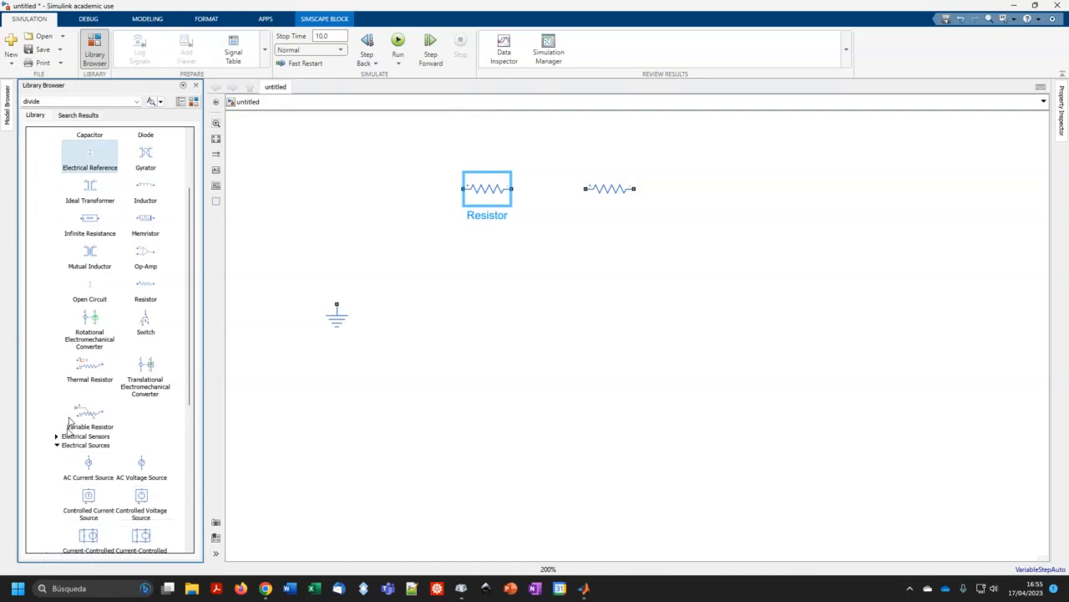
{"action": "scroll", "coordinate": [69, 434], "scroll_direction": "down", "scroll_amount": 1}
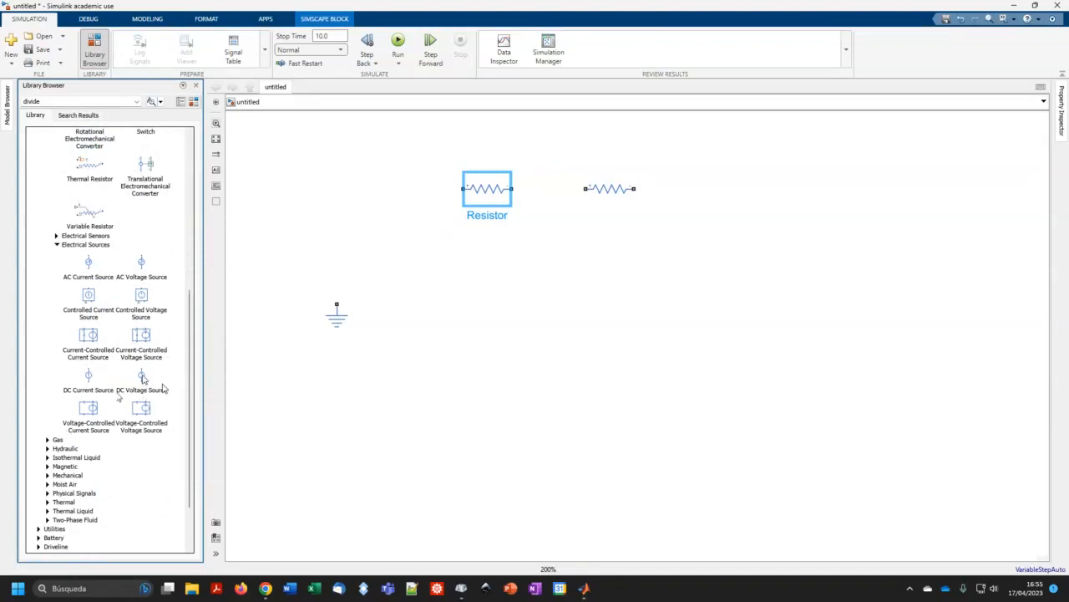
{"action": "left_click_drag", "start_coordinate": [143, 380], "coordinate": [470, 191]}
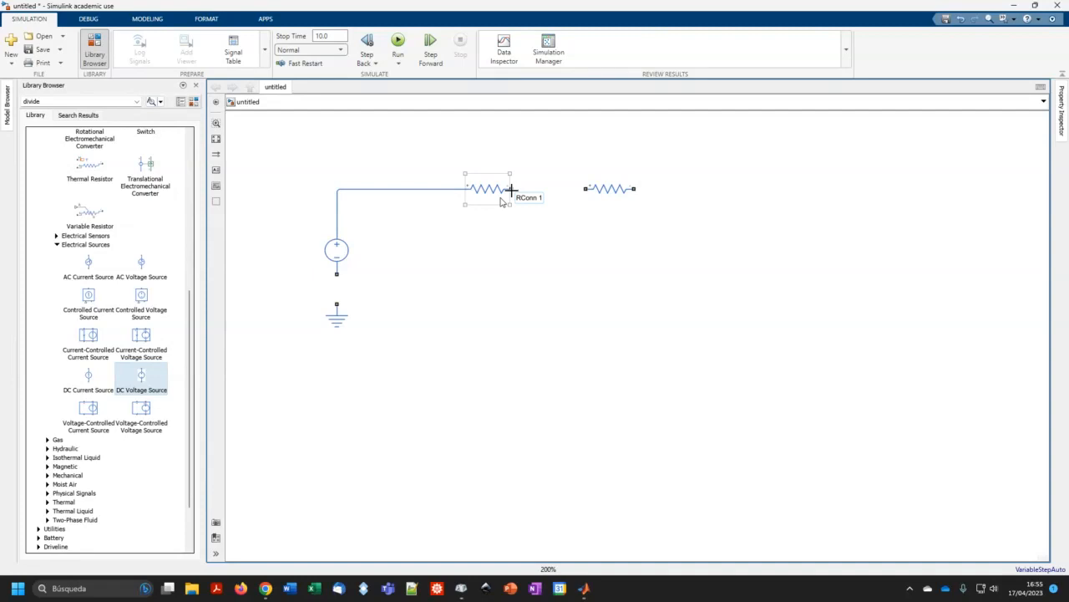
{"action": "left_click_drag", "start_coordinate": [511, 190], "coordinate": [337, 289]}
{"action": "left_click", "coordinate": [334, 309]}
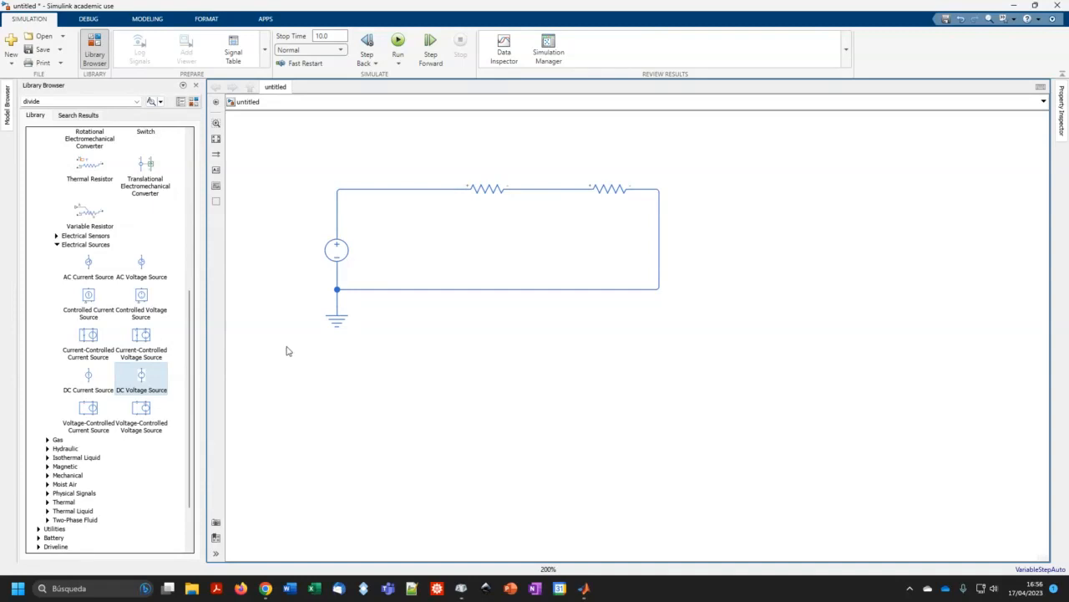
Step: Set the resistance of the first resistor, nearest the voltage source's positive terminal, to 60 Ohm
{"action": "left_click", "coordinate": [485, 192]}
{"action": "double_click", "coordinate": [485, 192]}
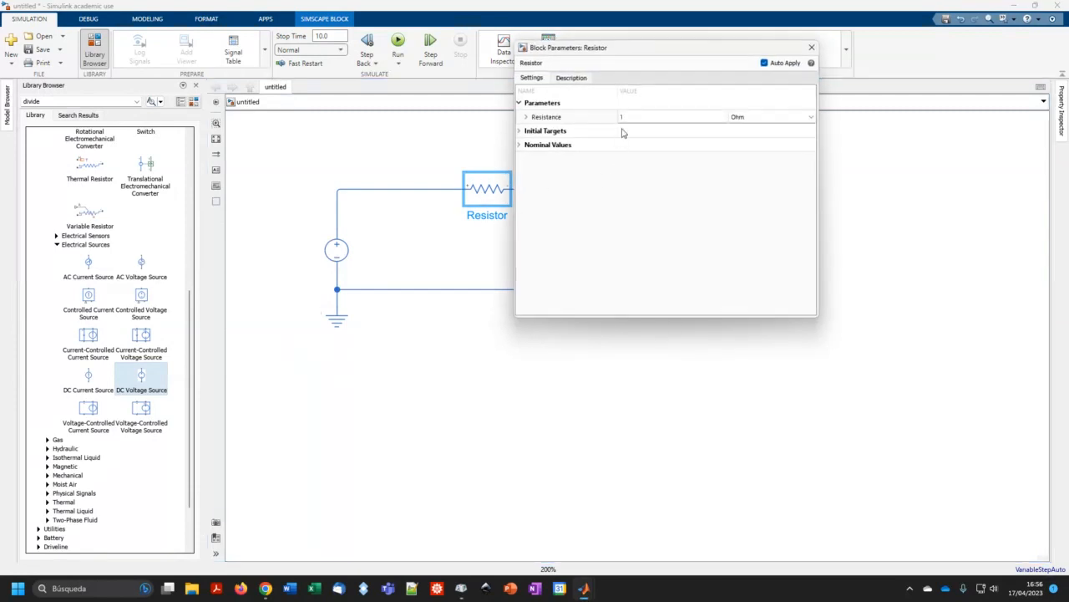
{"action": "left_click", "coordinate": [629, 118]}
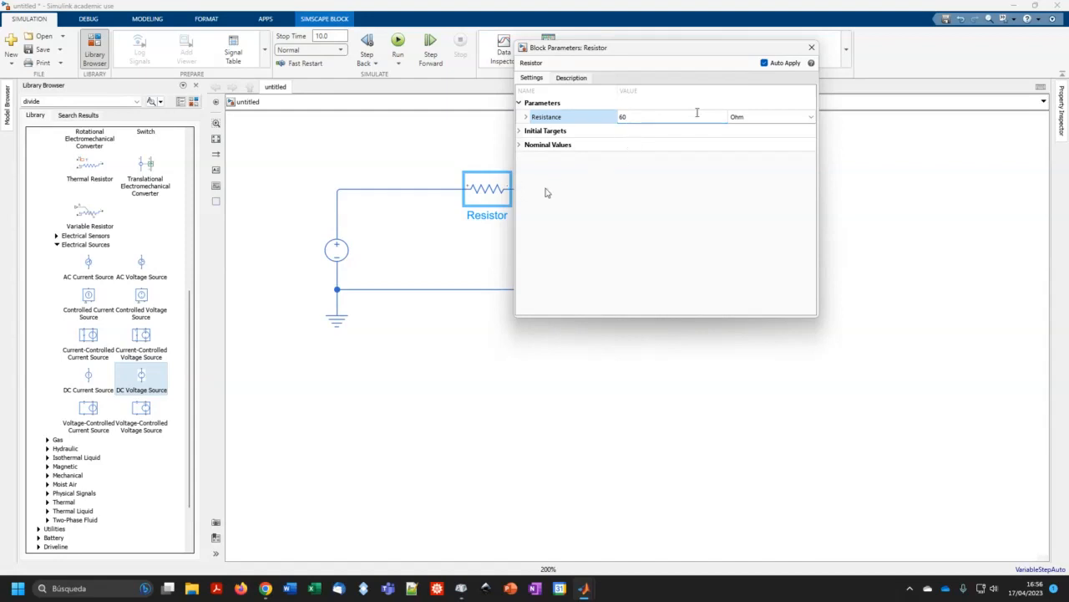
{"action": "left_click", "coordinate": [811, 48]}
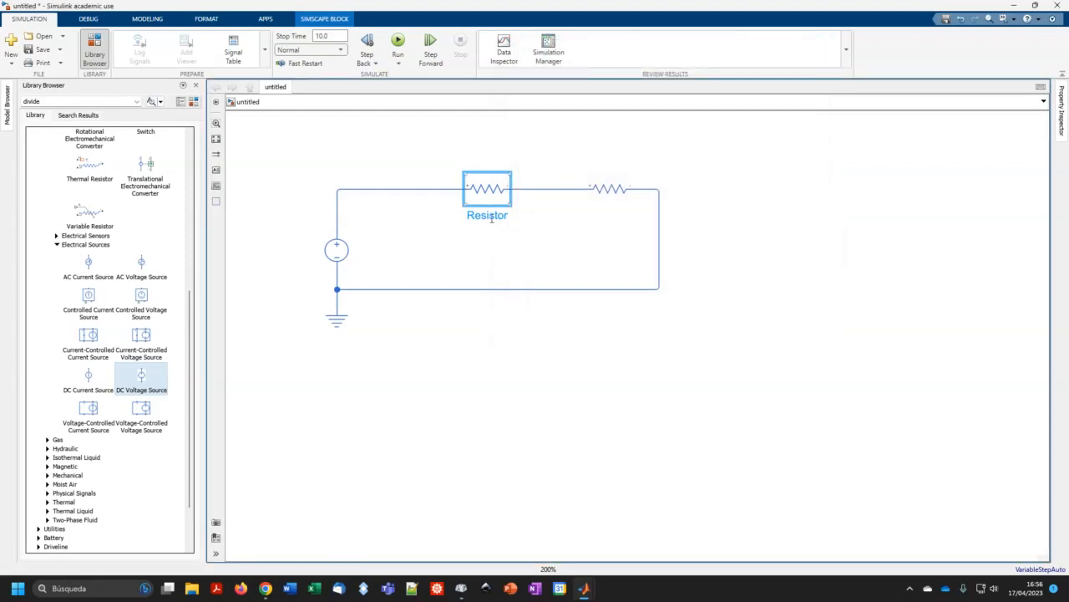
Step: Rename the first resistor block as "60 Ohm"
{"action": "double_click", "coordinate": [492, 217]}
{"action": "type", "text": "60Ohm"}
{"action": "left_click", "coordinate": [482, 216]}
Step: Set the resistance of the second resistor to 30 Ohm
{"action": "left_click", "coordinate": [611, 195]}
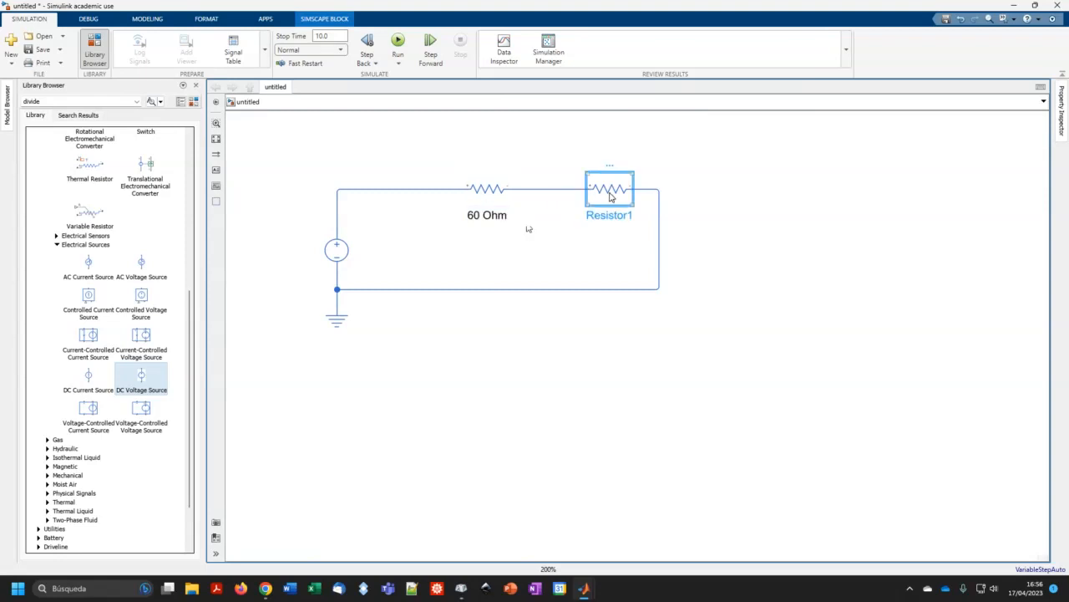
{"action": "double_click", "coordinate": [611, 197]}
{"action": "left_click", "coordinate": [720, 118]}
{"action": "left_click", "coordinate": [760, 116]}
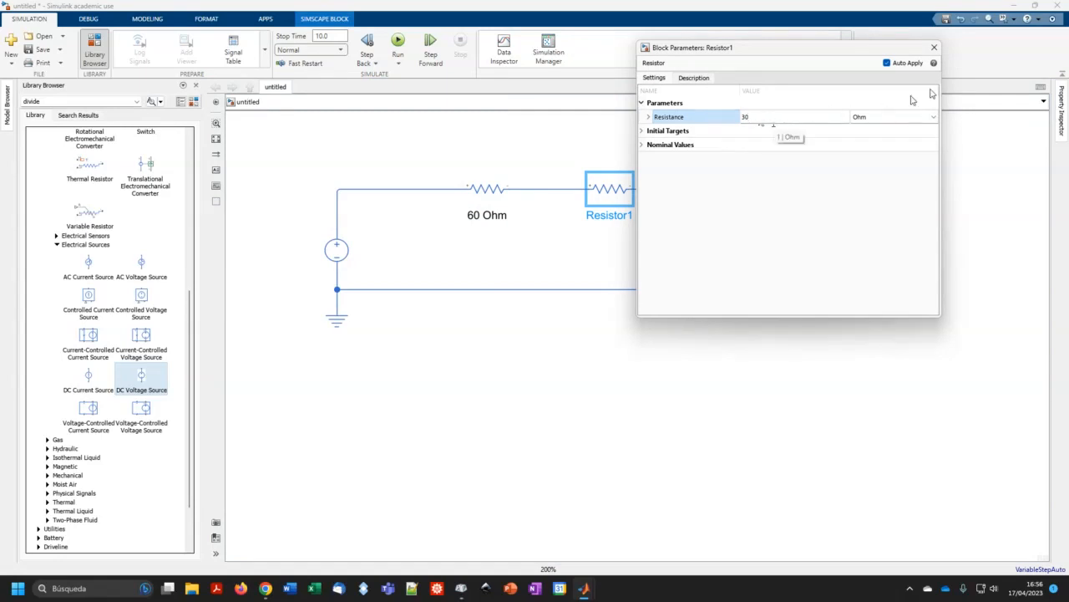
{"action": "left_click", "coordinate": [934, 47]}
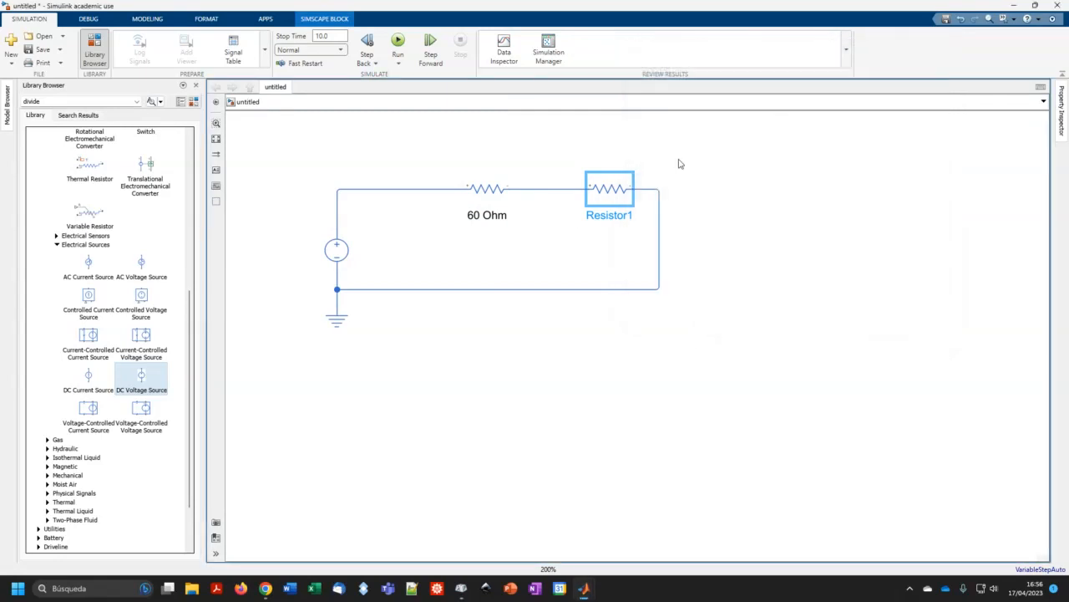
Step: Rename the second resistor block as "30 Ohm"
{"action": "double_click", "coordinate": [602, 216]}
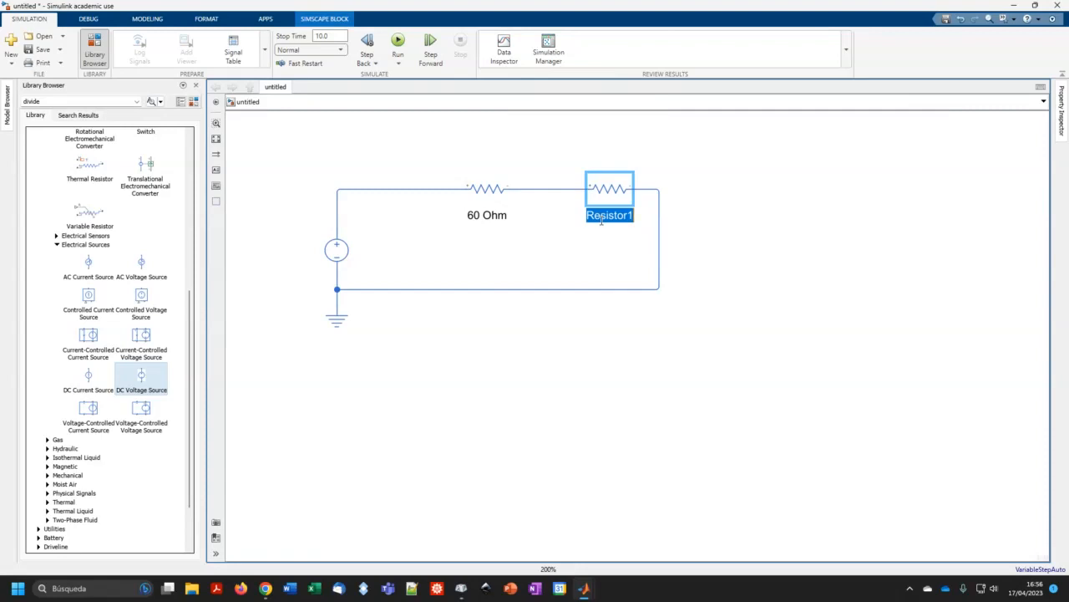
{"action": "type", "text": "30 Ohm"}
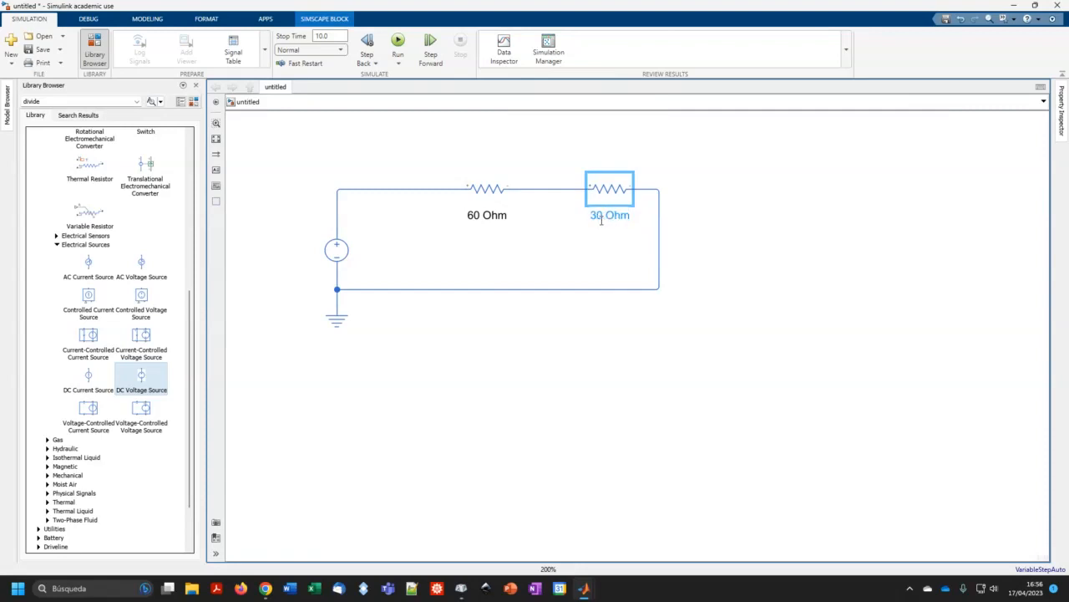
{"action": "left_click", "coordinate": [393, 384]}
Step: Set the DC voltage source's constant voltage to 90 V
{"action": "left_click", "coordinate": [330, 253]}
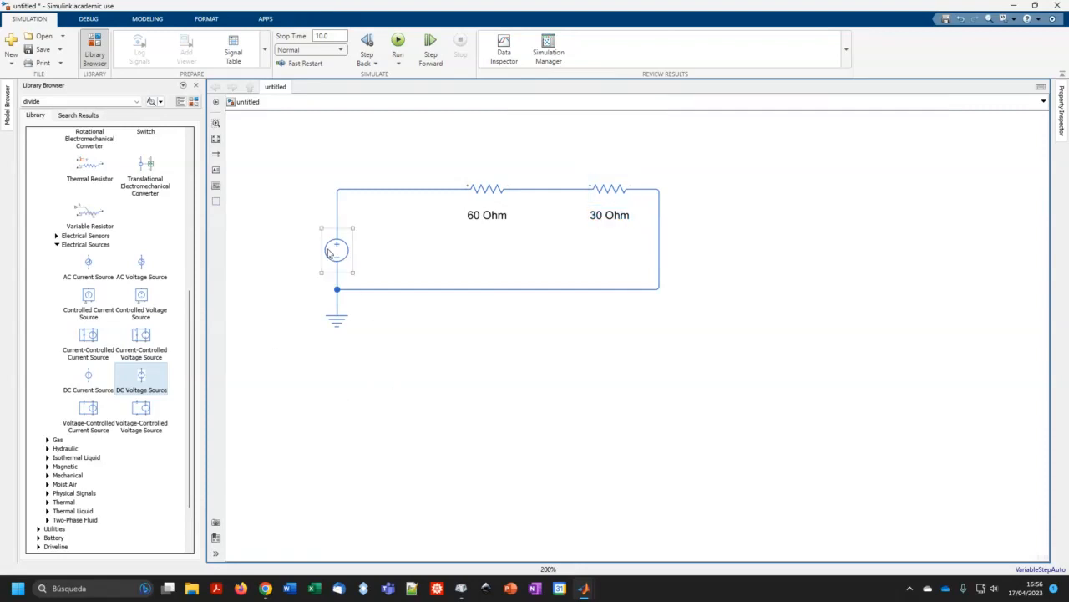
{"action": "double_click", "coordinate": [330, 253]}
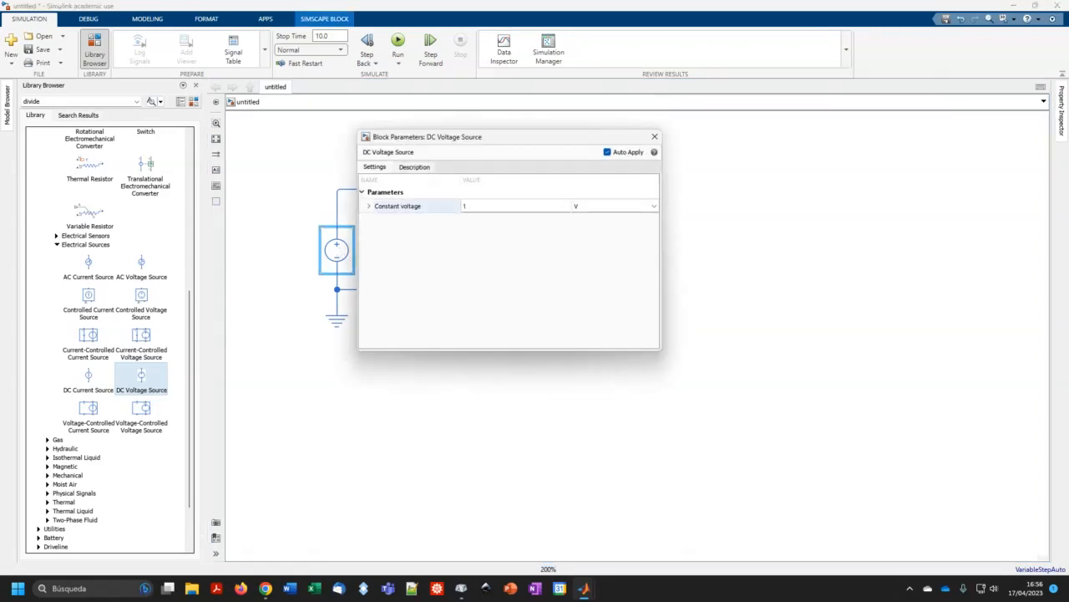
{"action": "left_click", "coordinate": [488, 204]}
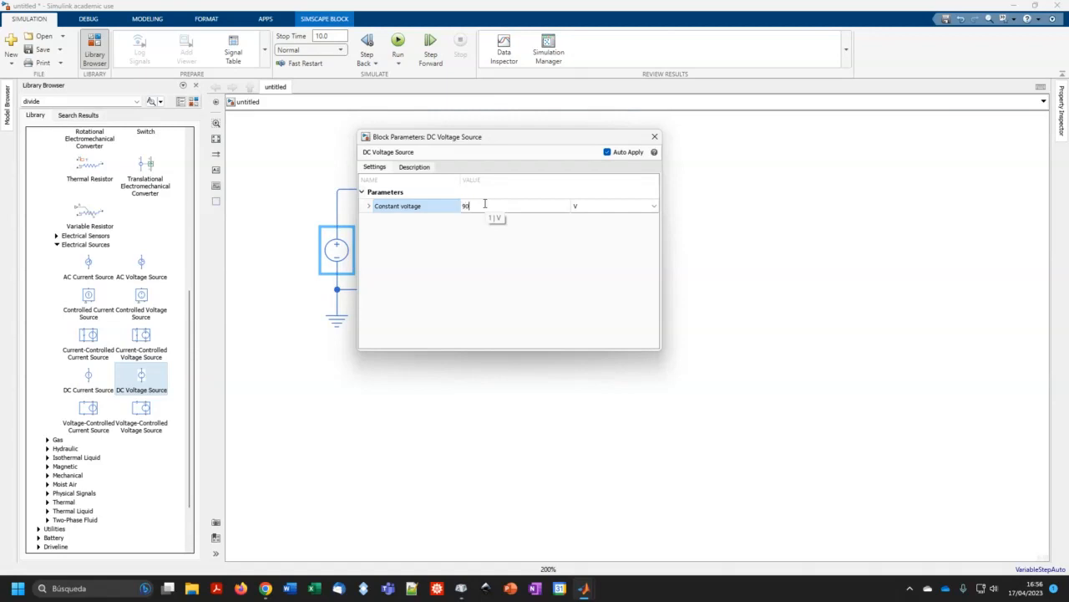
{"action": "type", "text": "90"}
{"action": "left_click", "coordinate": [757, 273]}
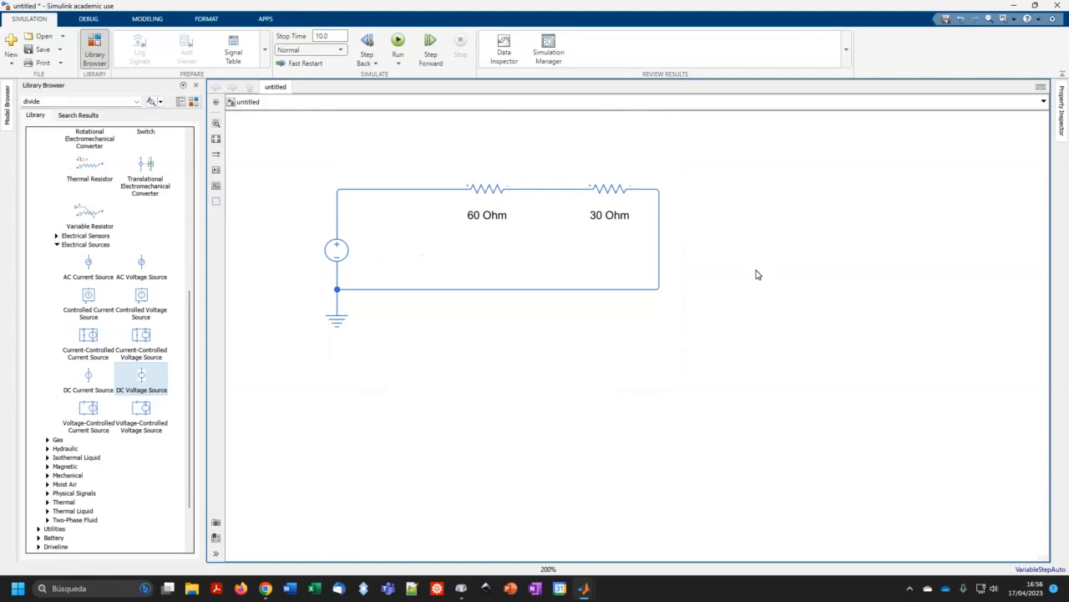
Step: Shift the 60 Ohm resistor toward the 30 Ohm one and add a Voltage Sensor and a Current Sensor below the circuit
{"action": "left_click_drag", "start_coordinate": [496, 190], "coordinate": [513, 190]}
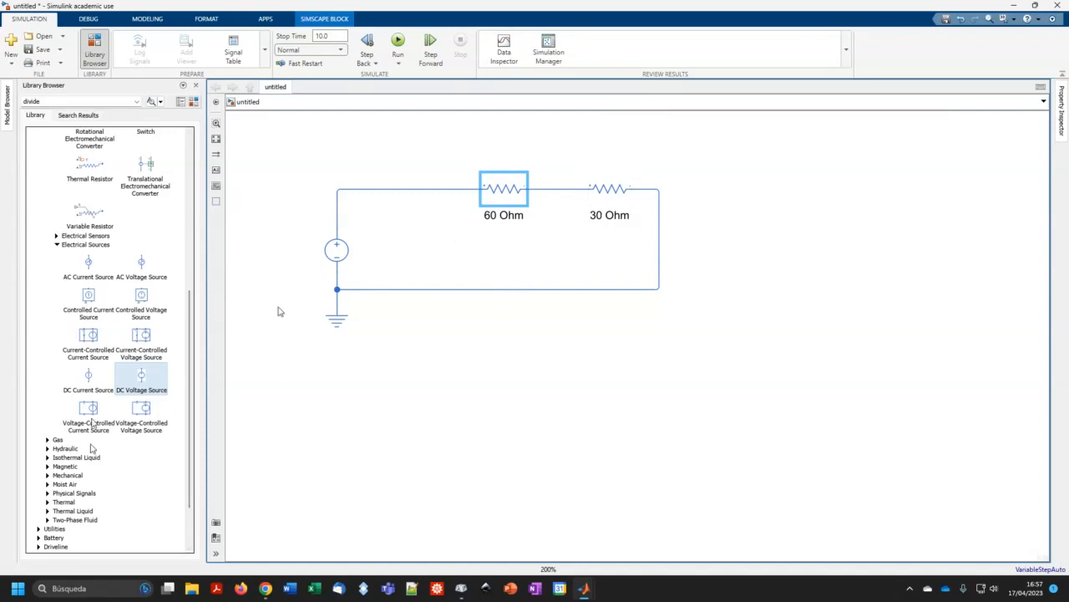
{"action": "scroll", "coordinate": [92, 368], "scroll_direction": "up", "scroll_amount": 5}
{"action": "scroll", "coordinate": [75, 376], "scroll_direction": "down", "scroll_amount": 1}
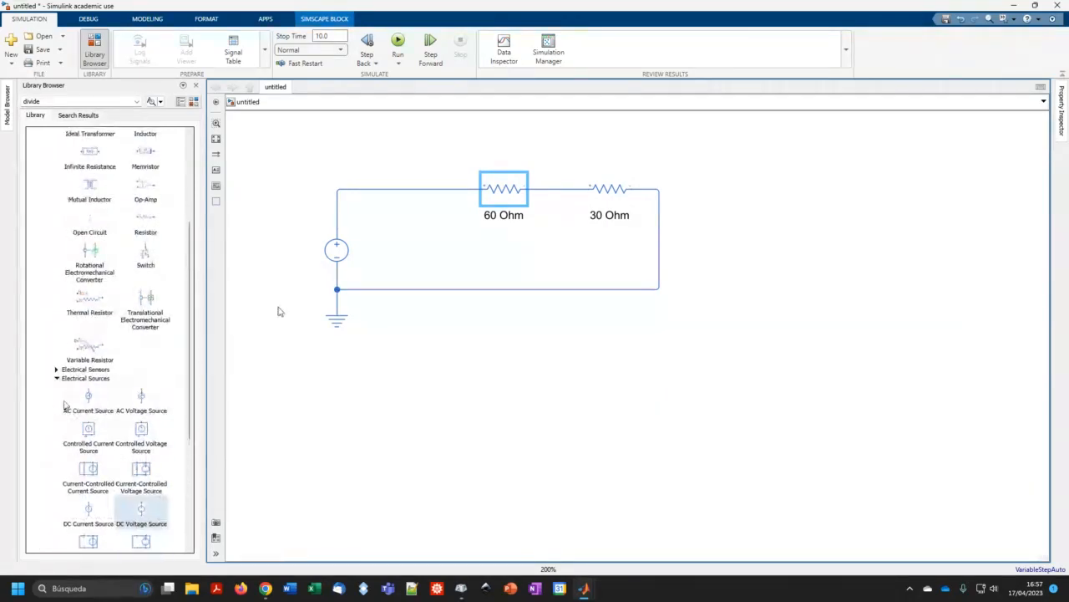
{"action": "left_click", "coordinate": [56, 379]}
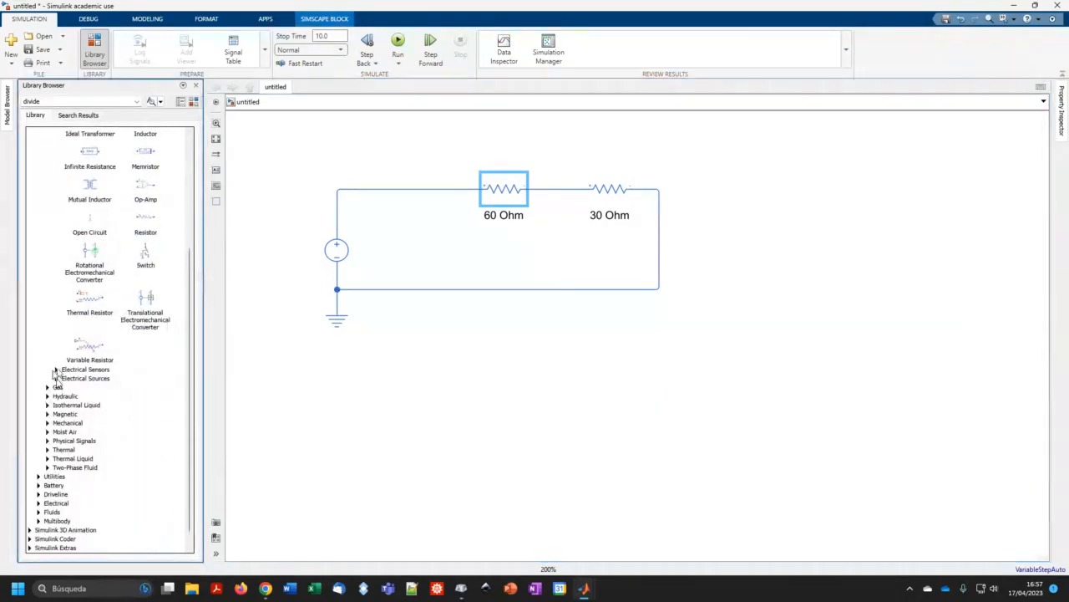
{"action": "left_click", "coordinate": [57, 370]}
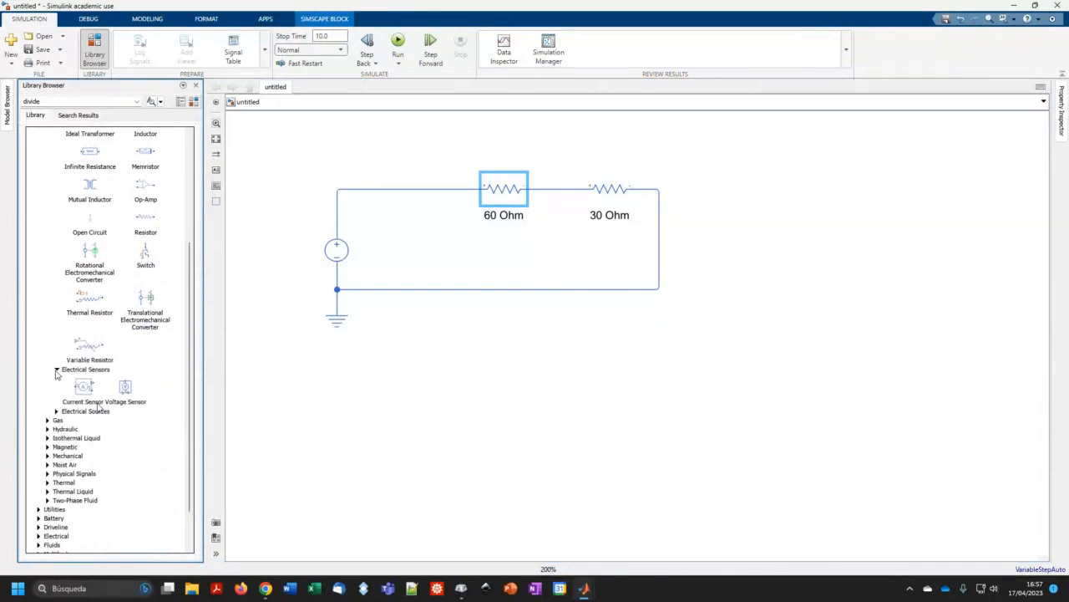
{"action": "left_click_drag", "start_coordinate": [125, 389], "coordinate": [581, 377]}
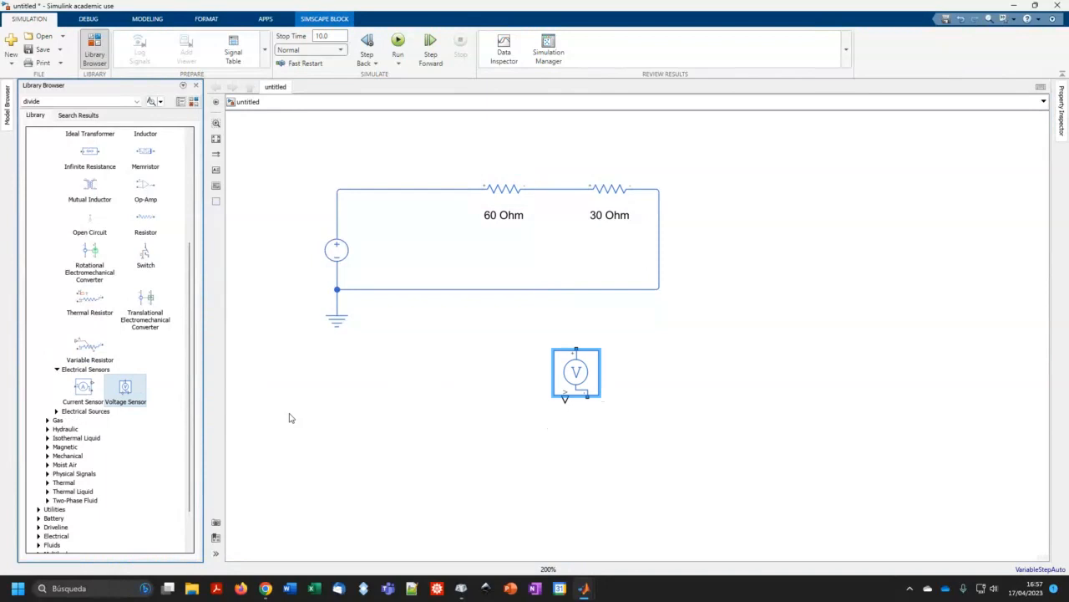
{"action": "left_click_drag", "start_coordinate": [93, 392], "coordinate": [478, 373]}
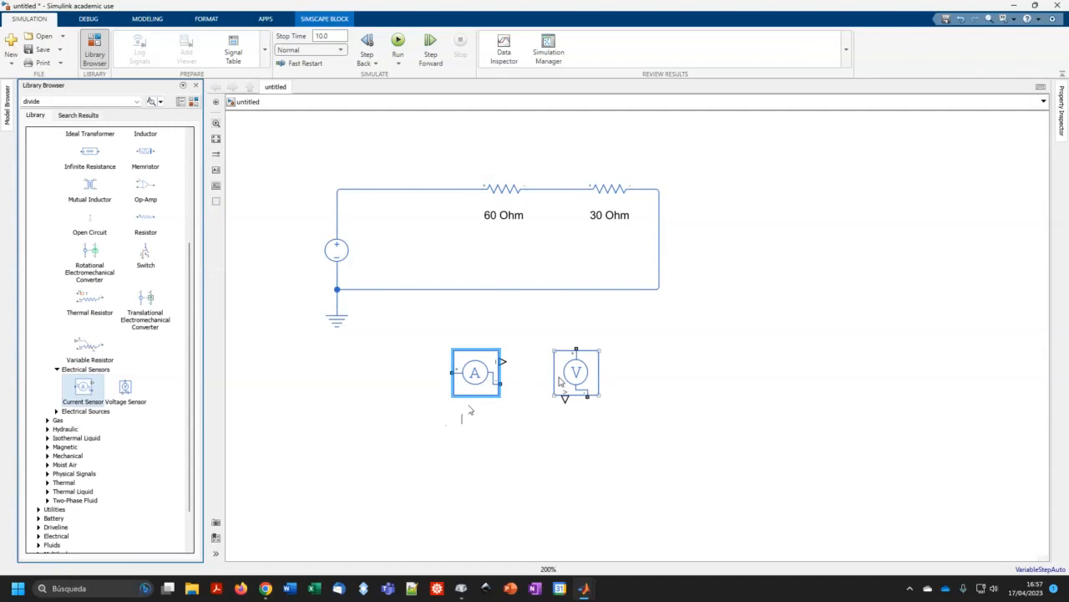
{"action": "left_click", "coordinate": [573, 383]}
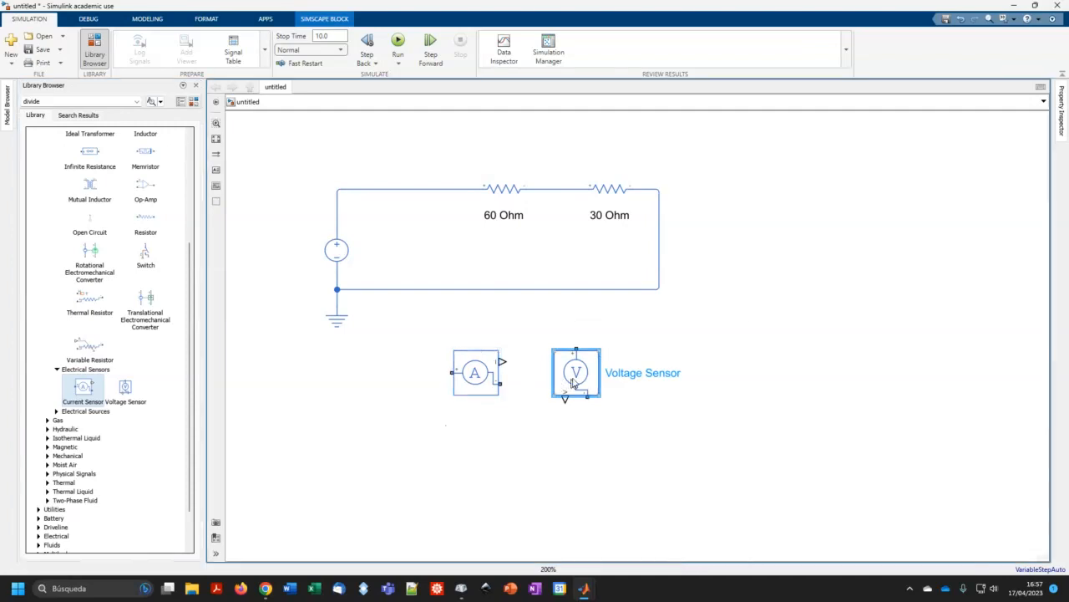
{"action": "right_click", "coordinate": [573, 382]}
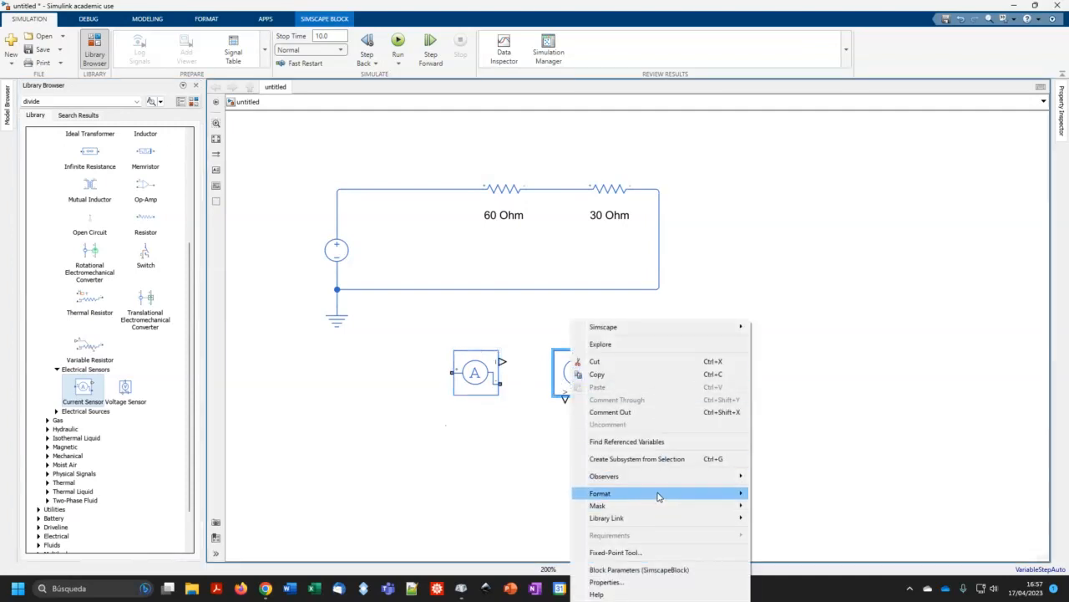
{"action": "left_click", "coordinate": [816, 305]}
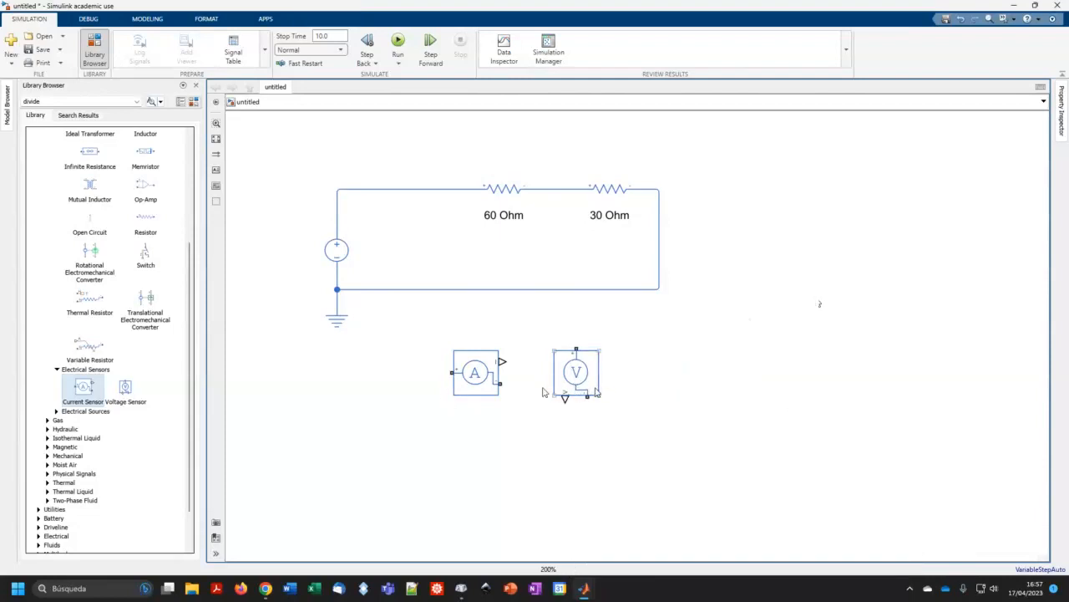
Step: Place the current sensor above the wire between the source and the 60 Ohm resistor and connect both its terminals to that wire
{"action": "left_click_drag", "start_coordinate": [474, 373], "coordinate": [416, 155]}
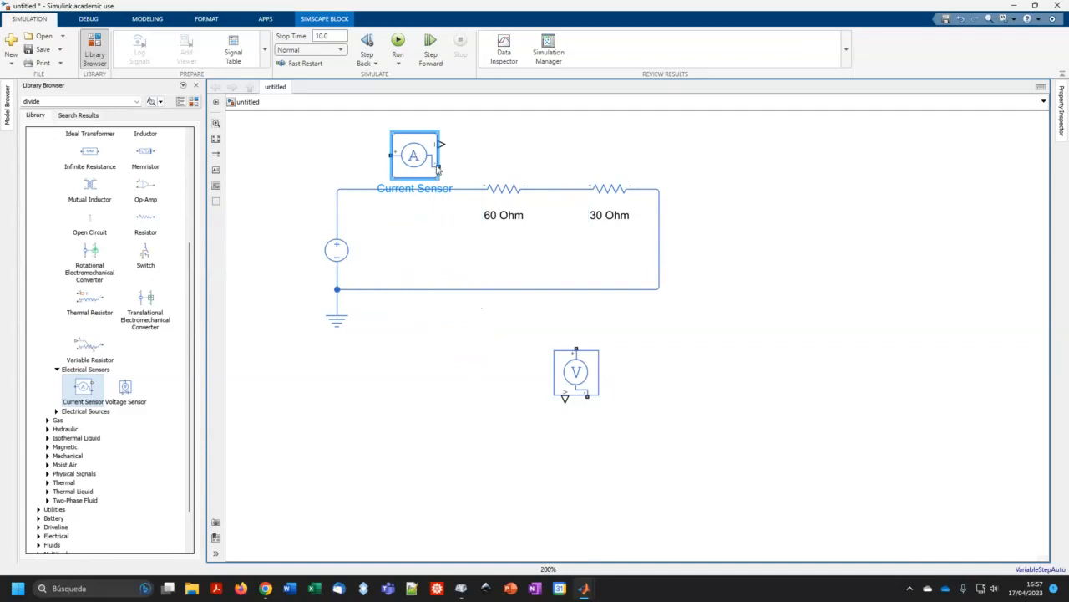
{"action": "left_click", "coordinate": [403, 191]}
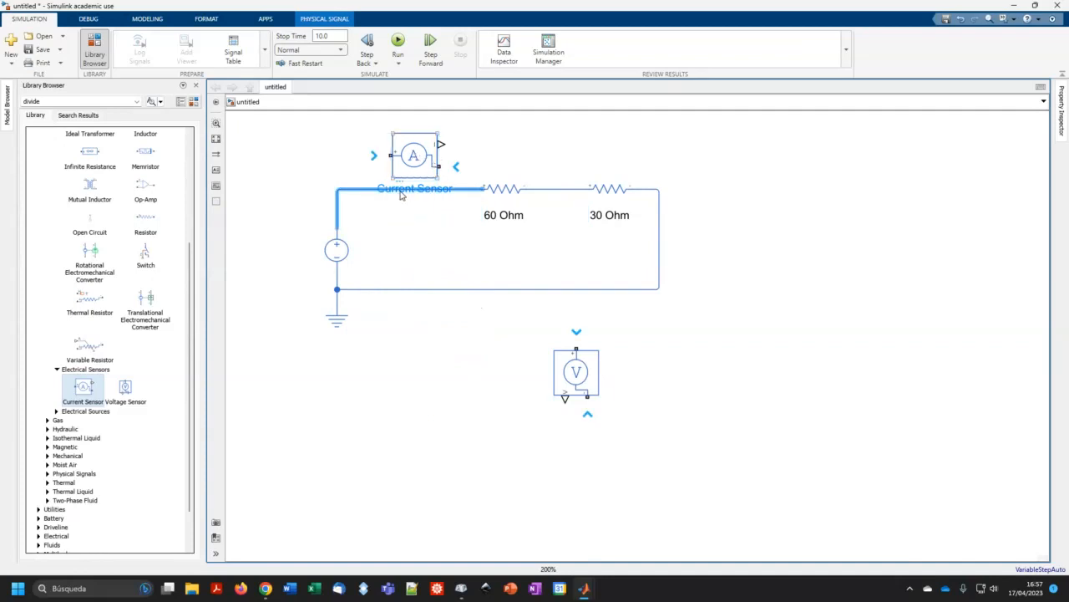
{"action": "left_click", "coordinate": [417, 171]}
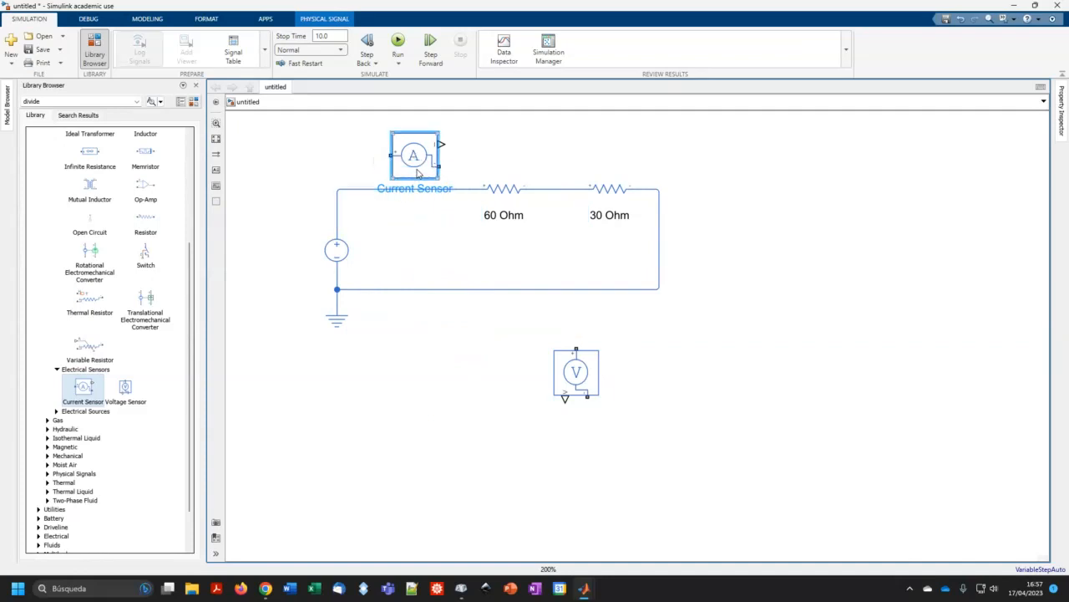
{"action": "left_click", "coordinate": [466, 168]}
{"action": "left_click_drag", "start_coordinate": [439, 168], "coordinate": [463, 189]}
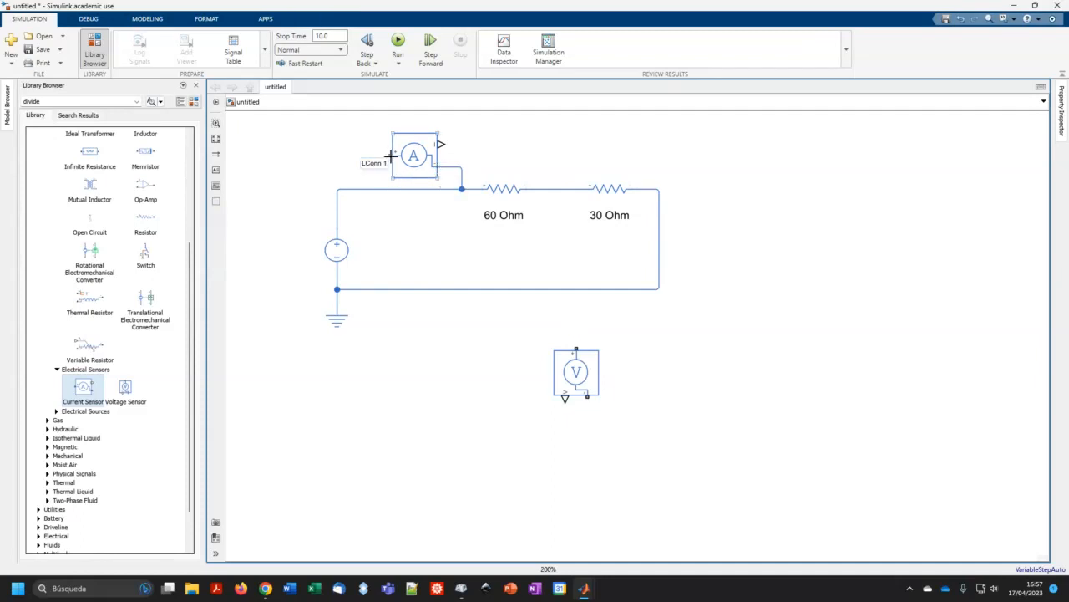
{"action": "left_click_drag", "start_coordinate": [389, 156], "coordinate": [378, 188]}
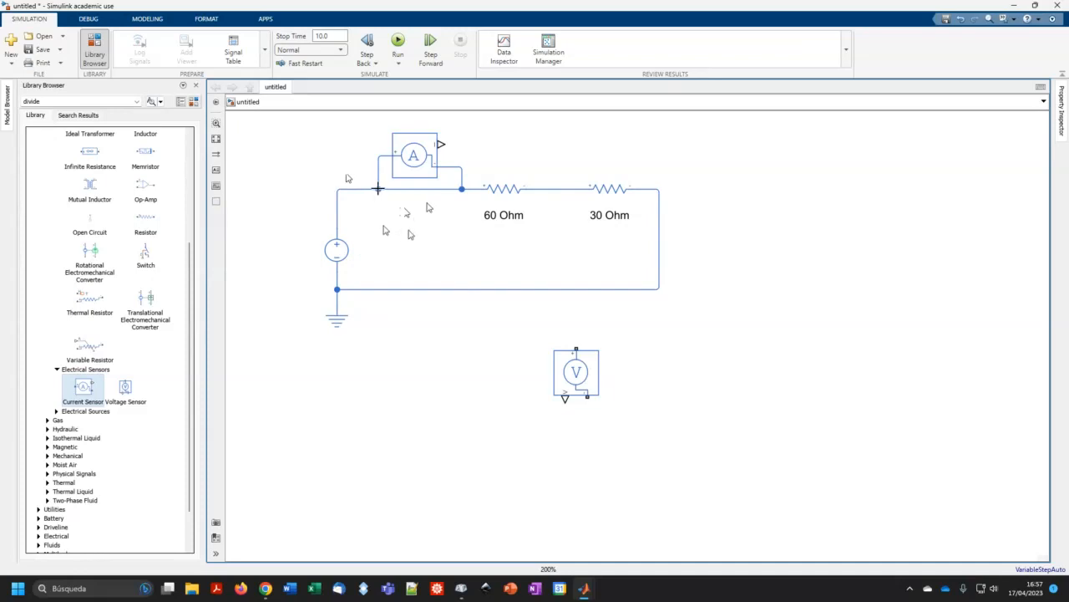
{"action": "left_click_drag", "start_coordinate": [378, 188], "coordinate": [377, 189]}
Step: Delete the wire segment bypassing the current sensor and move the sensor down into line with the circuit
{"action": "left_click", "coordinate": [425, 191]}
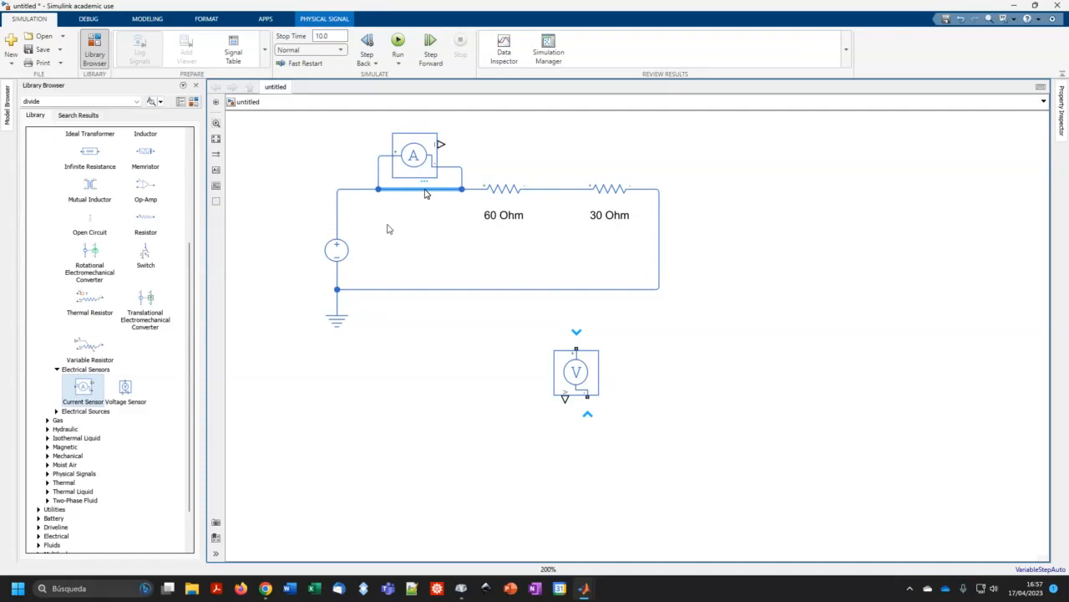
{"action": "key", "text": "Delete"}
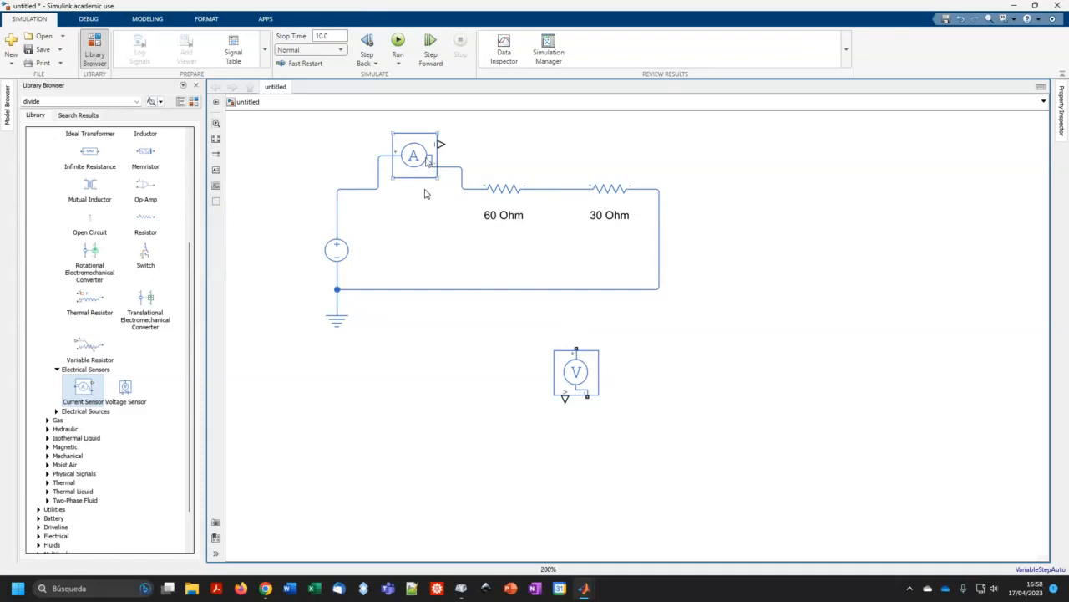
{"action": "left_click_drag", "start_coordinate": [416, 161], "coordinate": [422, 184]}
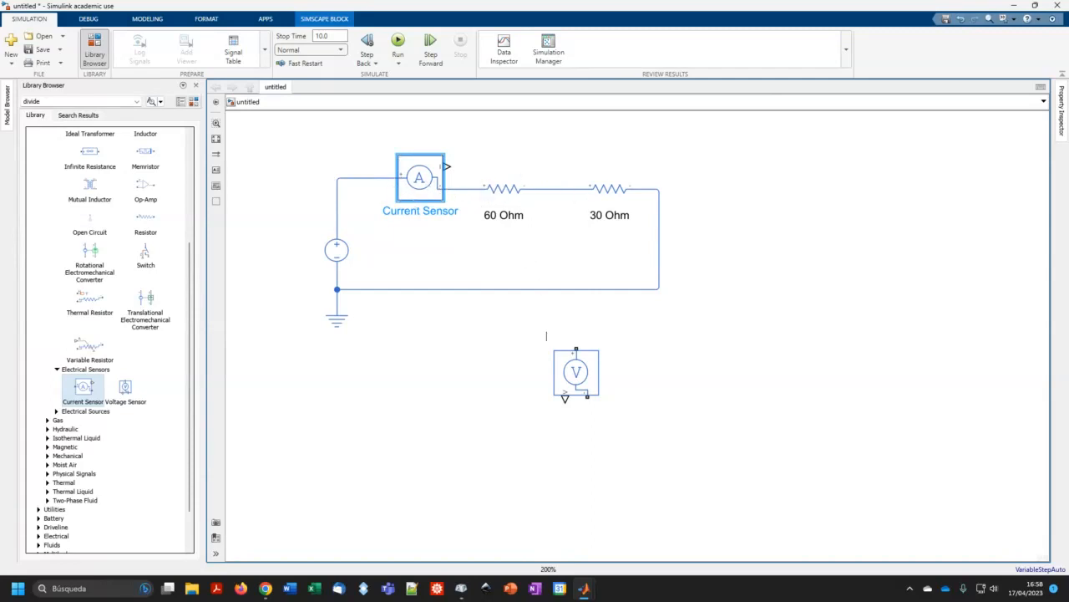
Step: Rotate the voltage sensor counterclockwise and place it above the 60 Ohm resistor
{"action": "left_click", "coordinate": [558, 371]}
{"action": "left_click", "coordinate": [575, 381]}
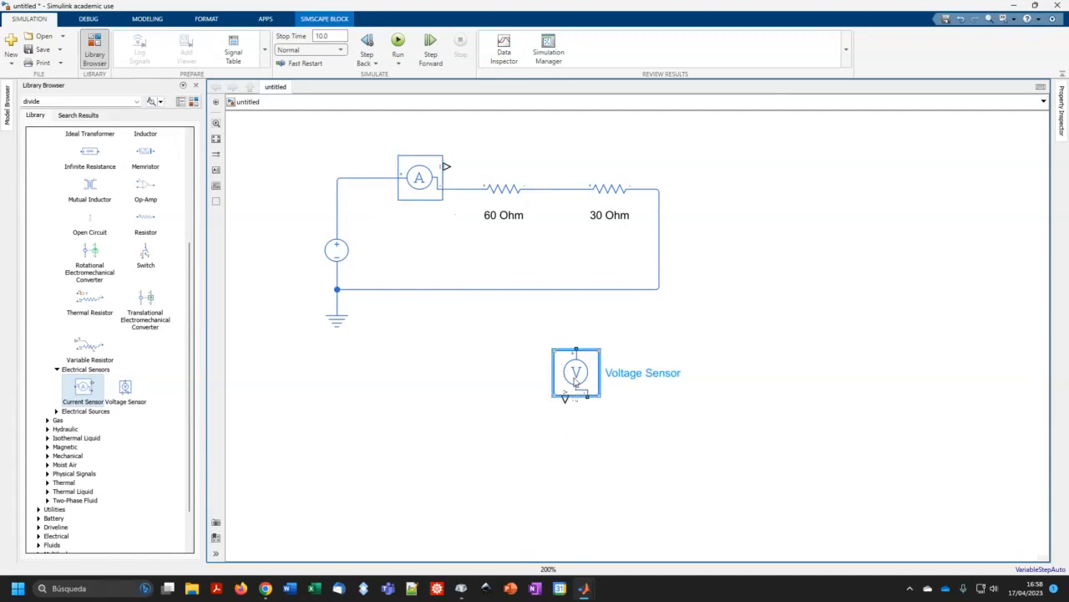
{"action": "right_click", "coordinate": [575, 380]}
{"action": "mouse_move", "coordinate": [620, 268]}
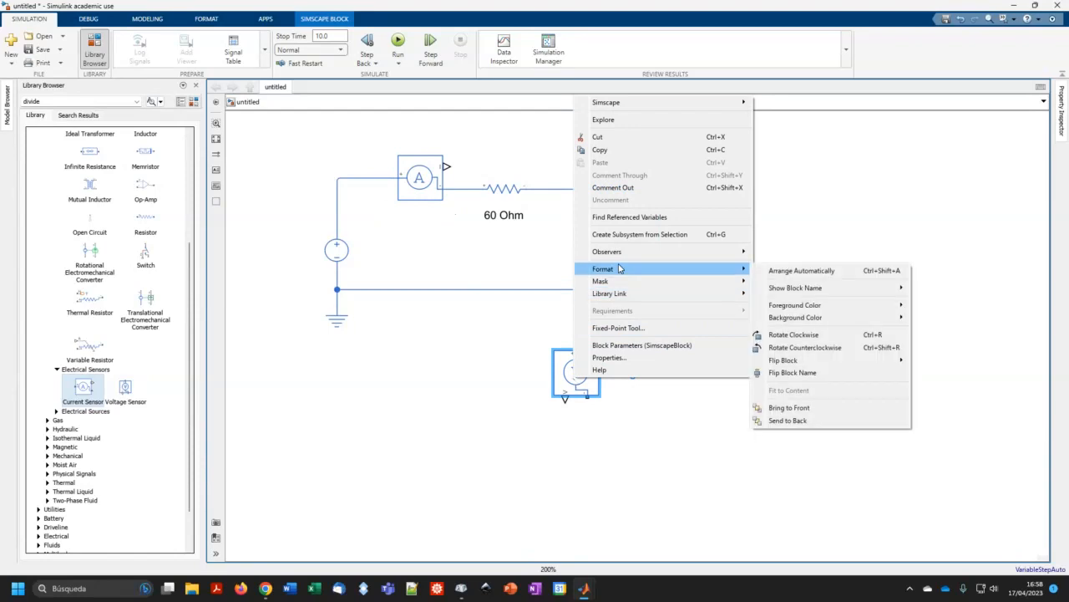
{"action": "left_click", "coordinate": [787, 348]}
{"action": "left_click_drag", "start_coordinate": [575, 383], "coordinate": [506, 152]}
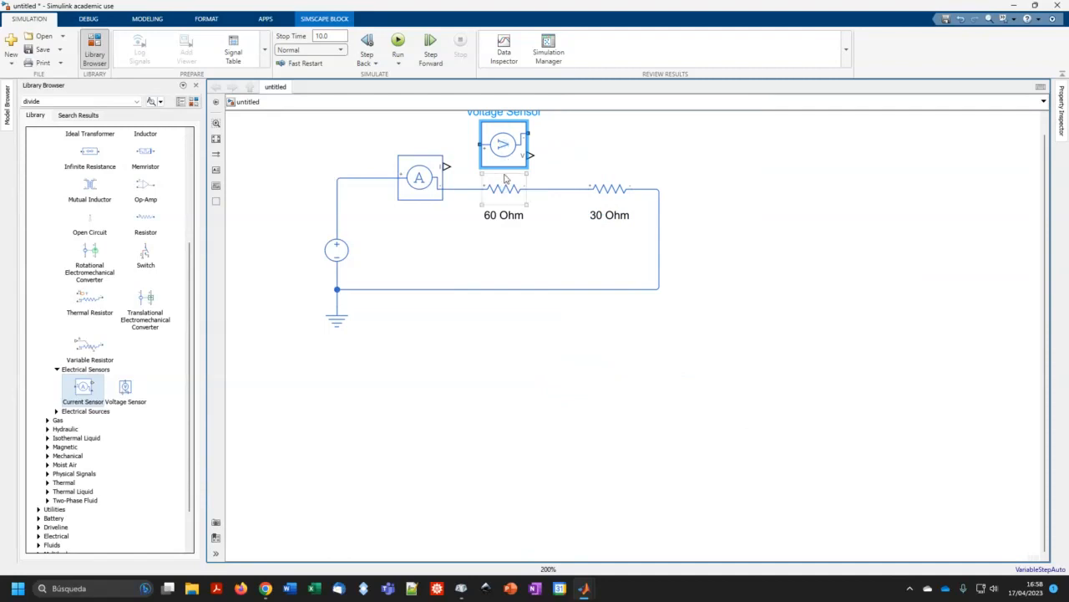
Step: Duplicate the voltage sensor and place the copy above the 30 Ohm resistor
{"action": "key", "text": "ctrl+c"}
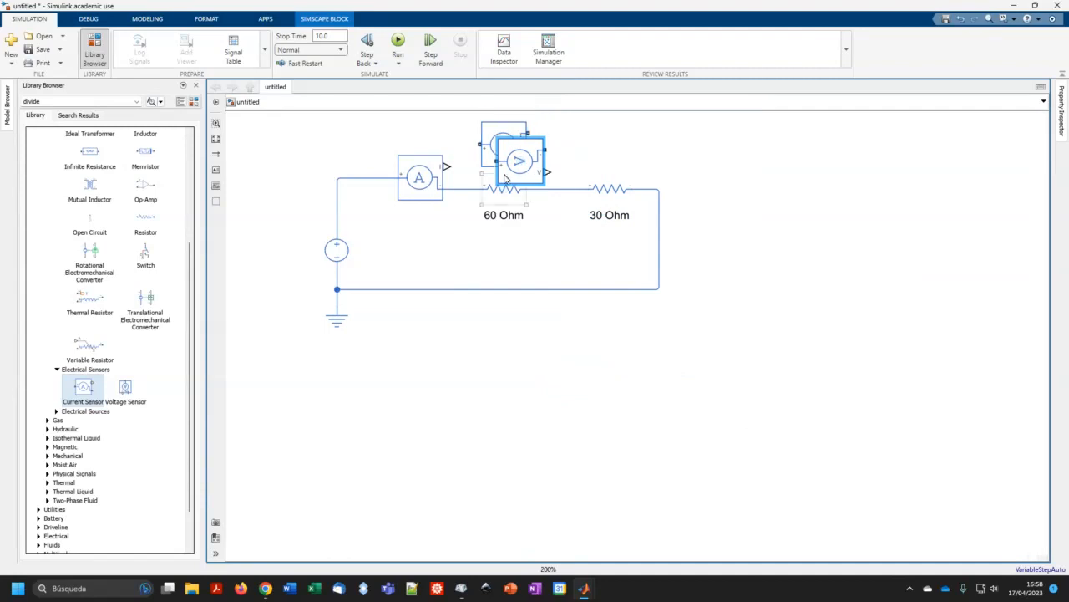
{"action": "key", "text": "ctrl+v"}
{"action": "left_click_drag", "start_coordinate": [576, 154], "coordinate": [598, 147]}
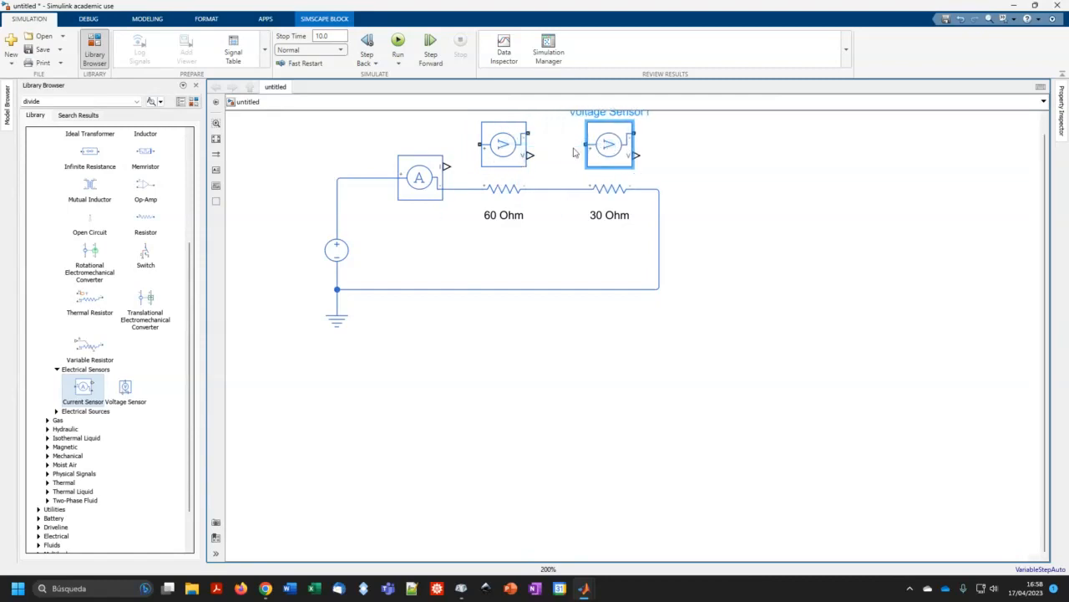
Step: Connect one voltage sensor in parallel with the 60 Ohm resistor and the other in parallel with the 30 Ohm resistor
{"action": "left_click_drag", "start_coordinate": [476, 149], "coordinate": [470, 189]}
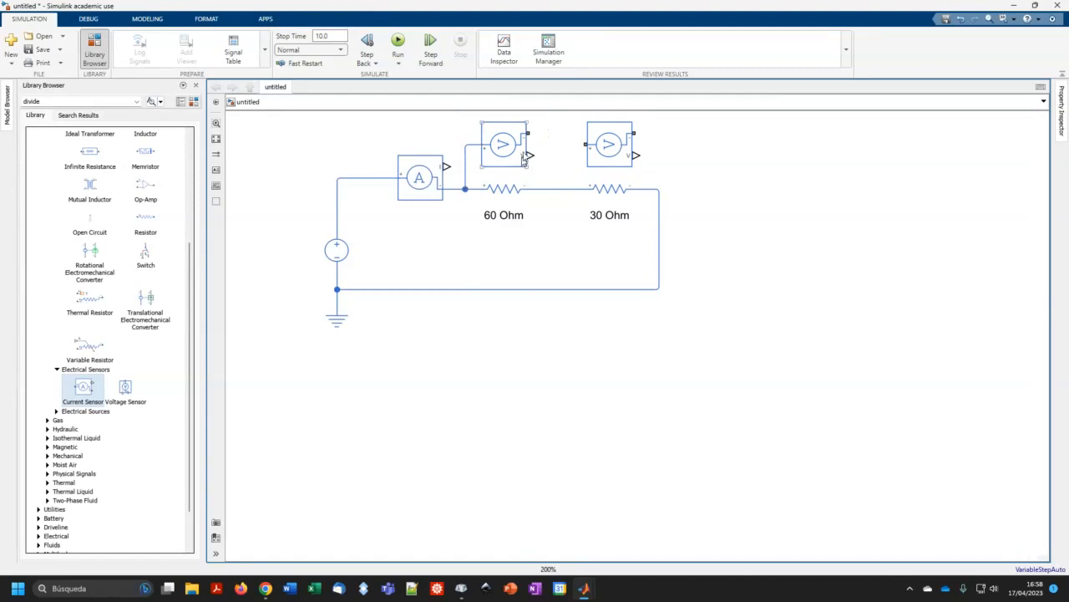
{"action": "left_click_drag", "start_coordinate": [528, 133], "coordinate": [548, 189]}
{"action": "left_click_drag", "start_coordinate": [585, 144], "coordinate": [576, 190]}
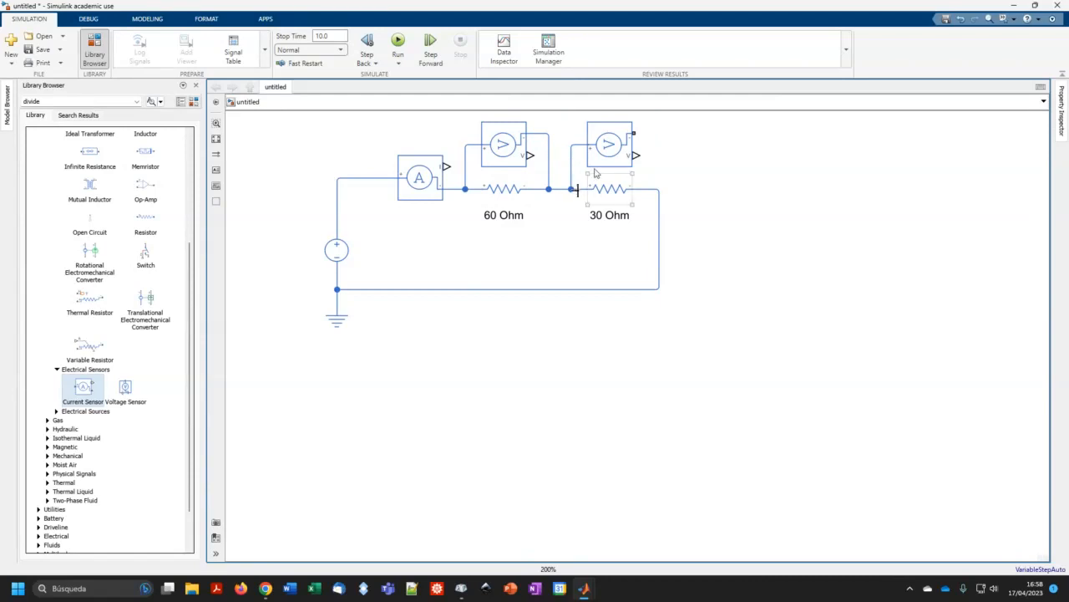
{"action": "left_click_drag", "start_coordinate": [635, 131], "coordinate": [657, 189]}
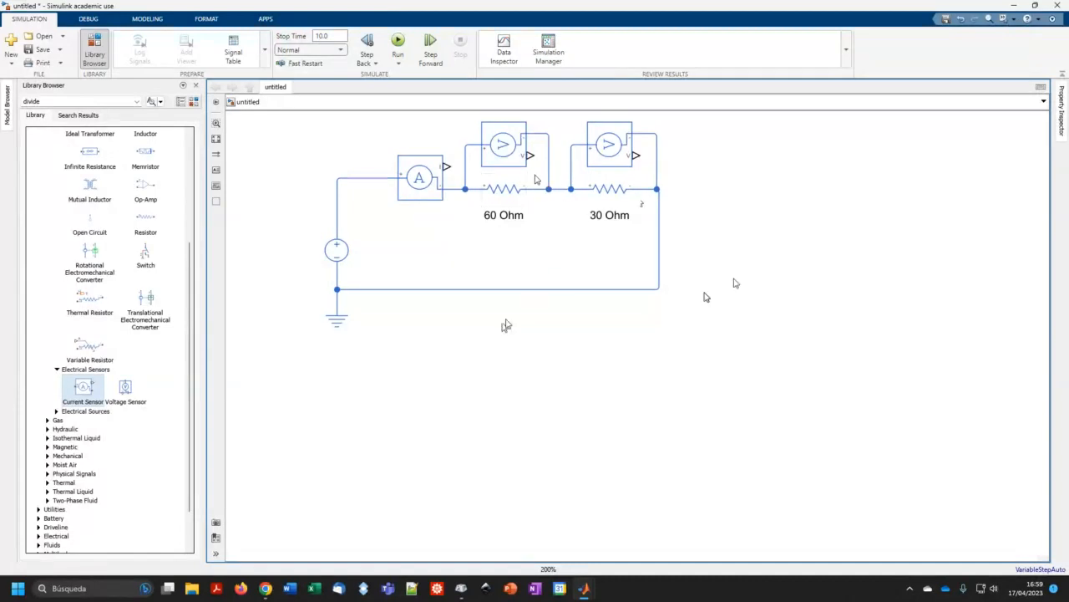
{"action": "left_click", "coordinate": [497, 134]}
{"action": "left_click", "coordinate": [606, 142]}
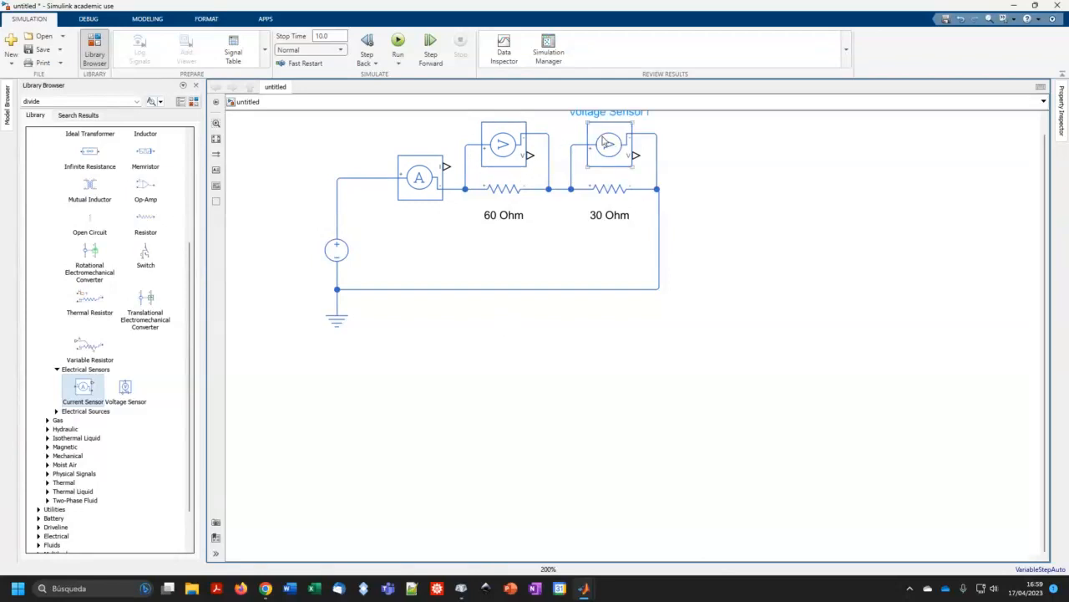
{"action": "left_click", "coordinate": [435, 162]}
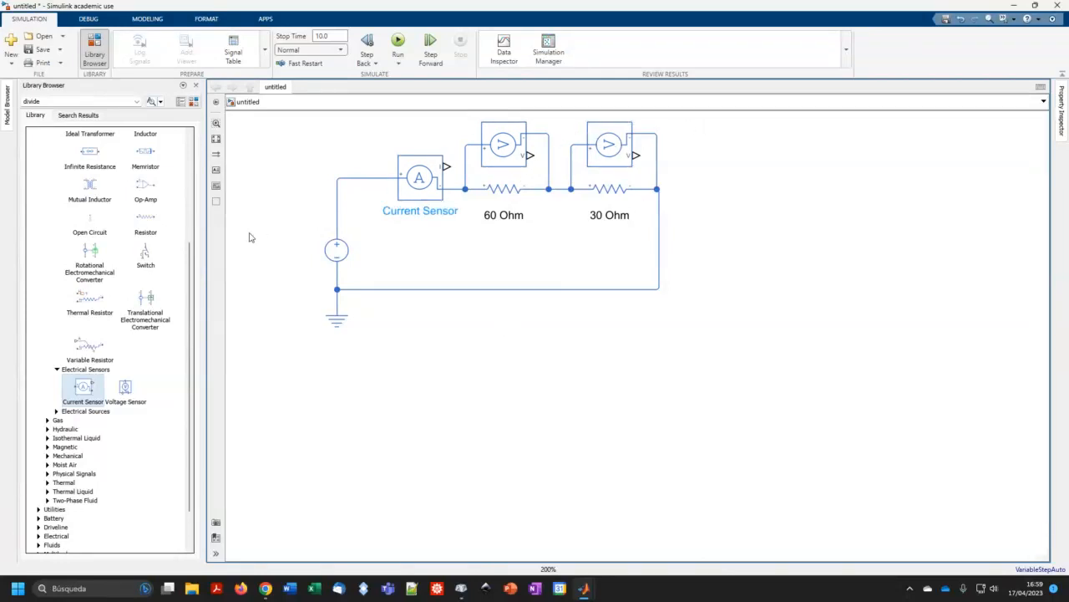
{"action": "left_click", "coordinate": [251, 238]}
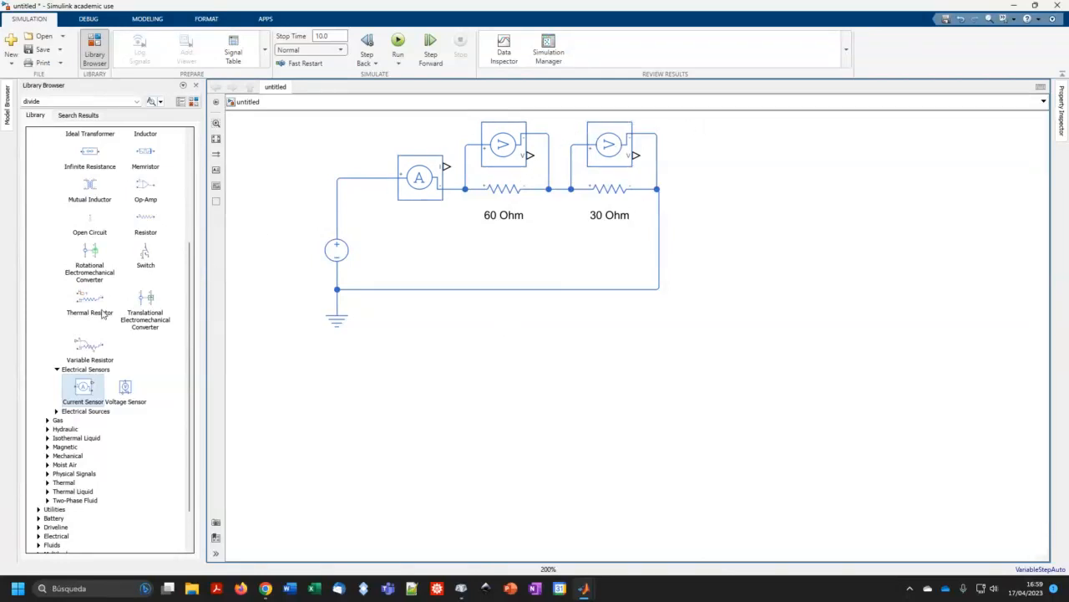
Step: Add a Display block from the Simulink Sinks library beside the circuit and duplicate it twice
{"action": "left_click", "coordinate": [190, 153]}
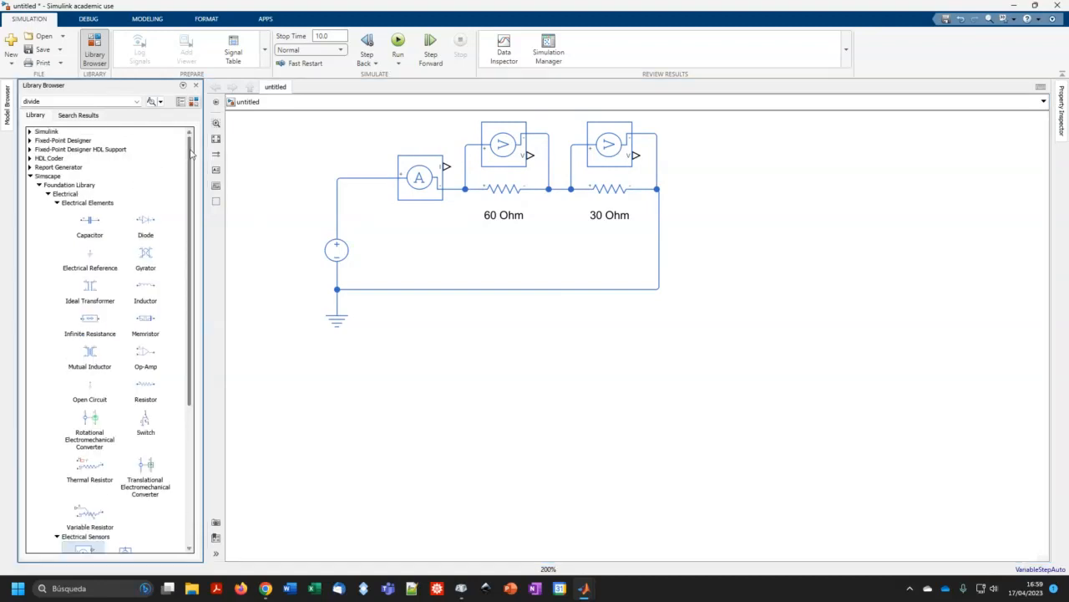
{"action": "left_click", "coordinate": [38, 185]}
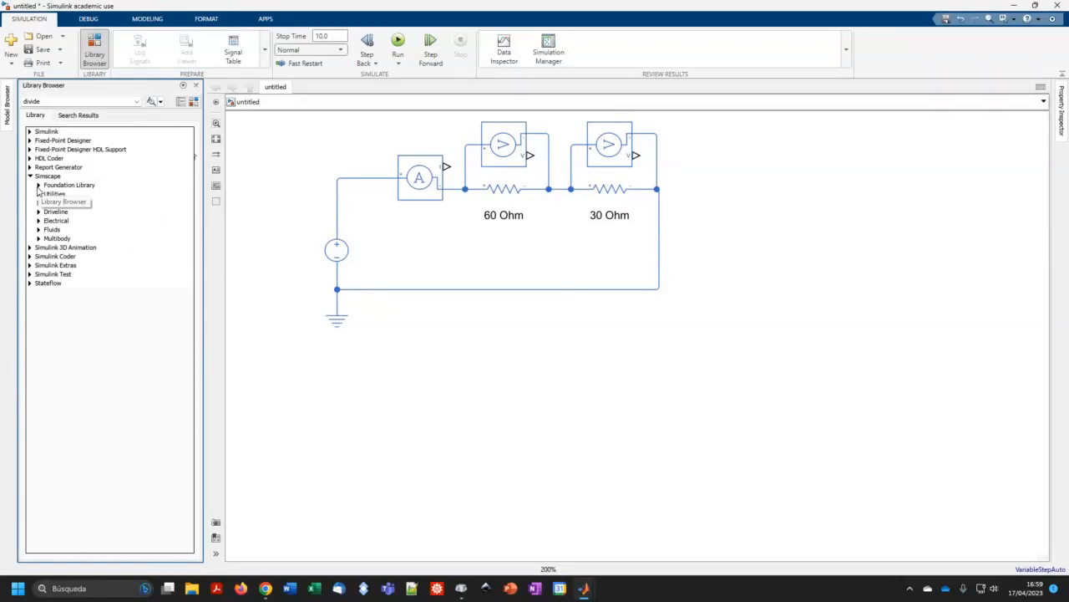
{"action": "left_click", "coordinate": [30, 132]}
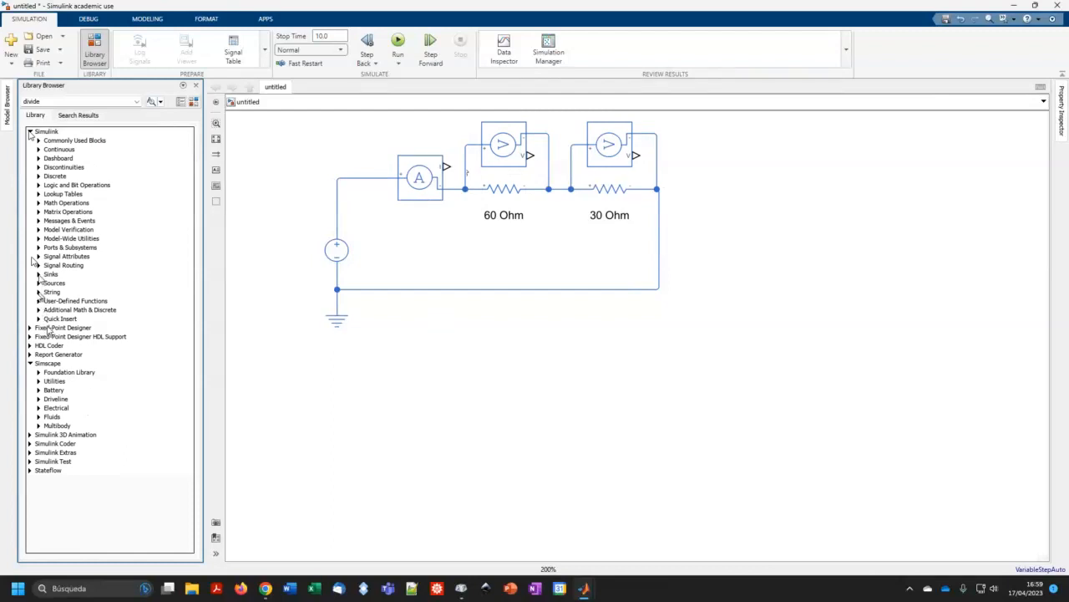
{"action": "left_click", "coordinate": [38, 275]}
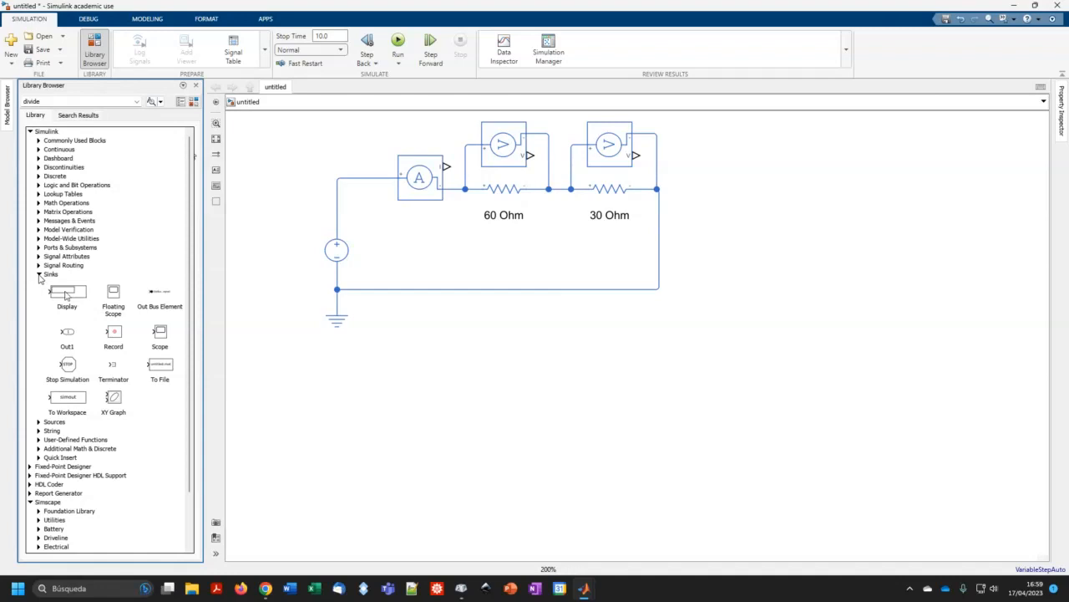
{"action": "left_click", "coordinate": [66, 294]}
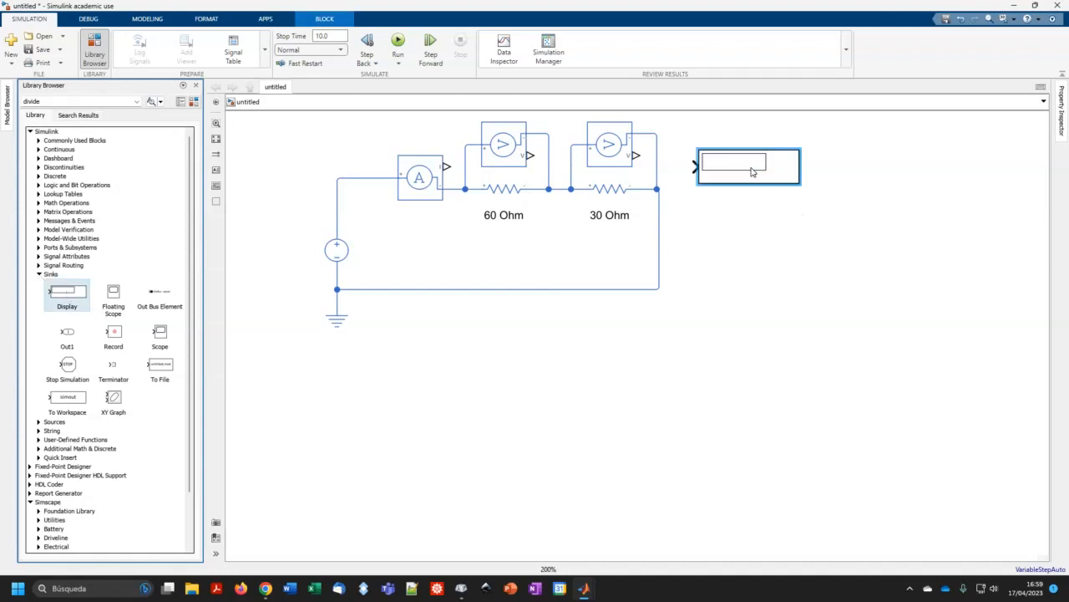
{"action": "key", "text": "ctrl+v"}
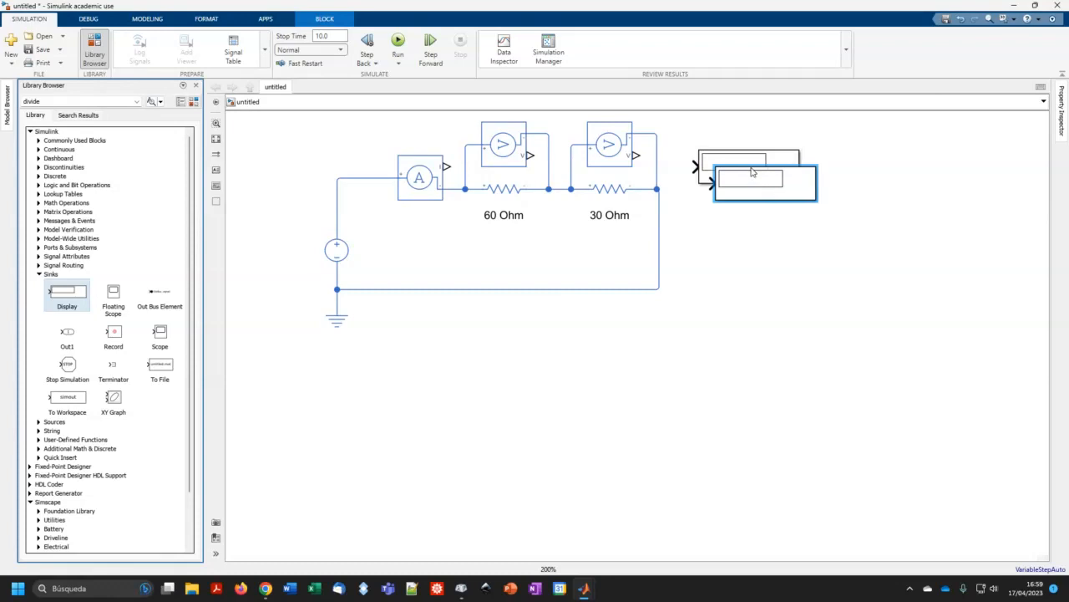
{"action": "key", "text": "ctrl+v"}
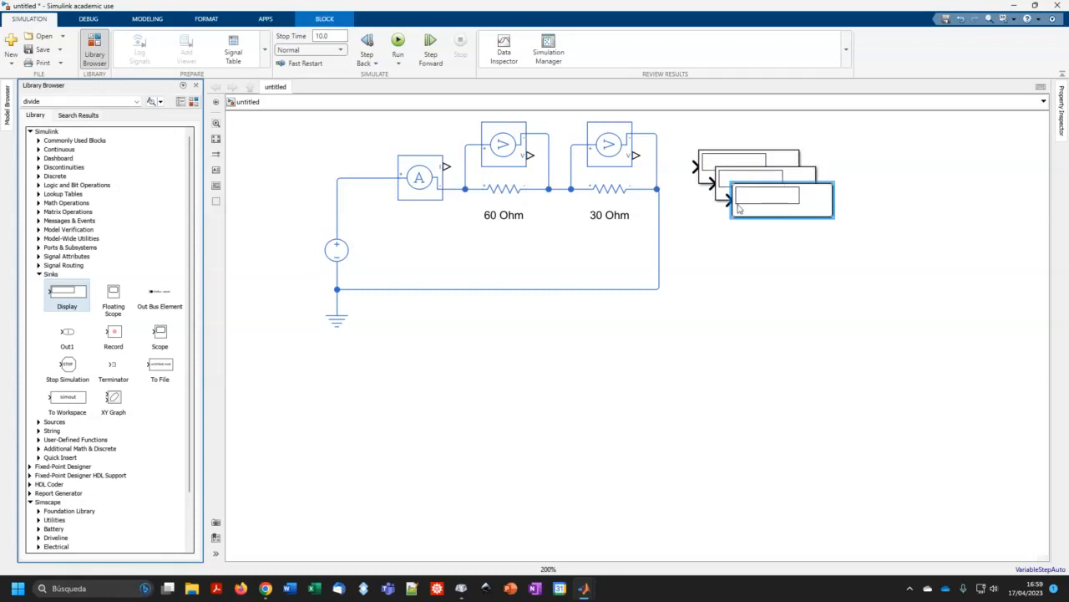
Step: Spread the three overlapping Display blocks into a vertical column beside the circuit
{"action": "left_click_drag", "start_coordinate": [739, 209], "coordinate": [722, 282]}
{"action": "left_click", "coordinate": [757, 192]}
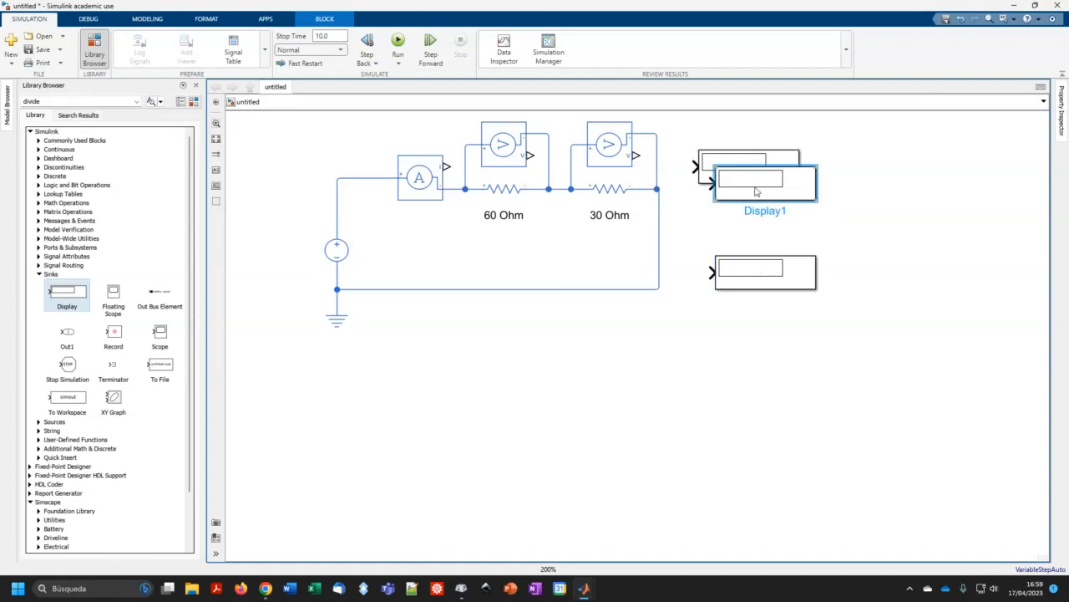
{"action": "left_click_drag", "start_coordinate": [756, 192], "coordinate": [756, 213]}
{"action": "left_click_drag", "start_coordinate": [749, 162], "coordinate": [767, 149]}
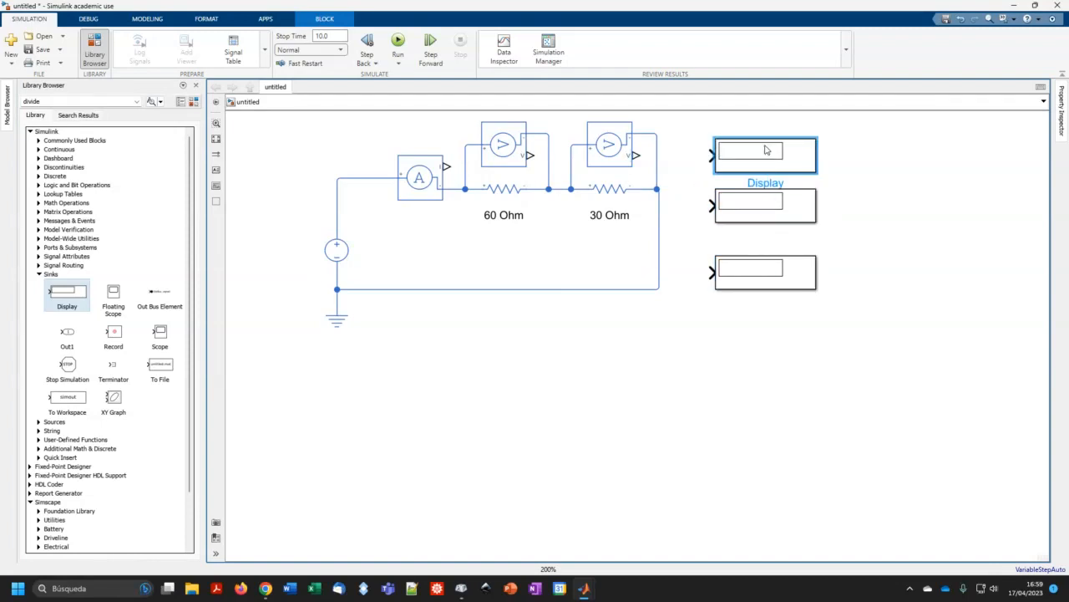
Step: Add a PS-Simulink Converter from the Simscape Utilities library in front of the uppermost Display block
{"action": "left_click", "coordinate": [39, 274]}
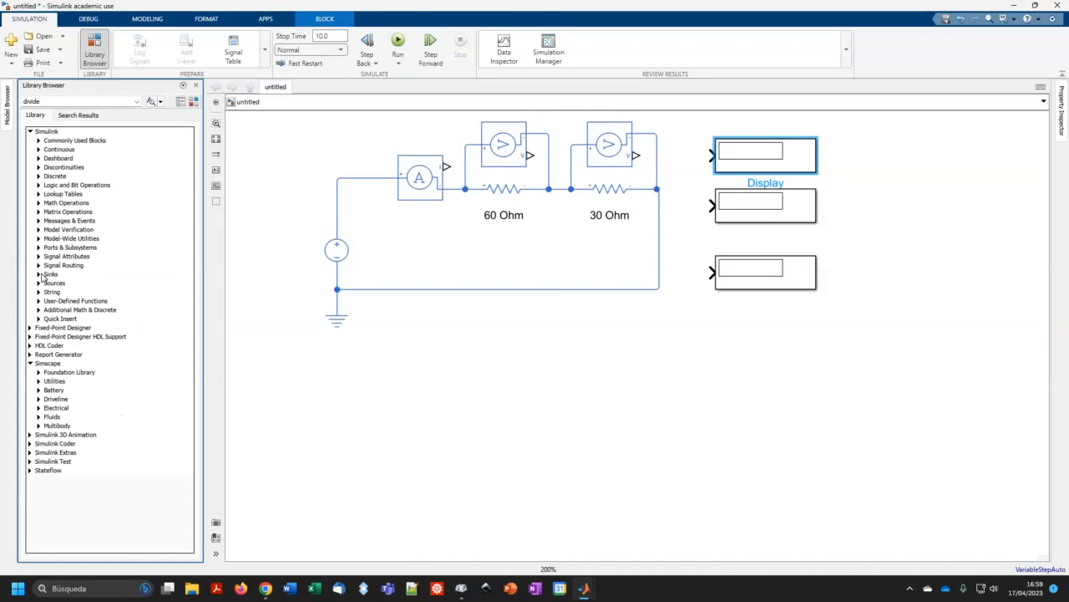
{"action": "left_click", "coordinate": [39, 381]}
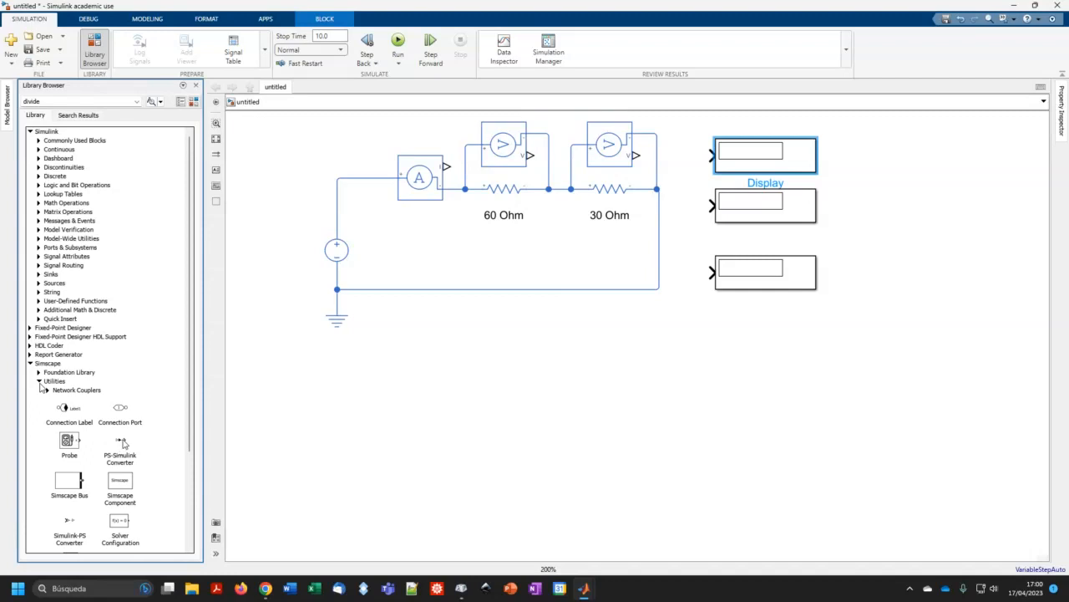
{"action": "left_click_drag", "start_coordinate": [119, 443], "coordinate": [682, 164]}
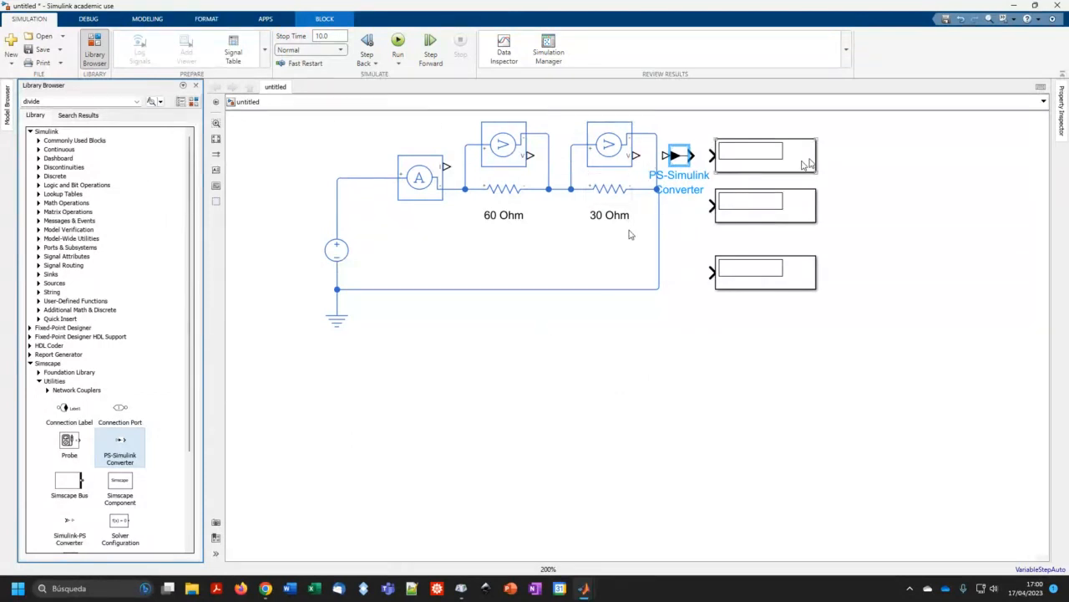
{"action": "left_click", "coordinate": [689, 358]}
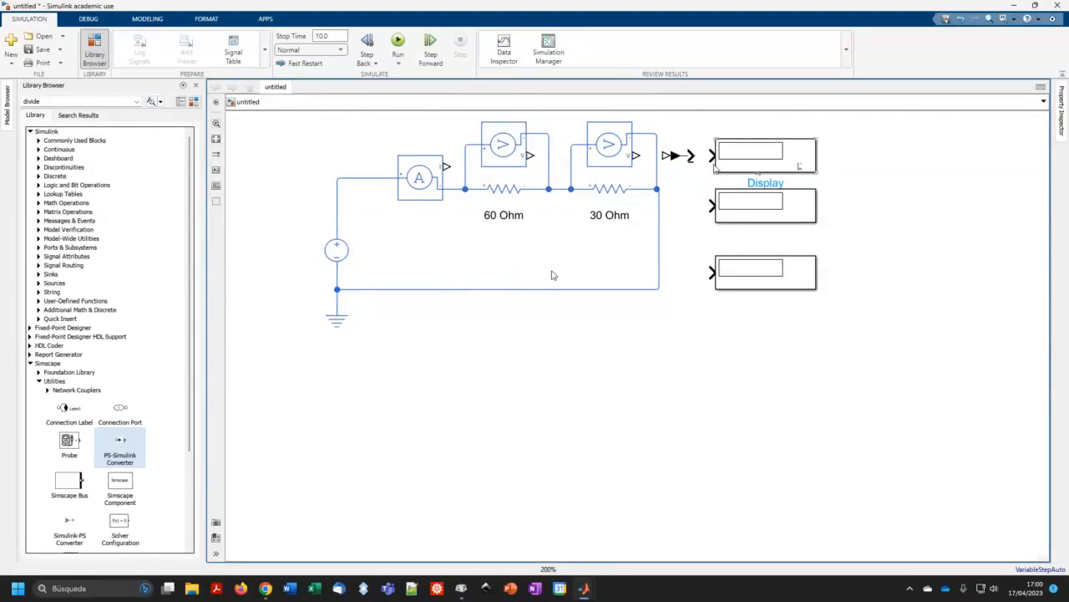
Step: Duplicate the PS-Simulink Converter twice and connect one converter to the input of each Display block
{"action": "left_click", "coordinate": [675, 157]}
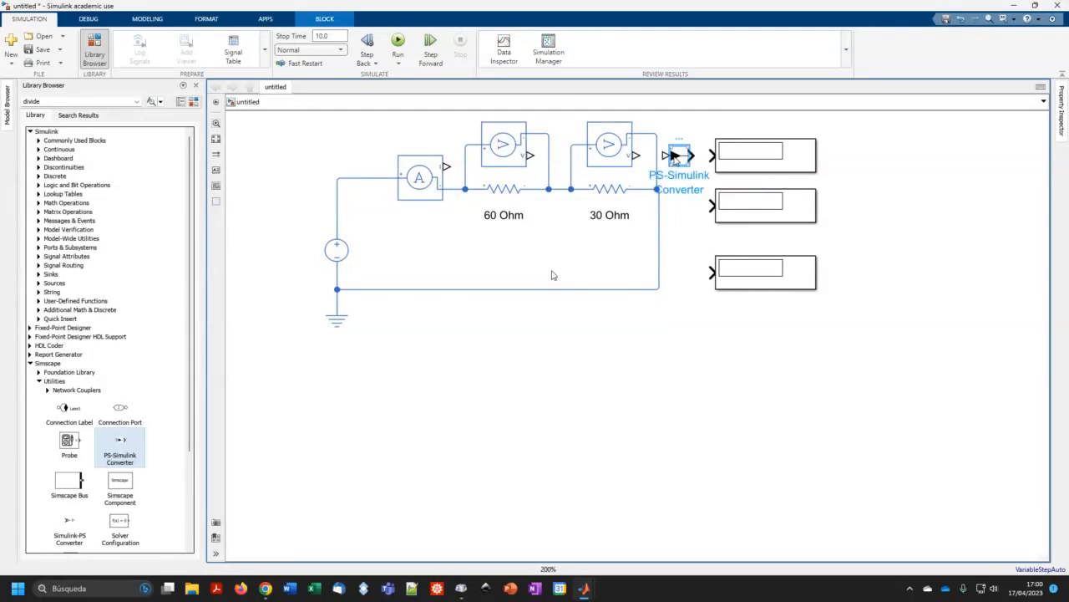
{"action": "key", "text": "ctrl+c"}
{"action": "key", "text": "ctrl+v"}
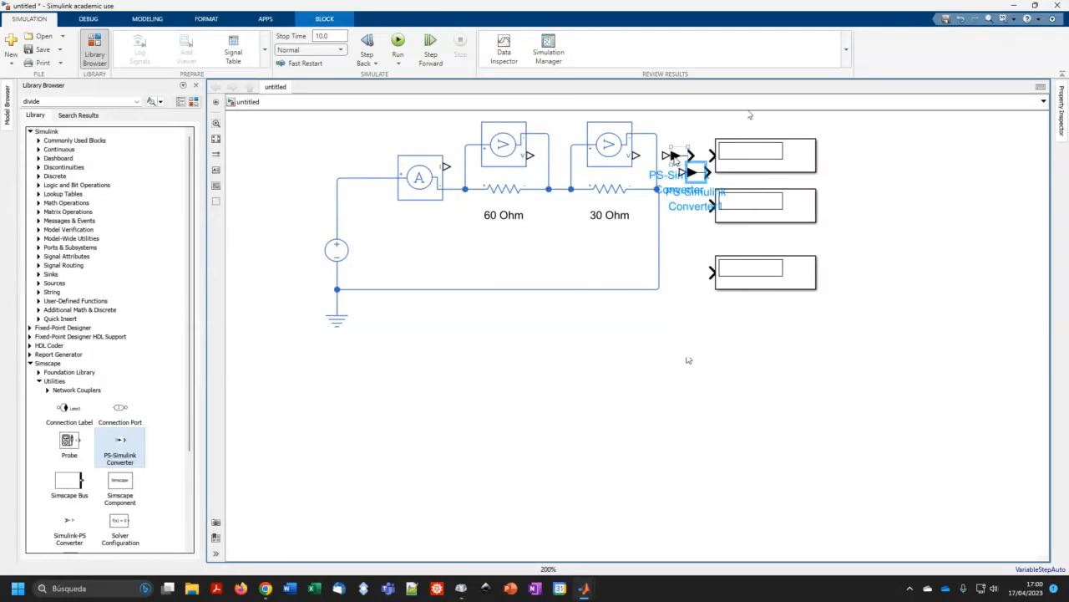
{"action": "key", "text": "ctrl+v"}
{"action": "left_click_drag", "start_coordinate": [707, 197], "coordinate": [674, 282]}
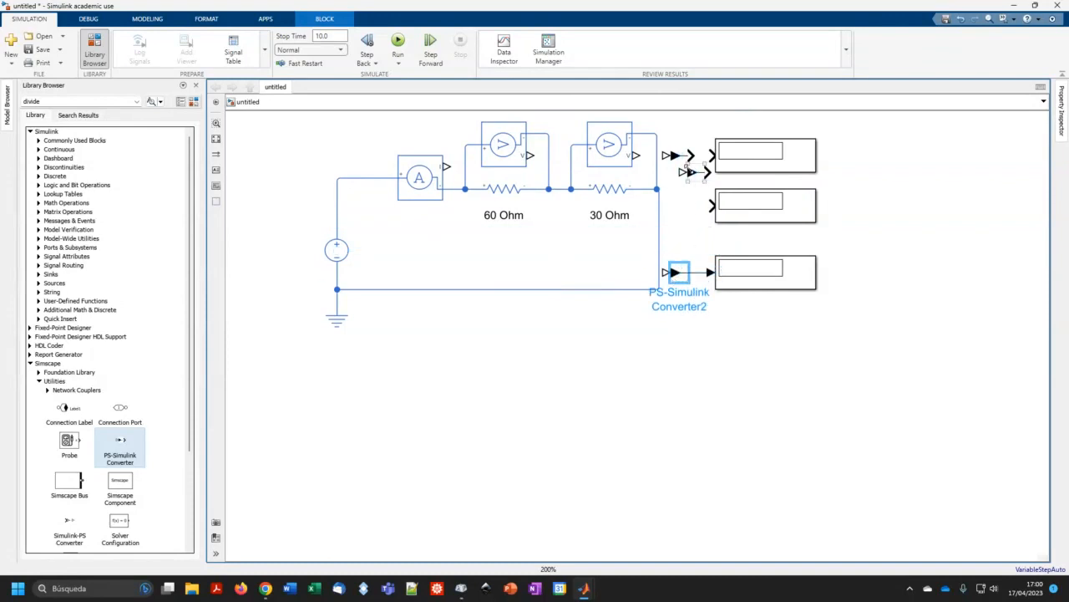
{"action": "left_click_drag", "start_coordinate": [687, 167], "coordinate": [691, 206]}
{"action": "left_click", "coordinate": [696, 159]}
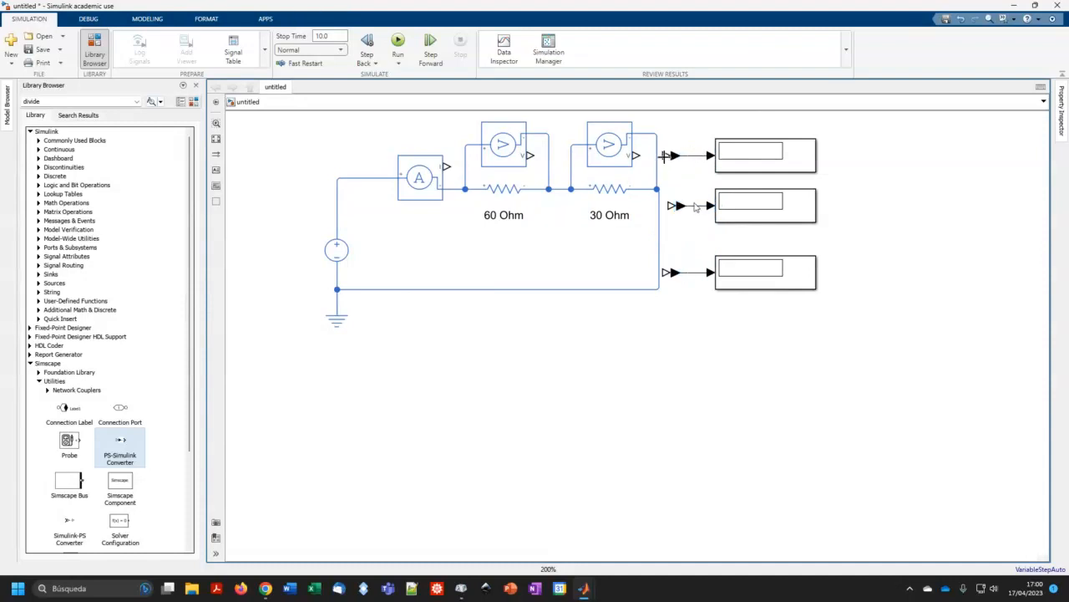
Step: Connect the current sensor to the first converter, the 60 Ohm voltage sensor to the second and the 30 Ohm voltage sensor to the third
{"action": "left_click_drag", "start_coordinate": [637, 155], "coordinate": [666, 272]}
{"action": "left_click_drag", "start_coordinate": [530, 155], "coordinate": [675, 204]}
{"action": "left_click_drag", "start_coordinate": [447, 167], "coordinate": [663, 155]}
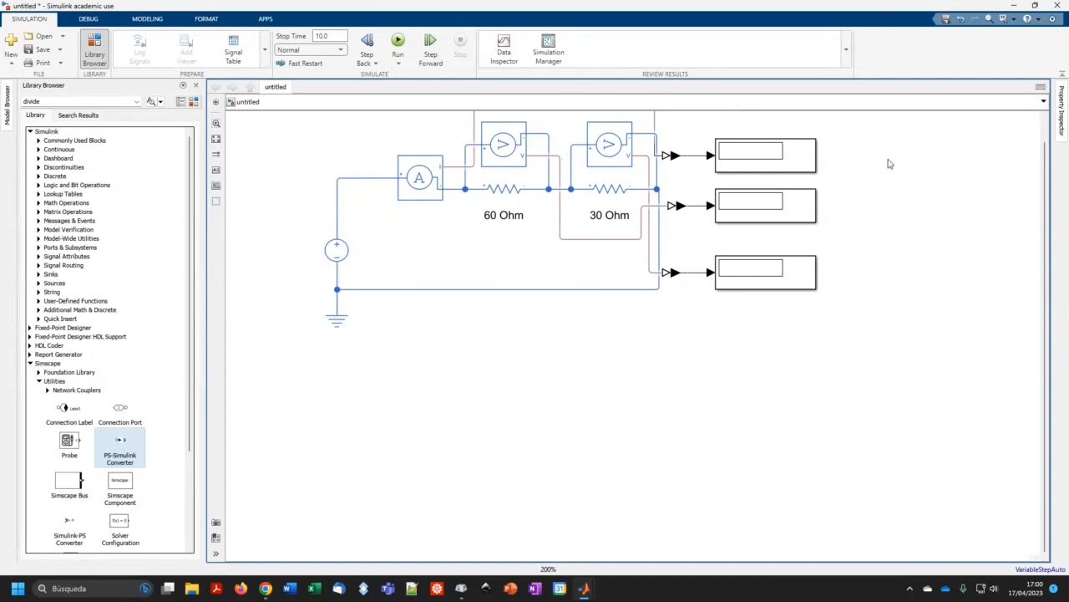
{"action": "scroll", "coordinate": [890, 164], "scroll_direction": "up", "scroll_amount": 1}
{"action": "scroll", "coordinate": [890, 164], "scroll_direction": "down", "scroll_amount": 1}
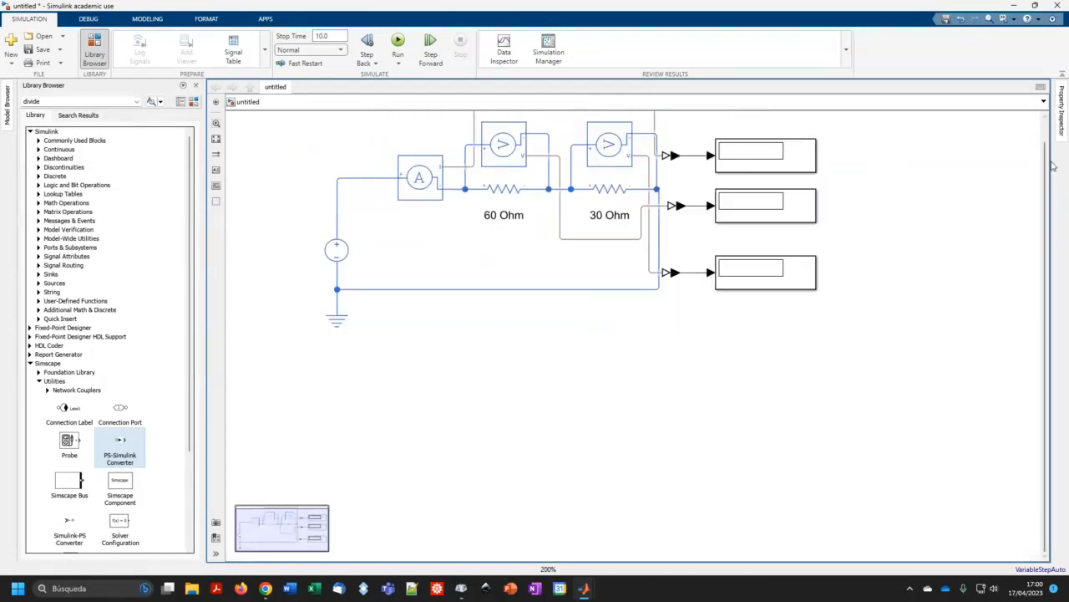
{"action": "left_click_drag", "start_coordinate": [1045, 159], "coordinate": [1045, 133]}
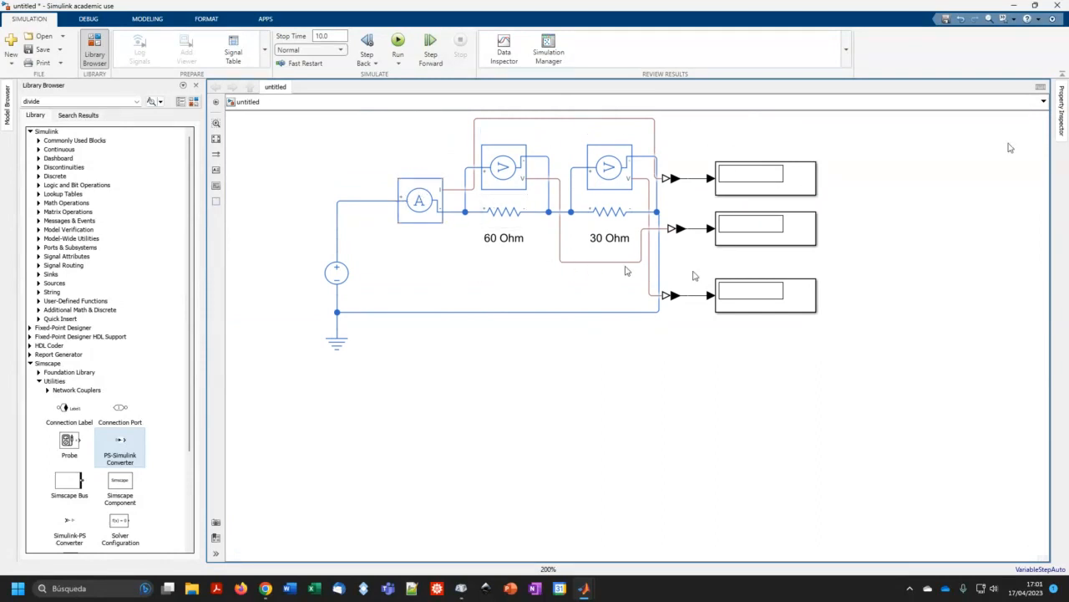
Step: Move the lower two Display blocks down slightly to make room for labels and rename the first display to I
{"action": "left_click_drag", "start_coordinate": [755, 232], "coordinate": [762, 253]}
{"action": "left_click", "coordinate": [755, 302]}
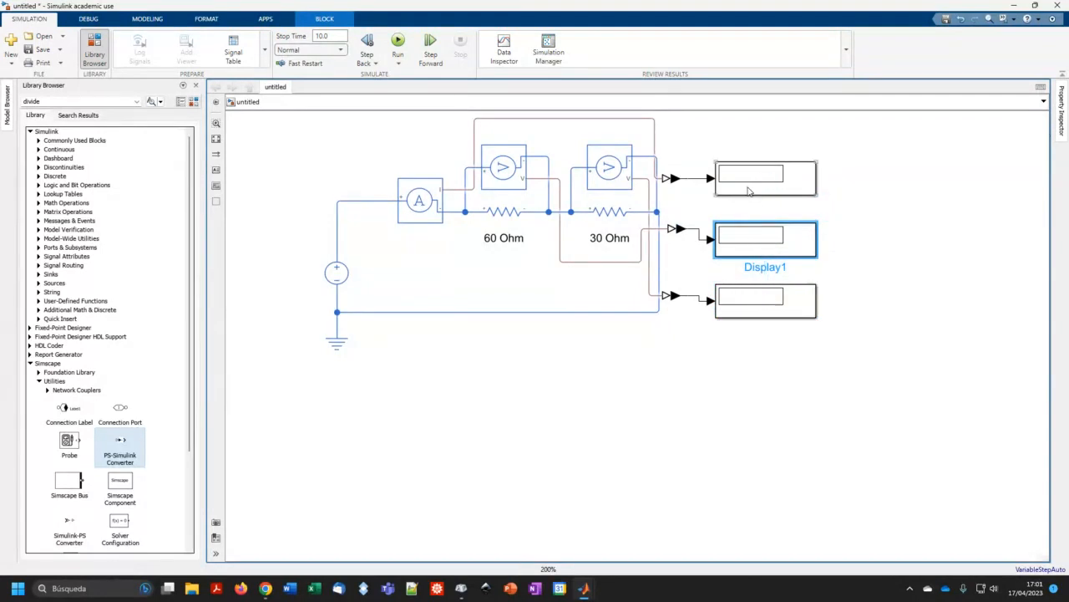
{"action": "left_click", "coordinate": [746, 174]}
{"action": "double_click", "coordinate": [765, 206]}
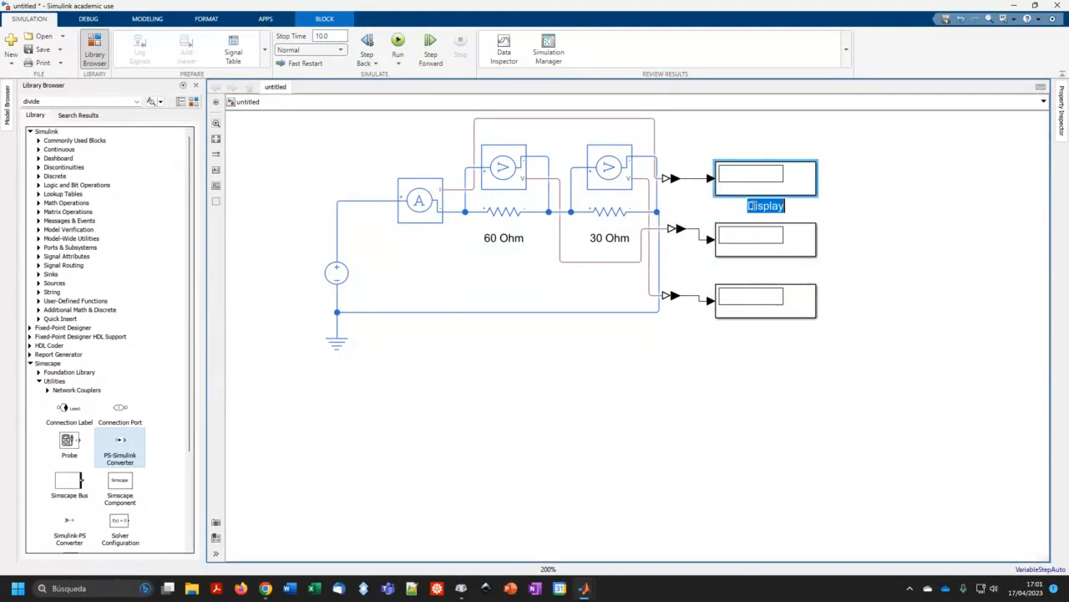
{"action": "key", "text": "BackSpace"}
Step: Rename the middle Display block to V1 and the lowest one to V2
{"action": "left_click", "coordinate": [769, 251]}
{"action": "double_click", "coordinate": [765, 266]}
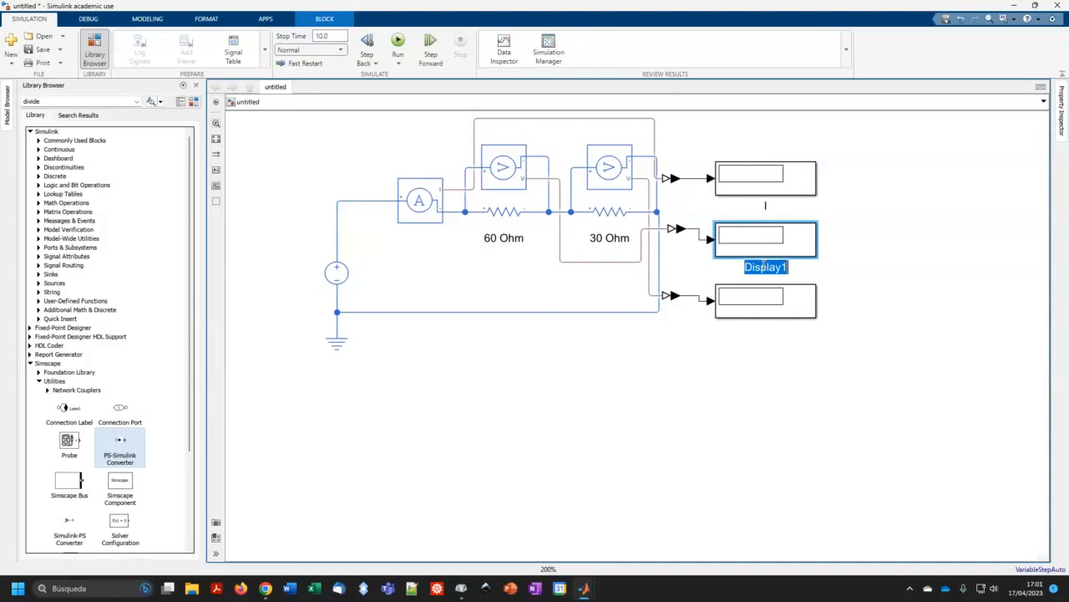
{"action": "key", "text": "BackSpace"}
{"action": "type", "text": "V1"}
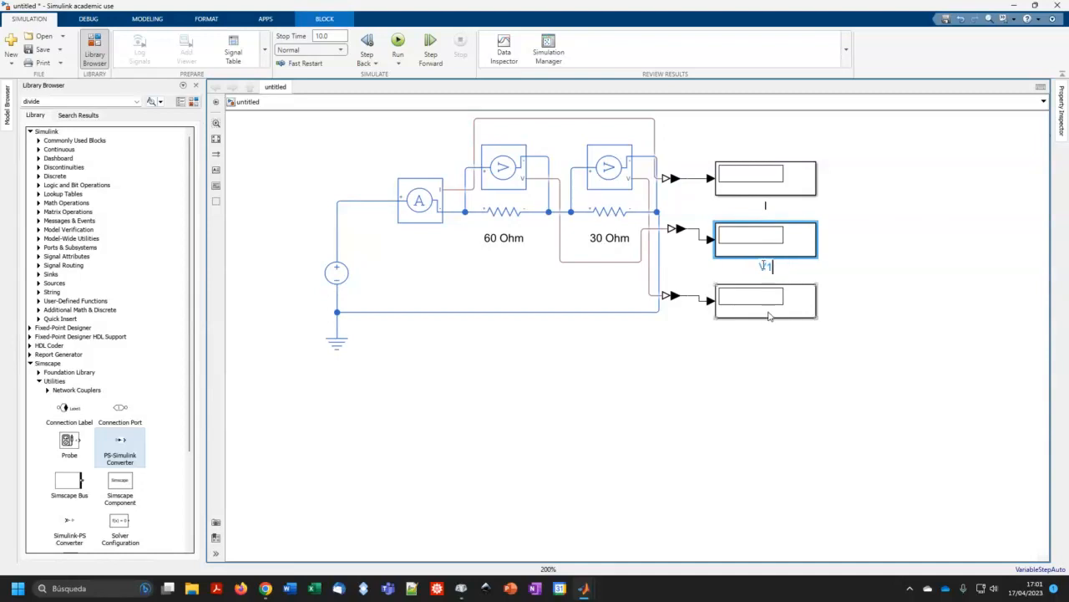
{"action": "left_click", "coordinate": [770, 316]}
{"action": "double_click", "coordinate": [765, 328]}
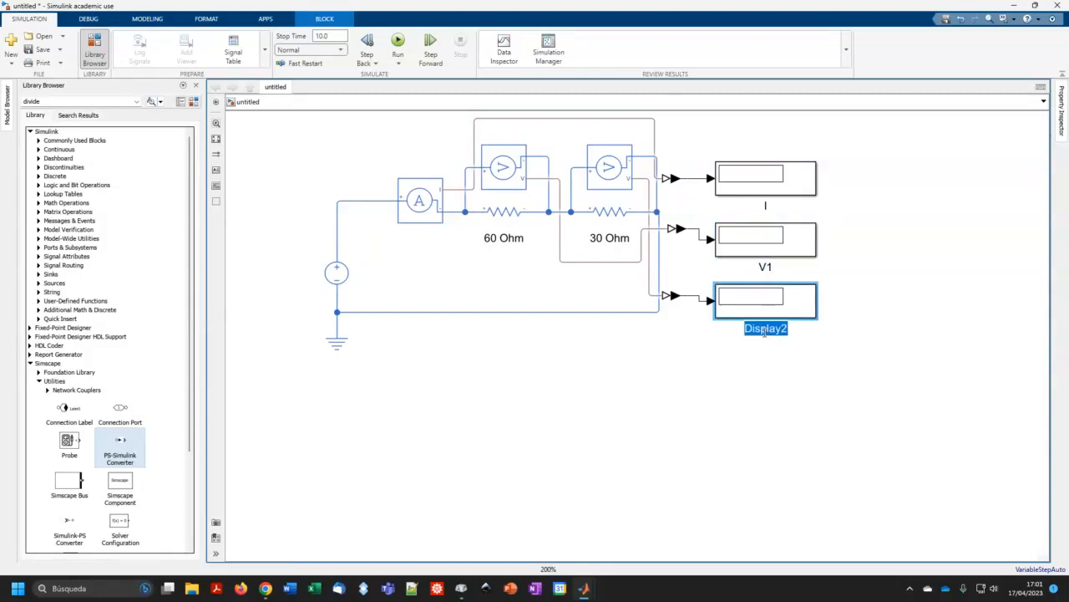
{"action": "type", "text": "V2"}
{"action": "left_click", "coordinate": [767, 377]}
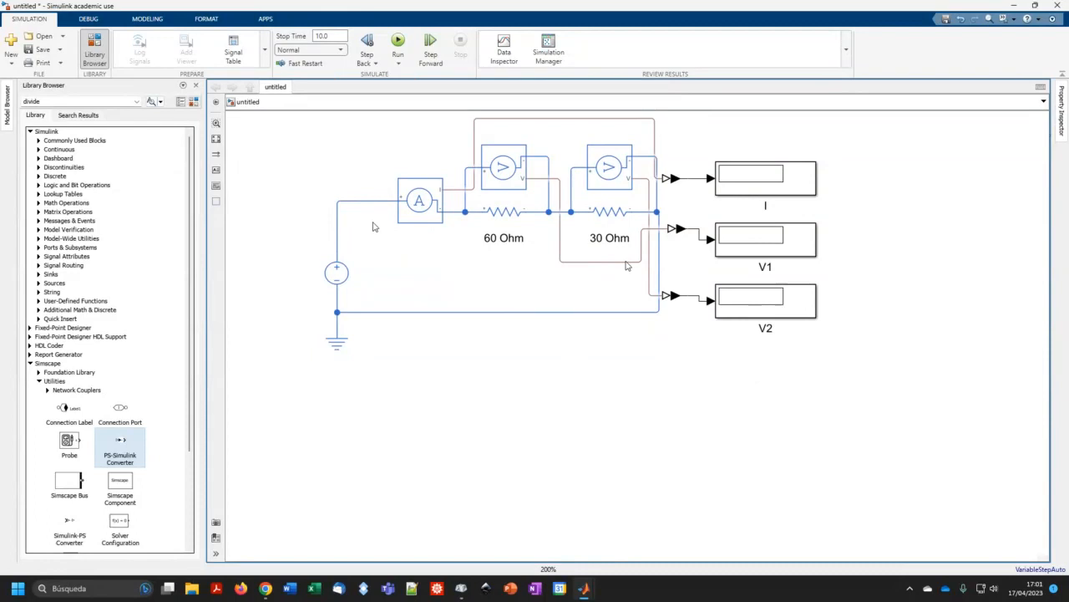
Step: Add a Solver Configuration block from Simscape Utilities, connect it to the ground node and run the simulation
{"action": "left_click", "coordinate": [420, 219]}
{"action": "left_click_drag", "start_coordinate": [123, 521], "coordinate": [269, 319]}
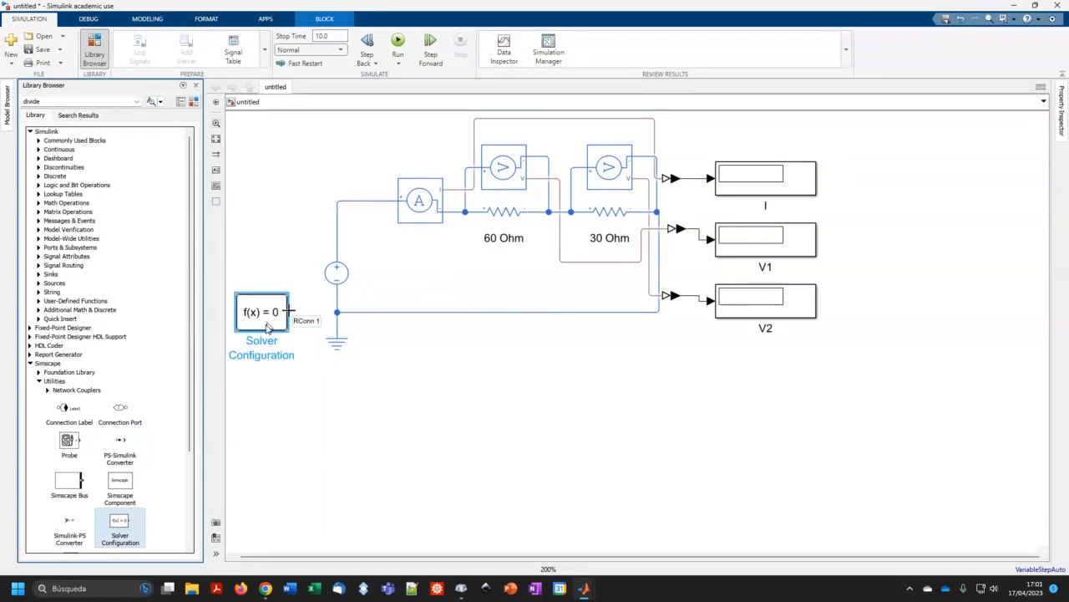
{"action": "left_click_drag", "start_coordinate": [288, 315], "coordinate": [336, 312]}
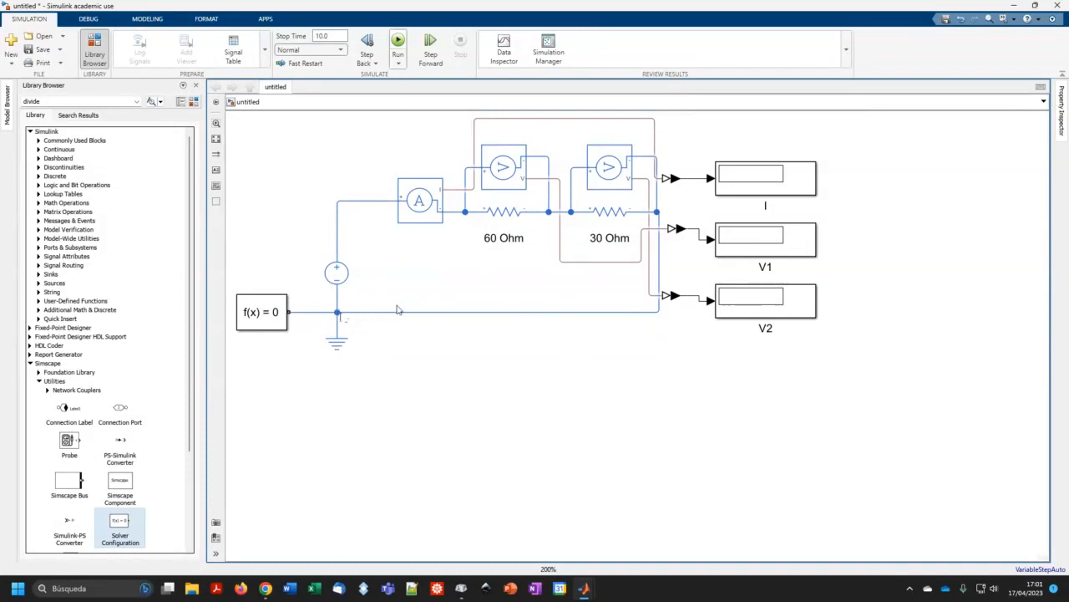
{"action": "left_click", "coordinate": [398, 45]}
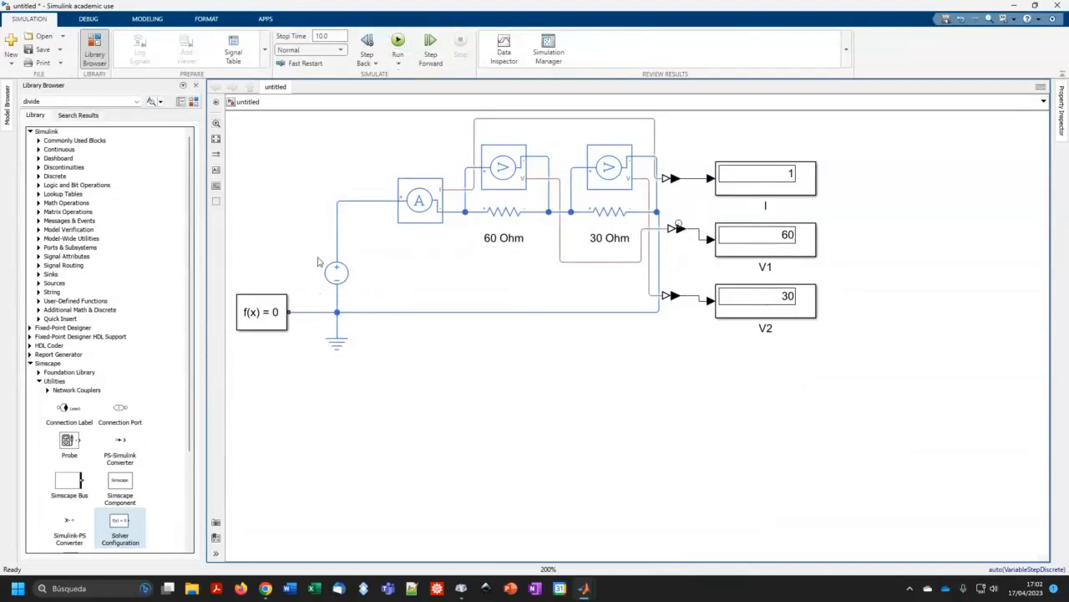
Step: Set the DC Voltage Source's constant voltage to 18 V and run the simulation again
{"action": "left_click", "coordinate": [349, 272]}
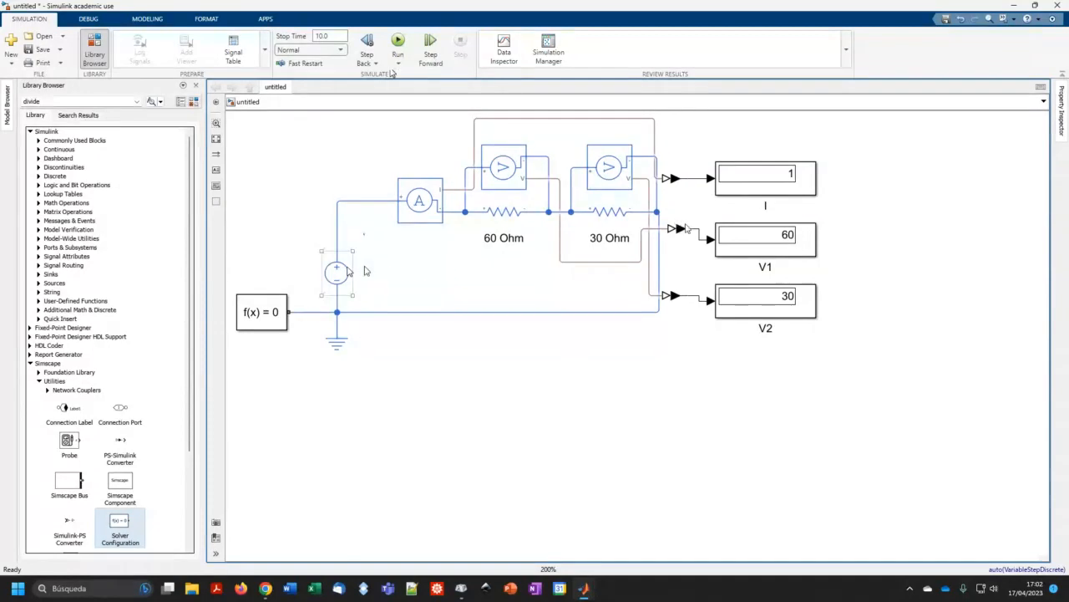
{"action": "left_click", "coordinate": [365, 272]}
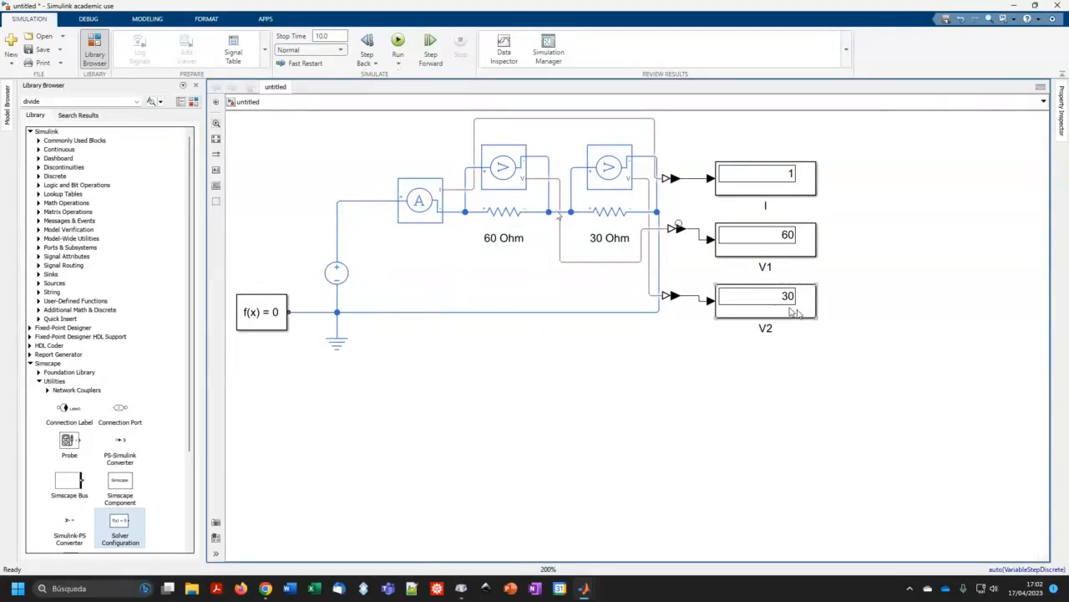
{"action": "left_click", "coordinate": [336, 271]}
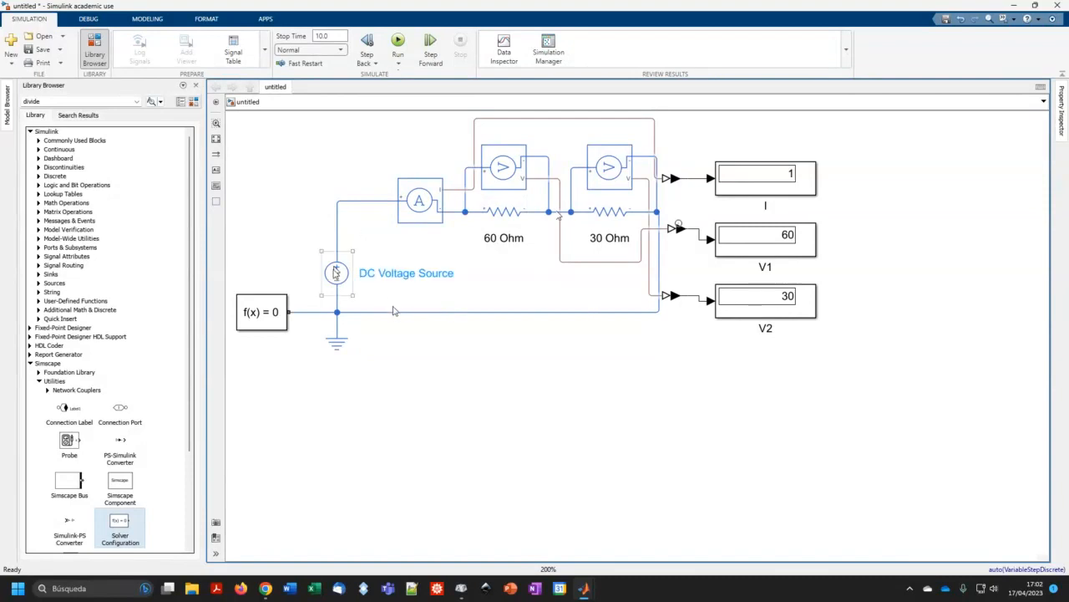
{"action": "double_click", "coordinate": [335, 272]}
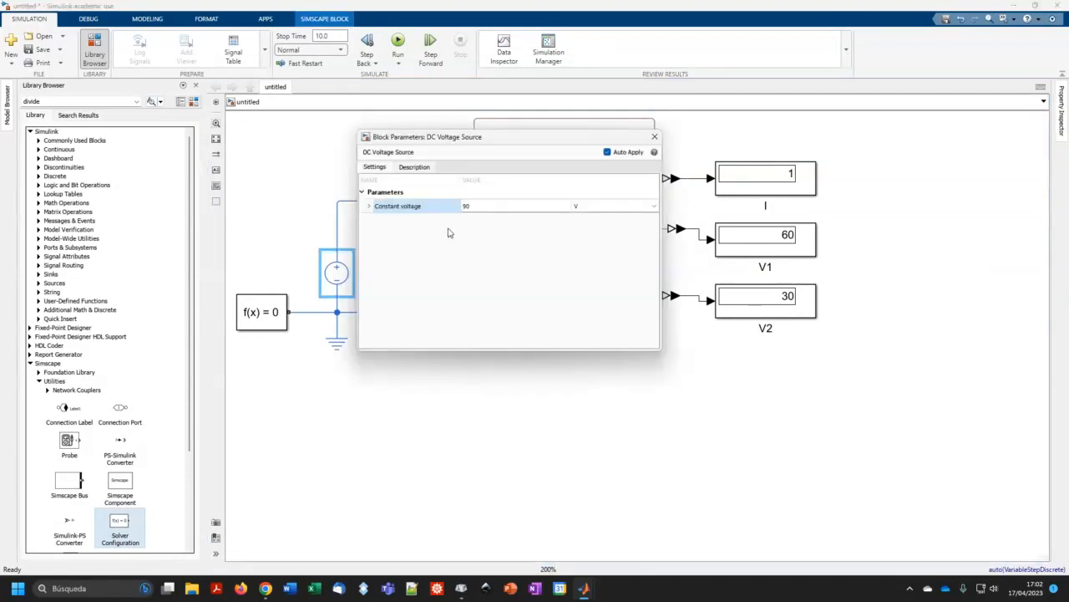
{"action": "left_click", "coordinate": [466, 206]}
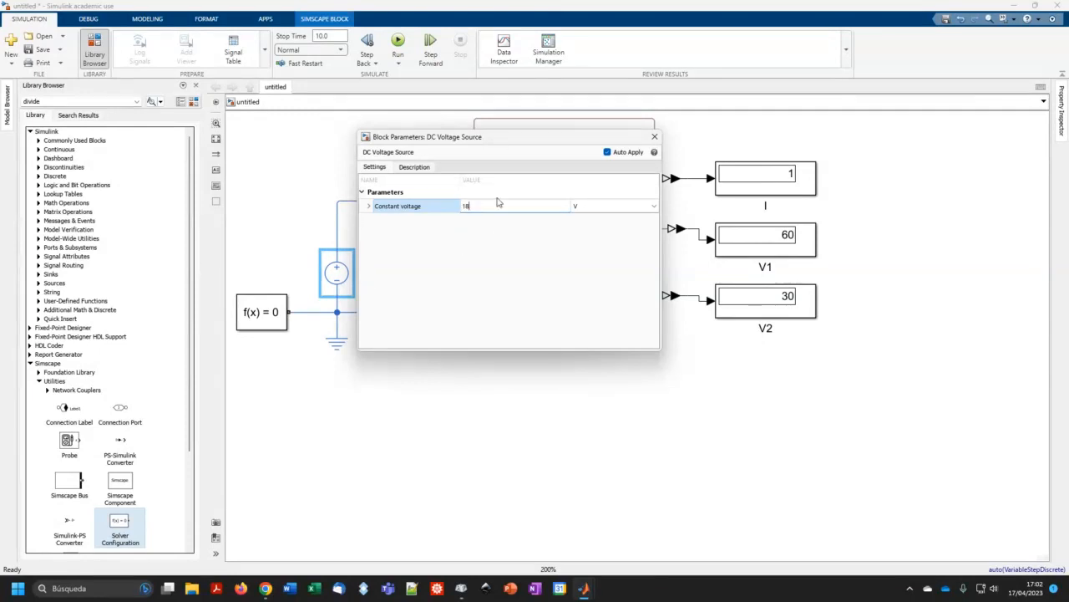
{"action": "left_click", "coordinate": [647, 136]}
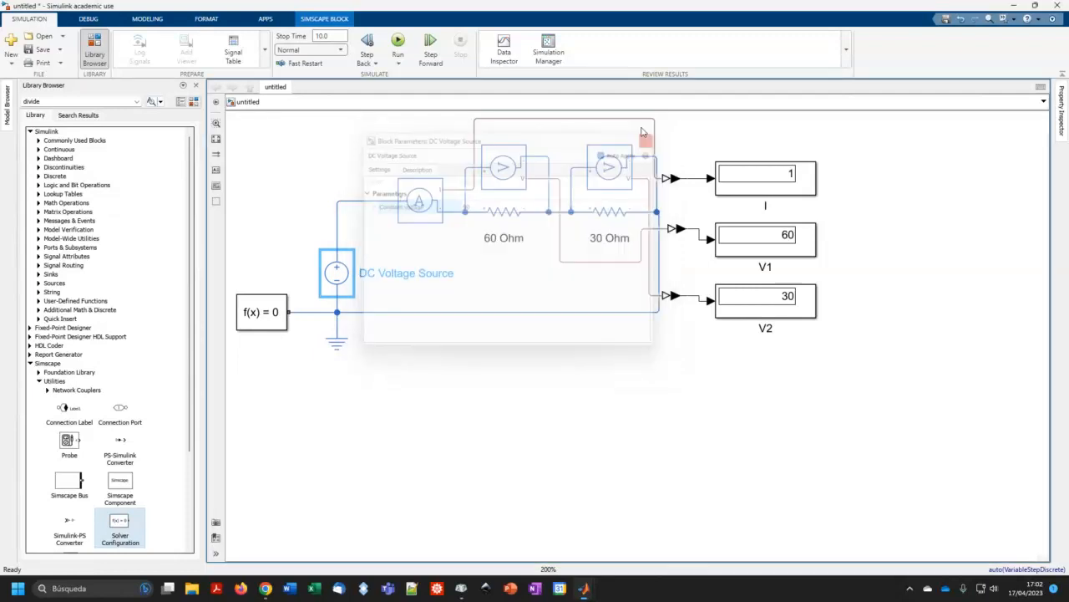
{"action": "left_click", "coordinate": [397, 40]}
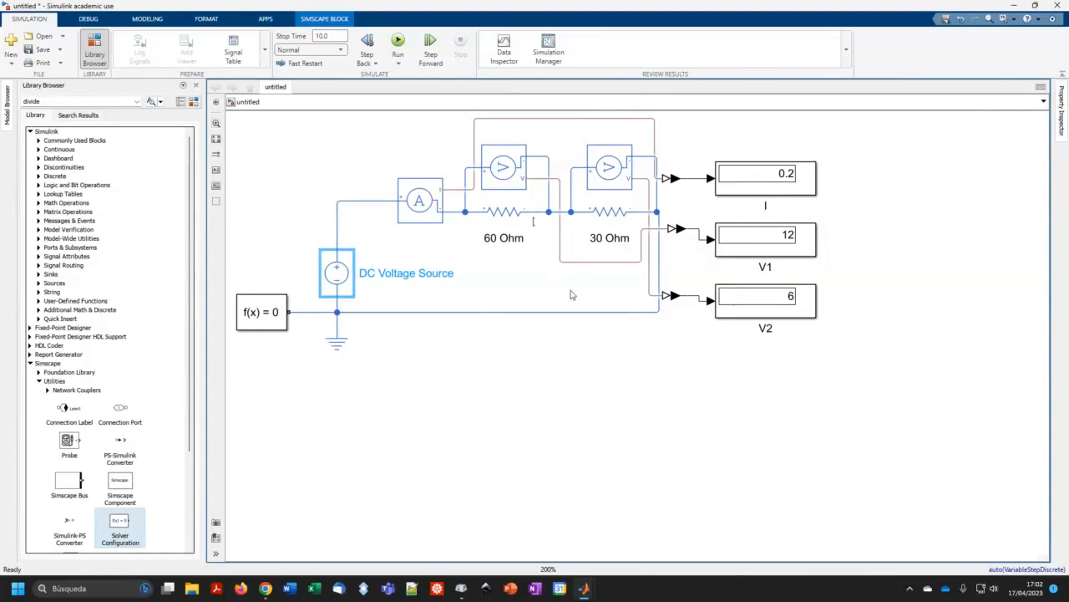
Step: Duplicate the 60 Ohm resistor's voltage sensor, place the copy beside the DC voltage source and rotate it clockwise
{"action": "left_click", "coordinate": [553, 405]}
{"action": "left_click", "coordinate": [503, 169]}
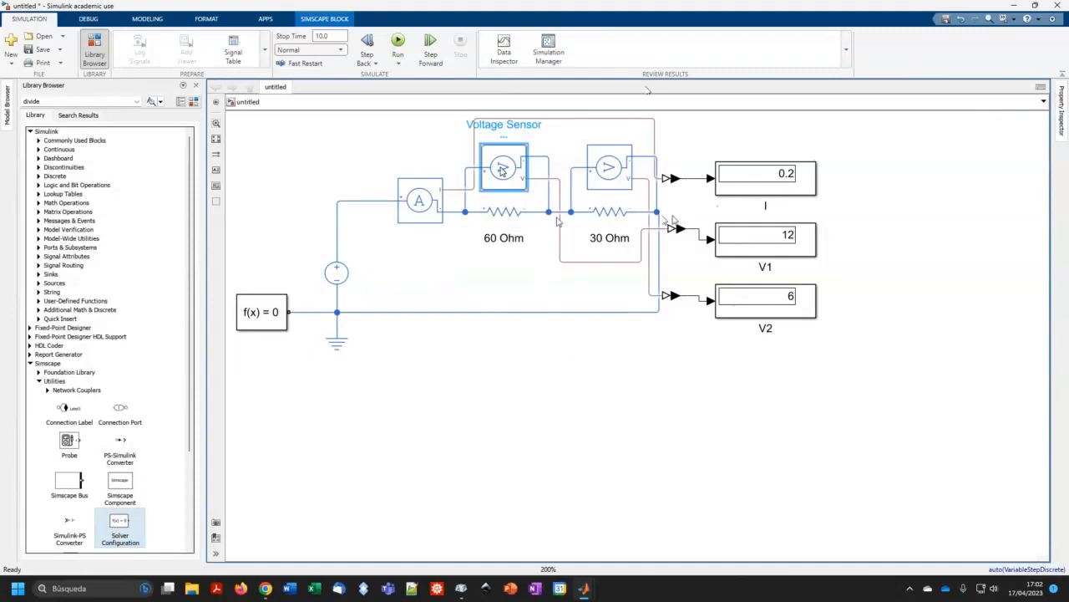
{"action": "left_click_drag", "start_coordinate": [502, 169], "coordinate": [520, 184]}
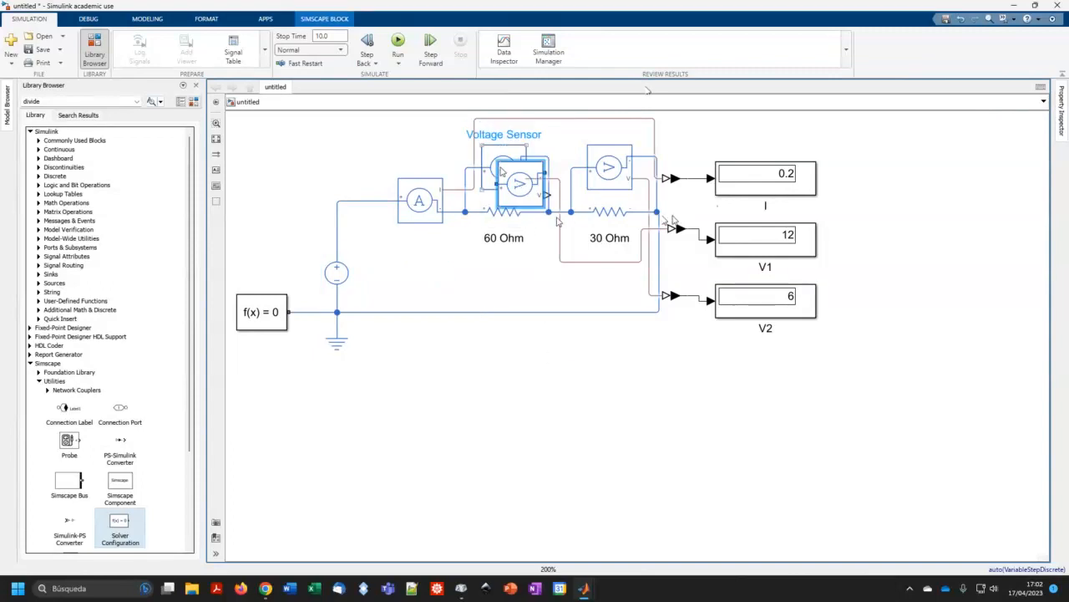
{"action": "left_click_drag", "start_coordinate": [558, 222], "coordinate": [390, 278]}
{"action": "right_click", "coordinate": [384, 276]}
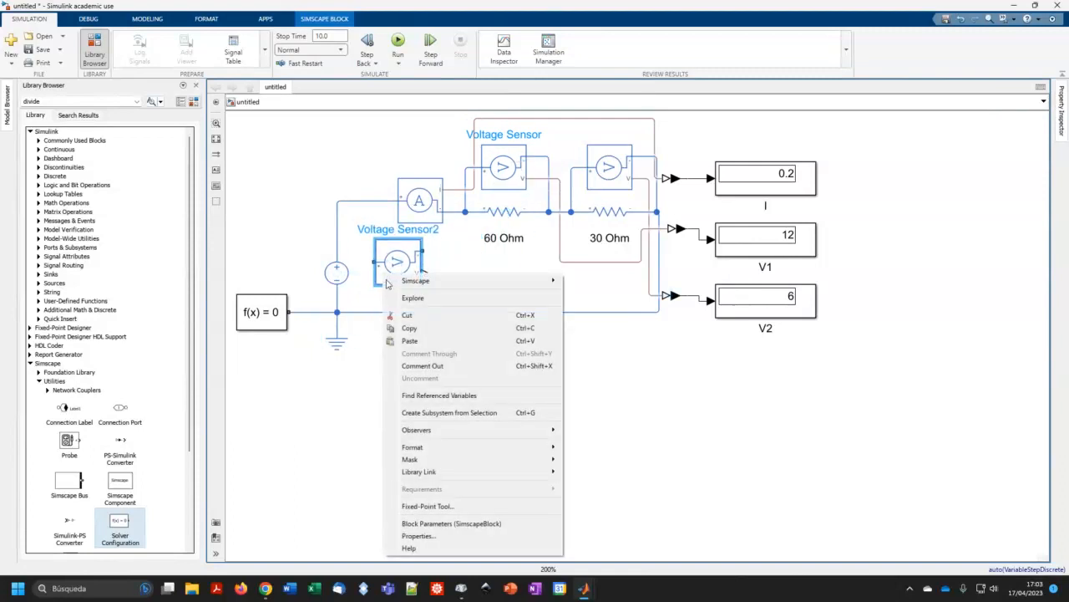
{"action": "mouse_move", "coordinate": [444, 450]}
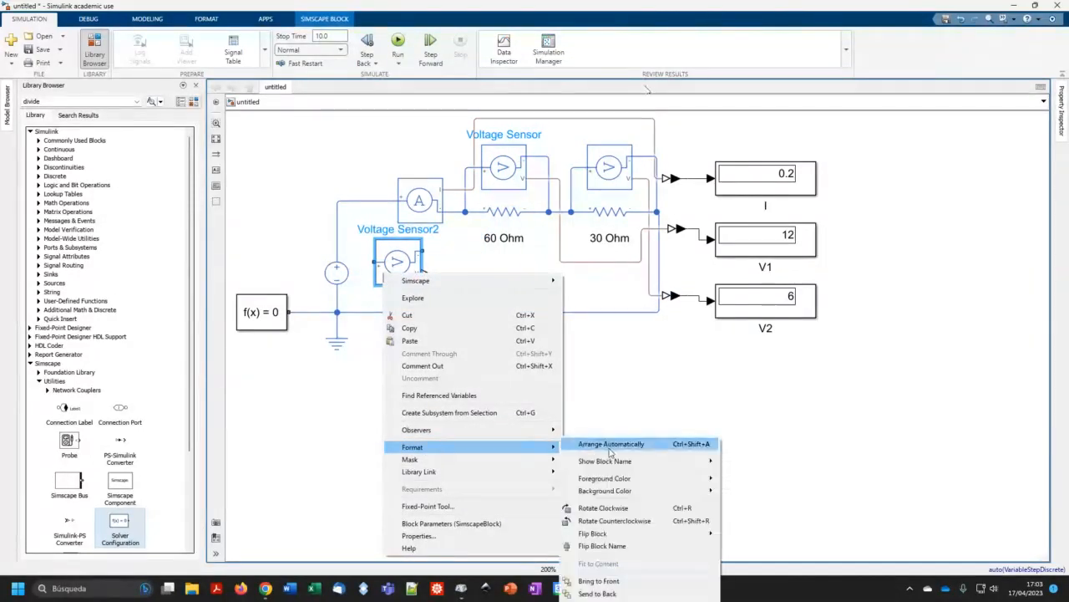
{"action": "left_click", "coordinate": [622, 509]}
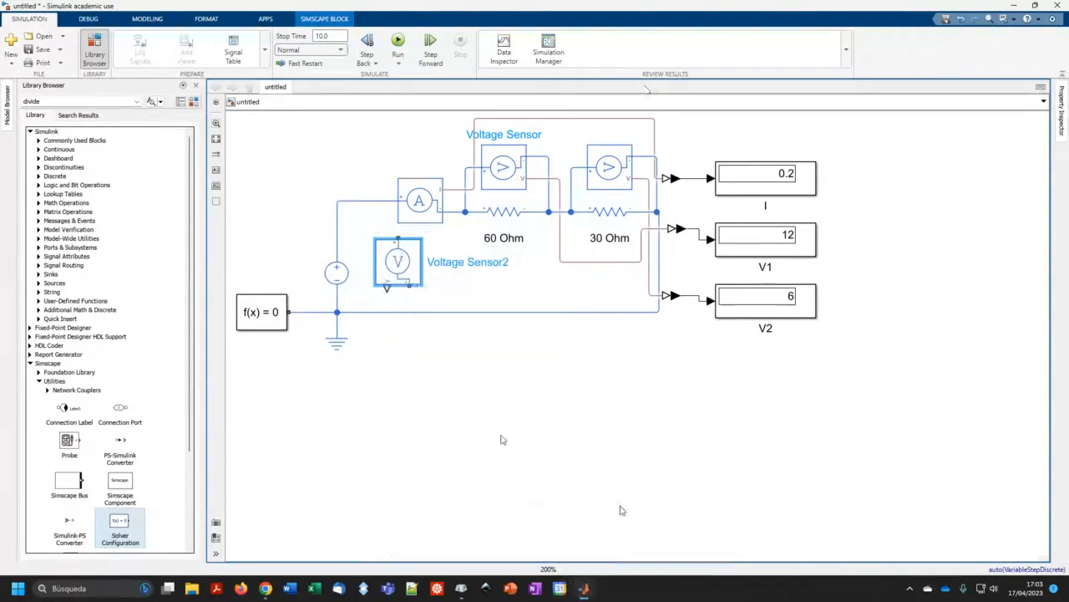
Step: Connect the new voltage sensor in parallel with the DC voltage source, between its positive node and the ground line
{"action": "left_click_drag", "start_coordinate": [386, 270], "coordinate": [337, 238]}
{"action": "left_click", "coordinate": [393, 247]}
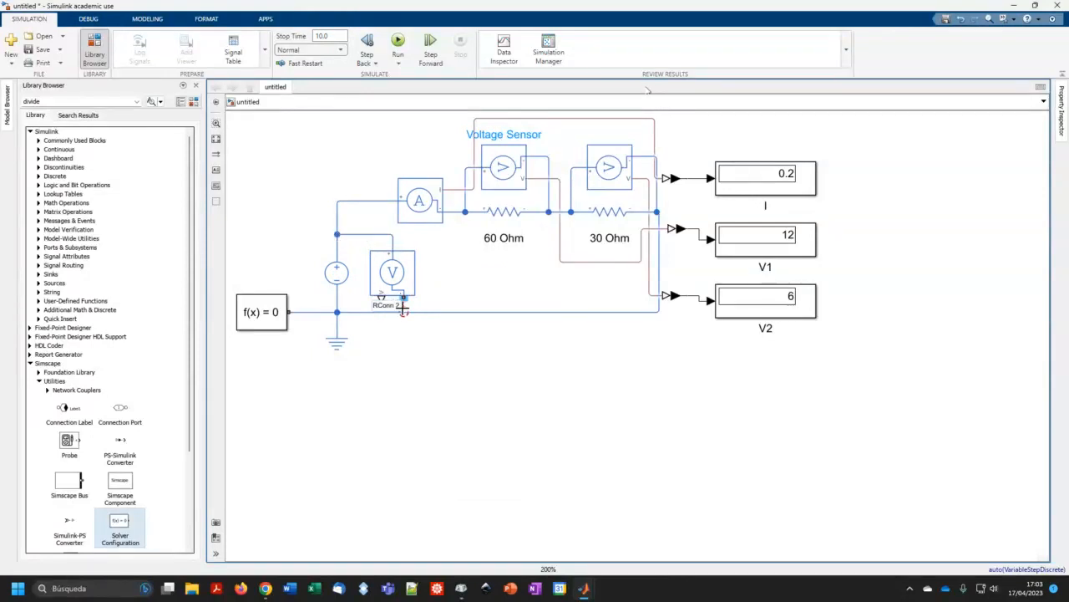
{"action": "left_click_drag", "start_coordinate": [404, 313], "coordinate": [404, 312]}
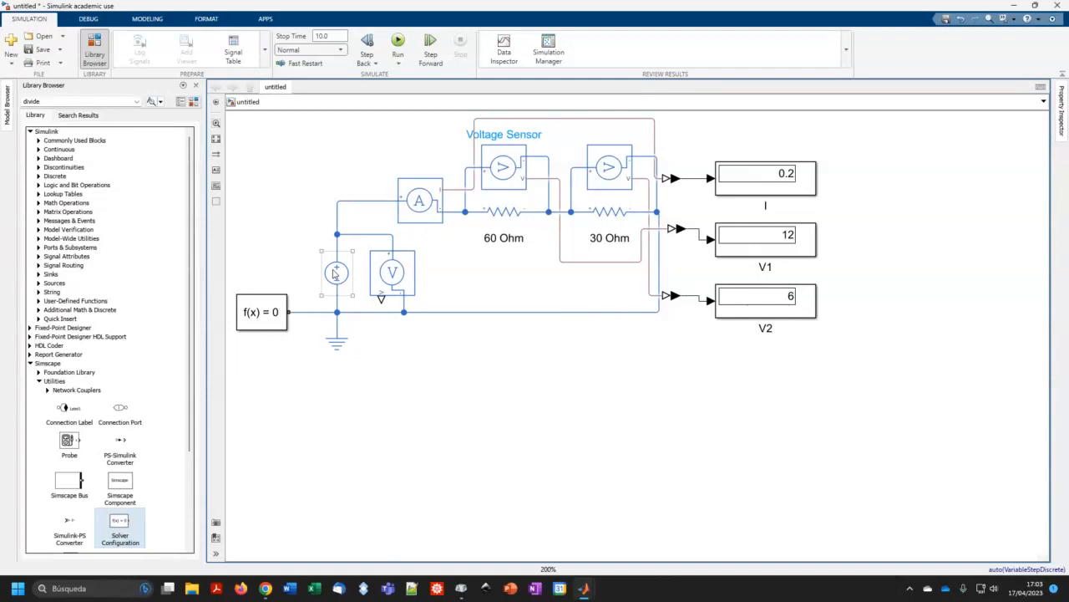
Step: Duplicate the V2 display together with its PS-Simulink Converter and place the copies below the source's voltage sensor
{"action": "left_click", "coordinate": [679, 296]}
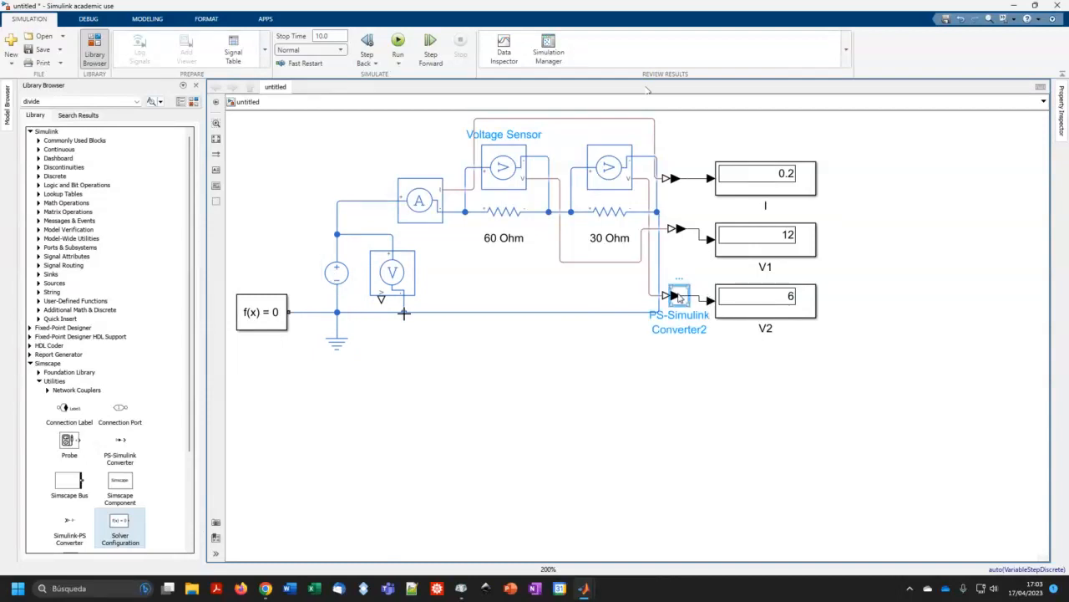
{"action": "left_click", "coordinate": [731, 299], "text": "shift"}
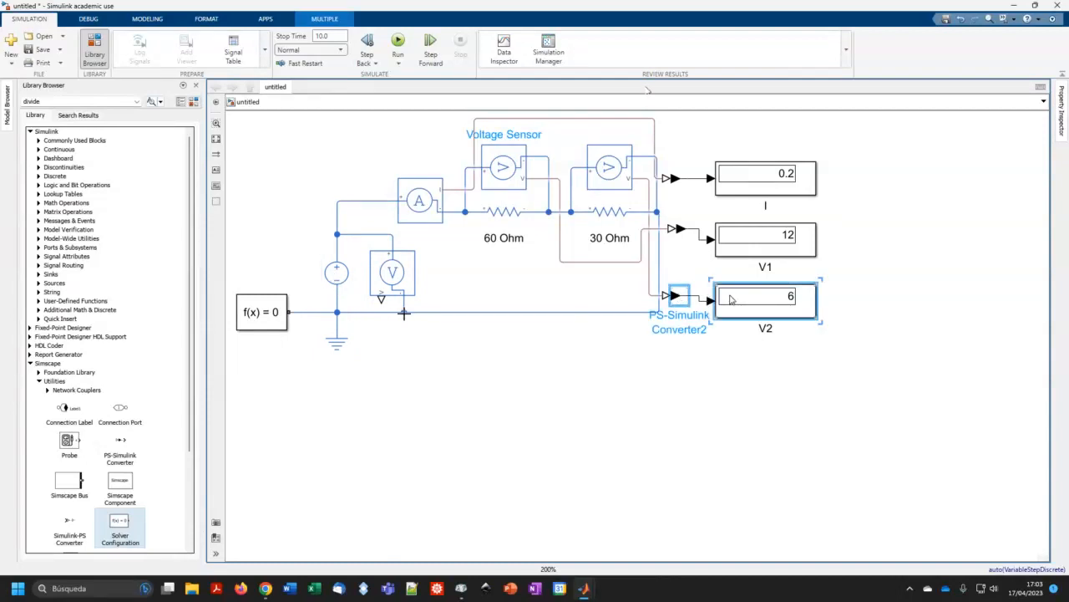
{"action": "key", "text": "ctrl+c"}
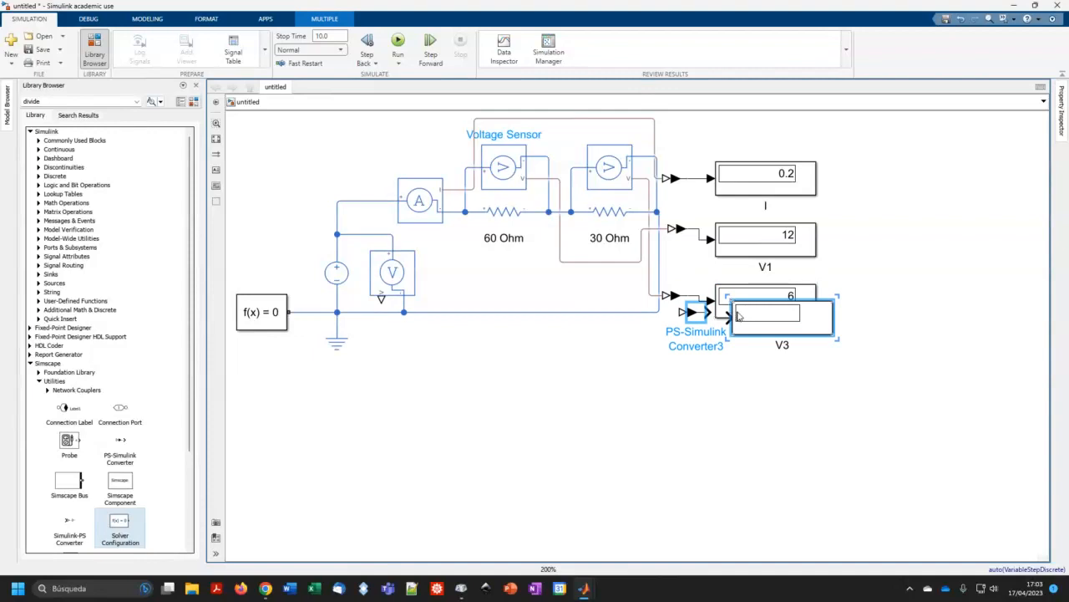
{"action": "key", "text": "ctrl+v"}
{"action": "left_click_drag", "start_coordinate": [614, 387], "coordinate": [473, 351]}
{"action": "left_click", "coordinate": [449, 406]}
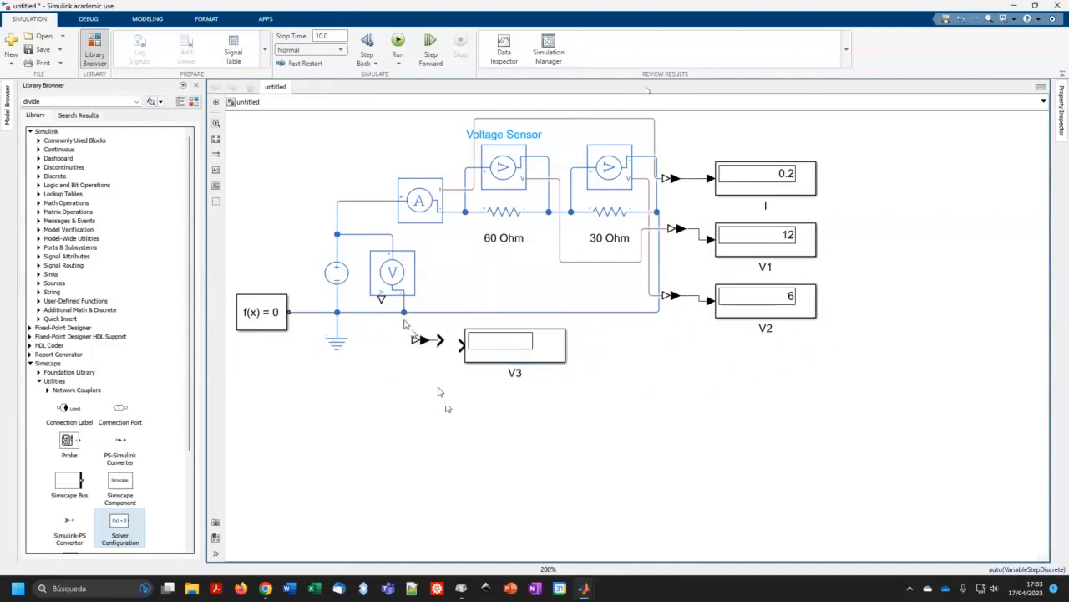
Step: Wire the source's voltage sensor through the copied converter to the copied display, straighten the connection and run the simulation
{"action": "left_click_drag", "start_coordinate": [381, 298], "coordinate": [460, 346]}
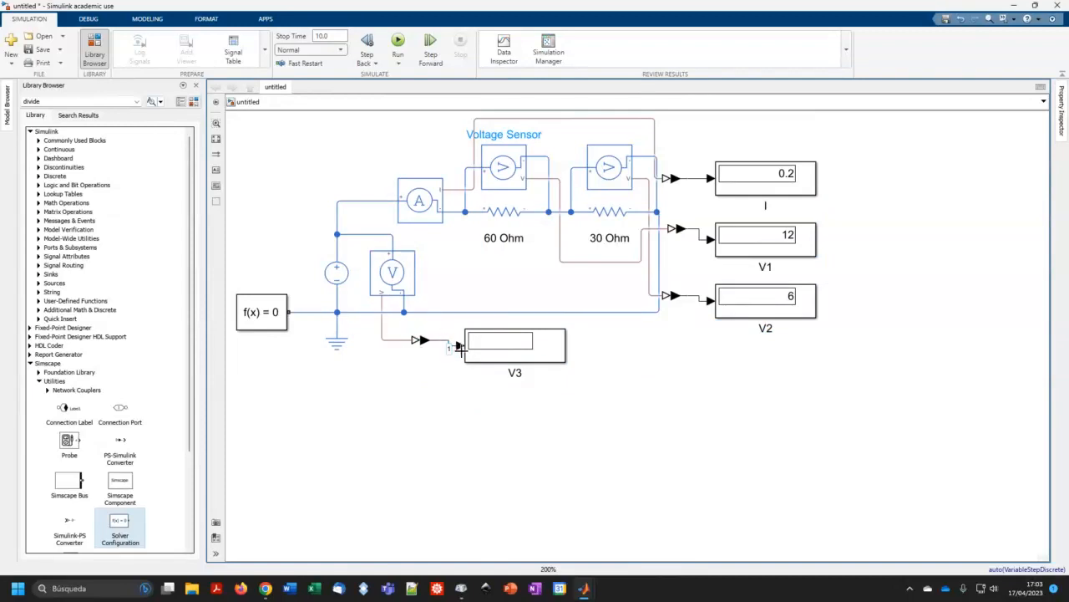
{"action": "left_click", "coordinate": [426, 344]}
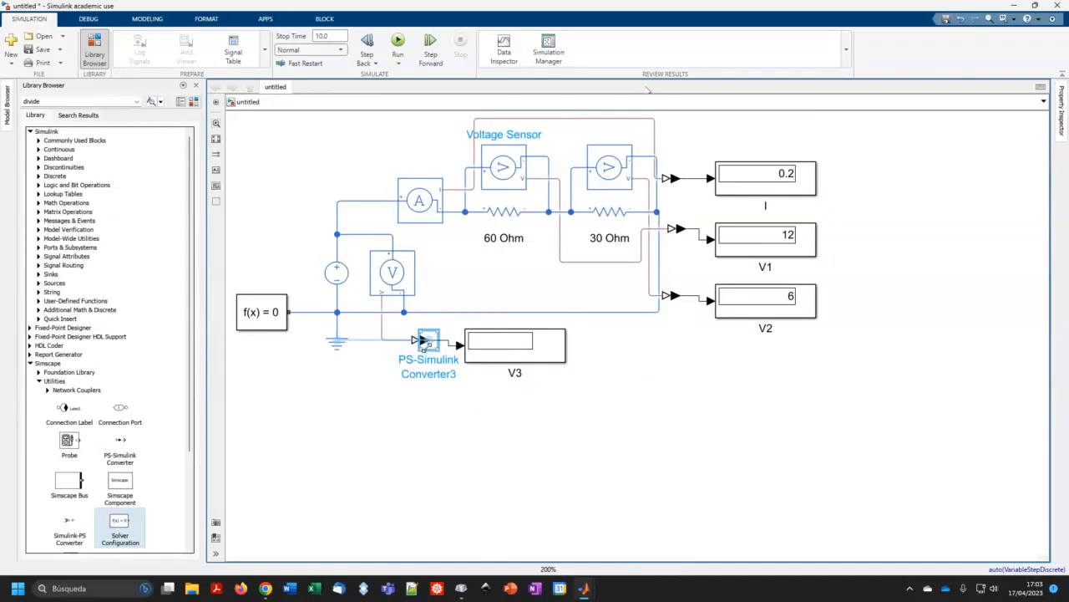
{"action": "left_click_drag", "start_coordinate": [426, 345], "coordinate": [425, 351]}
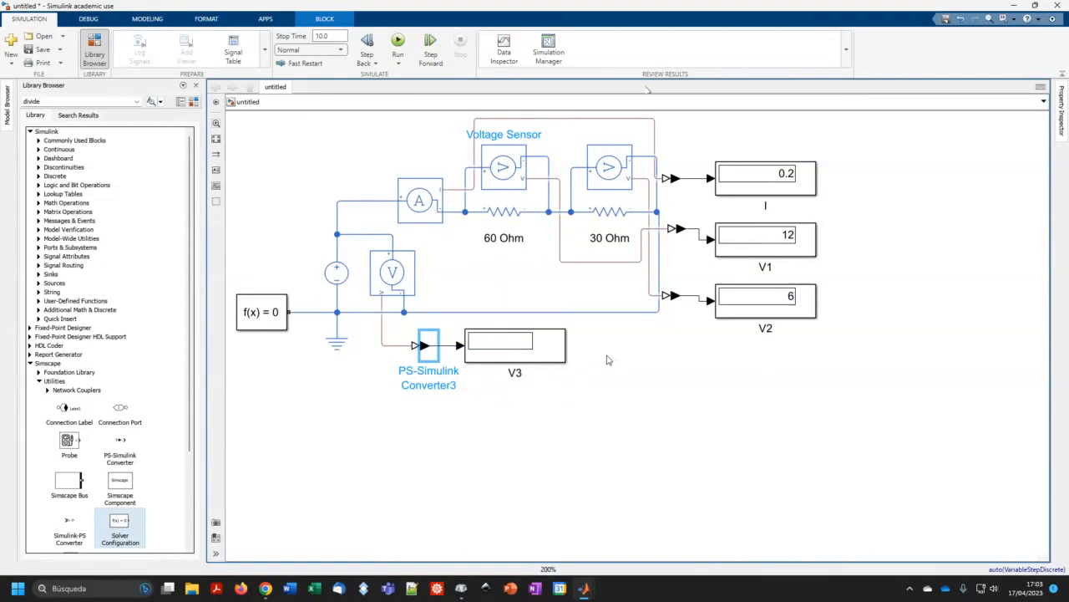
{"action": "left_click", "coordinate": [398, 42]}
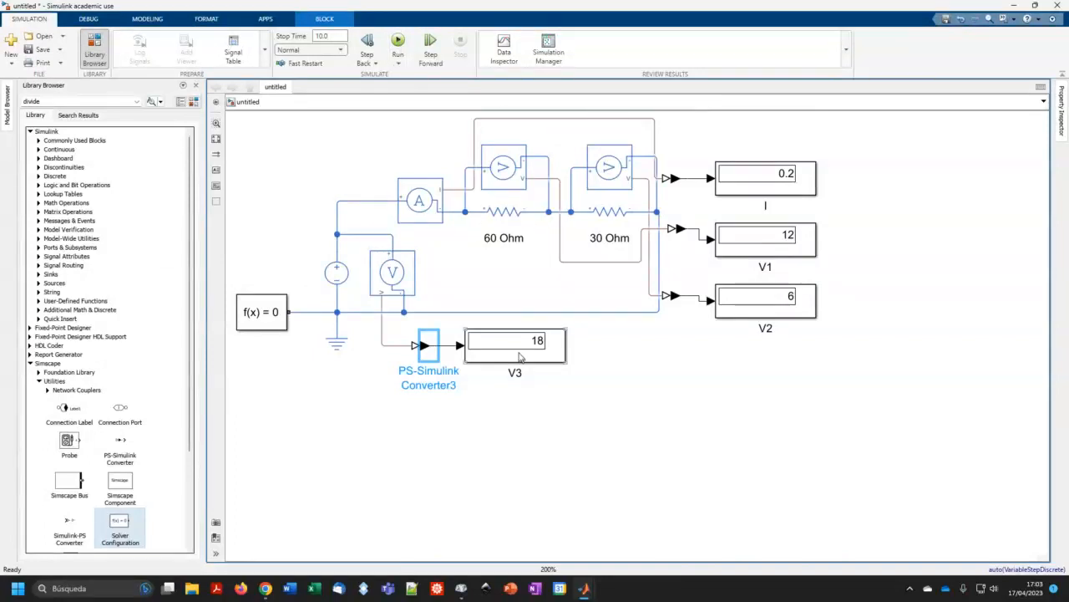
Step: Move the source voltage display farther from its converter and rename it V0
{"action": "left_click_drag", "start_coordinate": [519, 358], "coordinate": [563, 353]}
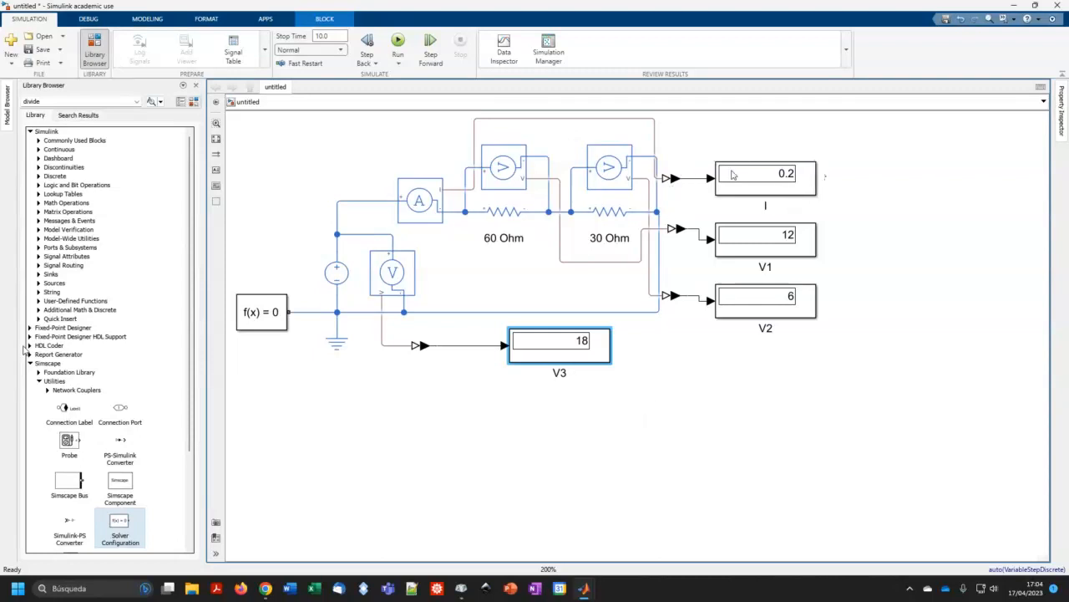
{"action": "left_click", "coordinate": [559, 372]}
{"action": "key", "text": "BackSpace"}
{"action": "type", "text": "0"}
{"action": "left_click", "coordinate": [678, 423]}
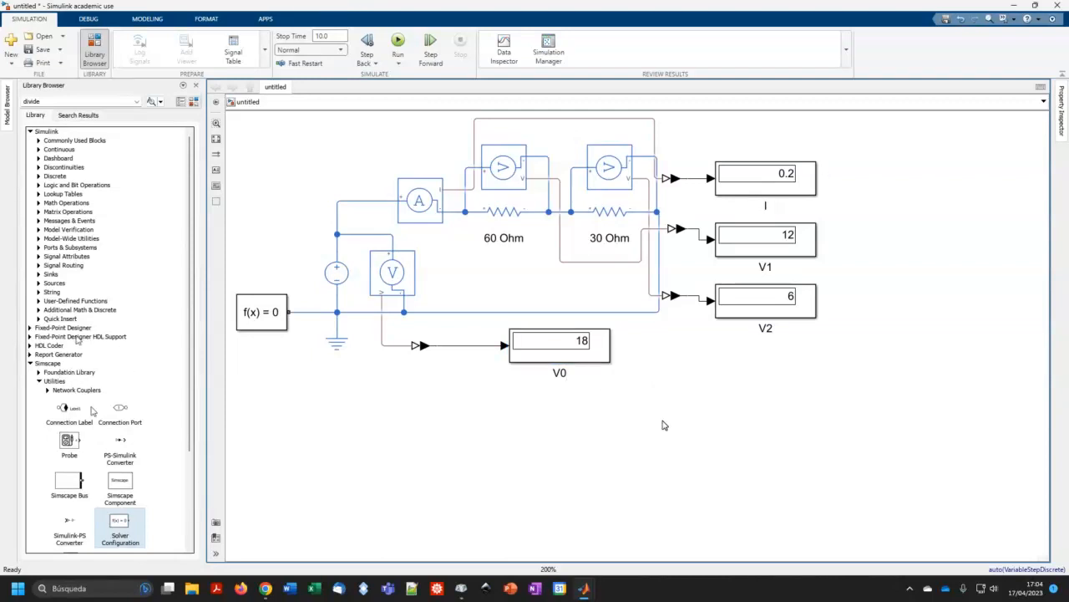
Step: Add a Divide block from Math Operations below the V2 display and branch the V0 signal to its multiply input
{"action": "left_click", "coordinate": [39, 203]}
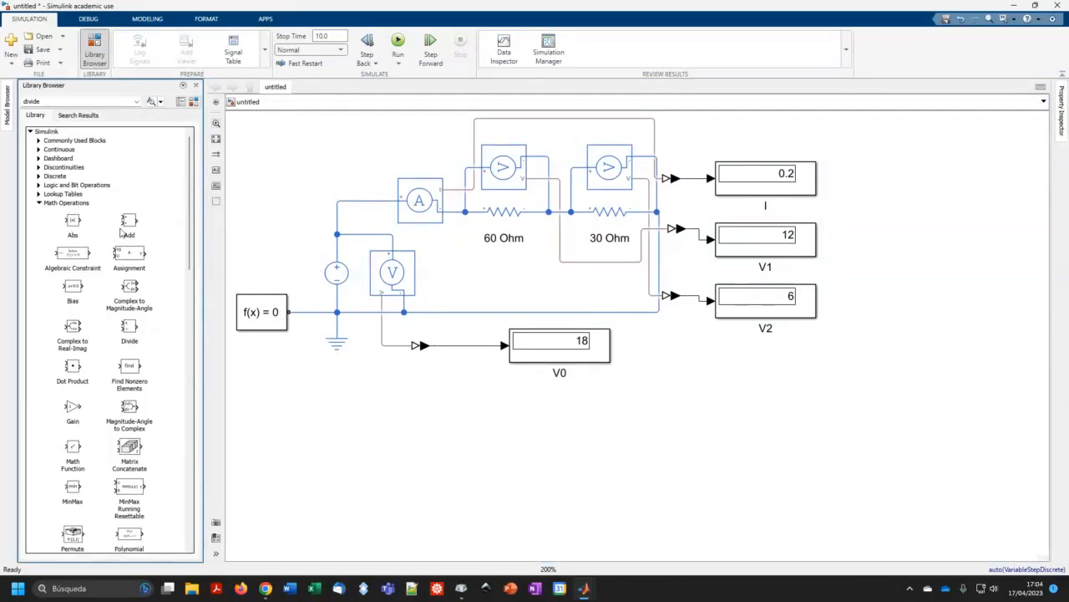
{"action": "left_click_drag", "start_coordinate": [129, 330], "coordinate": [680, 409]}
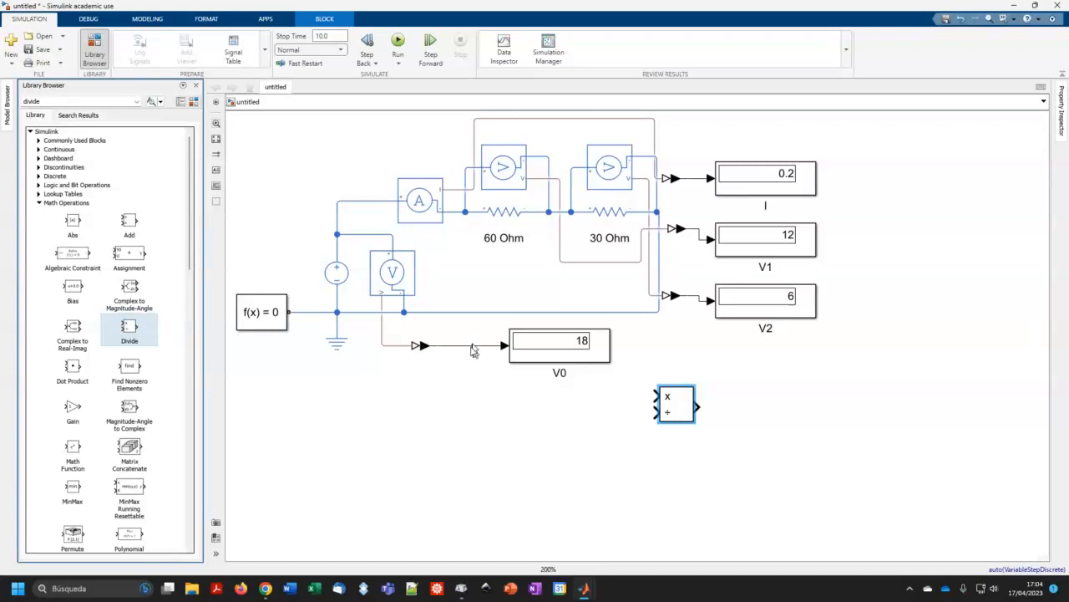
{"action": "mouse_move", "coordinate": [471, 346]}
{"action": "left_mouse_down"}
{"action": "mouse_move", "coordinate": [502, 393]}
{"action": "mouse_move", "coordinate": [653, 396]}
{"action": "mouse_move", "coordinate": [745, 418]}
{"action": "left_mouse_up"}
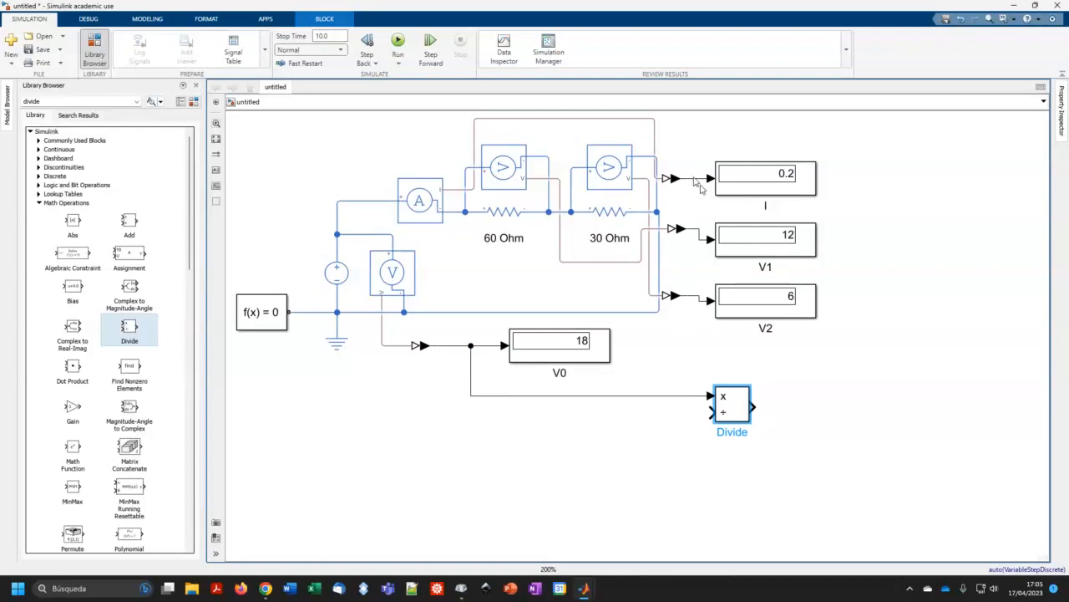
Step: Branch the current signal feeding display I to the division input of the Divide block, removing the accidental converter copy
{"action": "mouse_move", "coordinate": [700, 188]}
{"action": "left_mouse_down"}
{"action": "mouse_move", "coordinate": [697, 259]}
{"action": "mouse_move", "coordinate": [709, 241]}
{"action": "mouse_move", "coordinate": [700, 200]}
{"action": "left_mouse_up"}
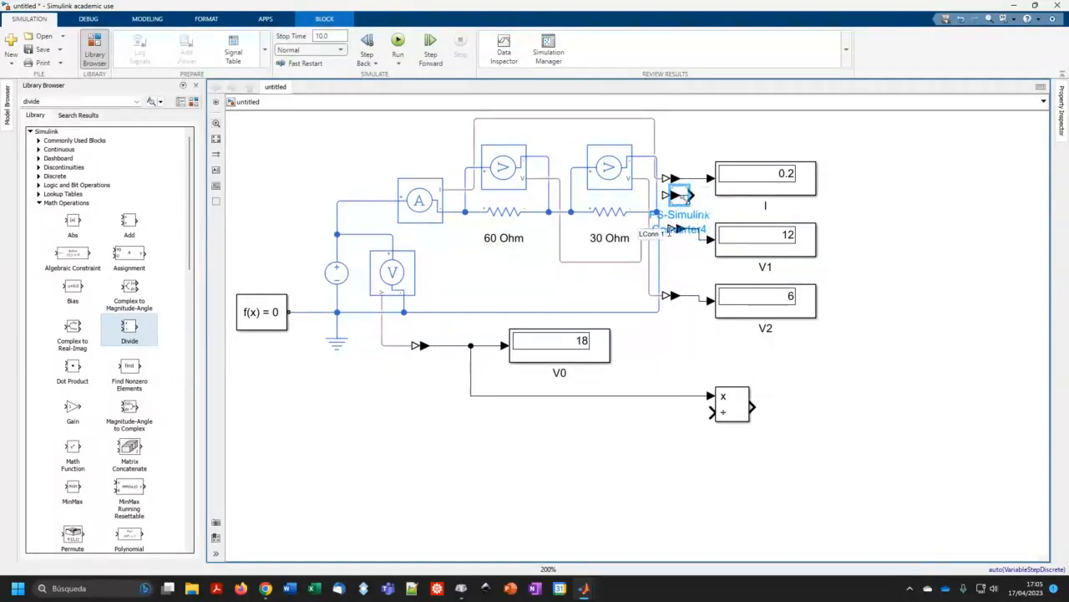
{"action": "key", "text": "Delete"}
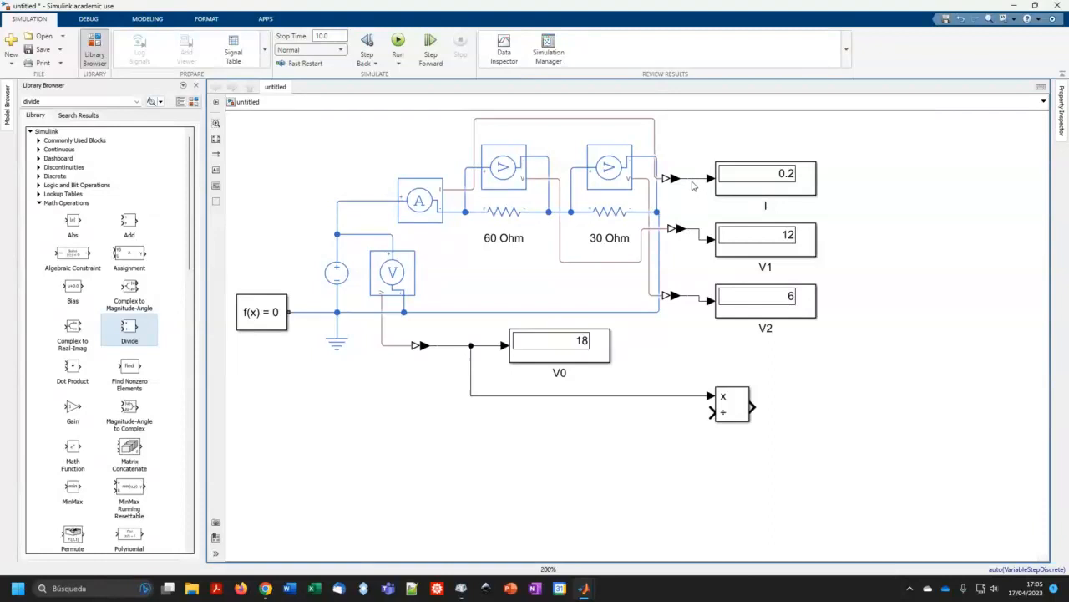
{"action": "mouse_move", "coordinate": [693, 178]}
{"action": "left_mouse_down"}
{"action": "mouse_move", "coordinate": [693, 385]}
{"action": "mouse_move", "coordinate": [710, 416]}
{"action": "left_mouse_up"}
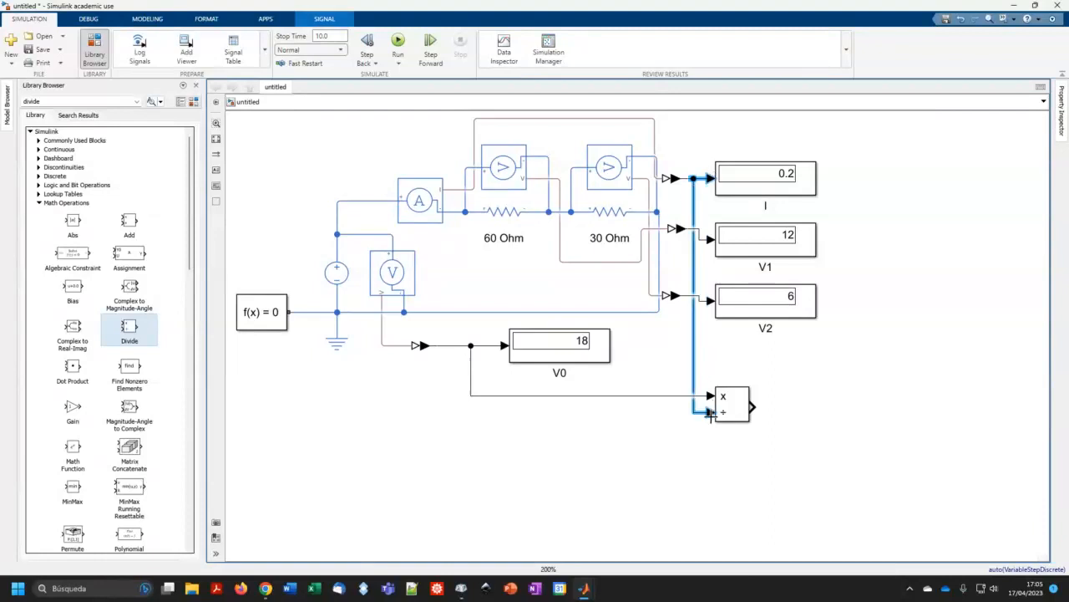
{"action": "left_click", "coordinate": [770, 415]}
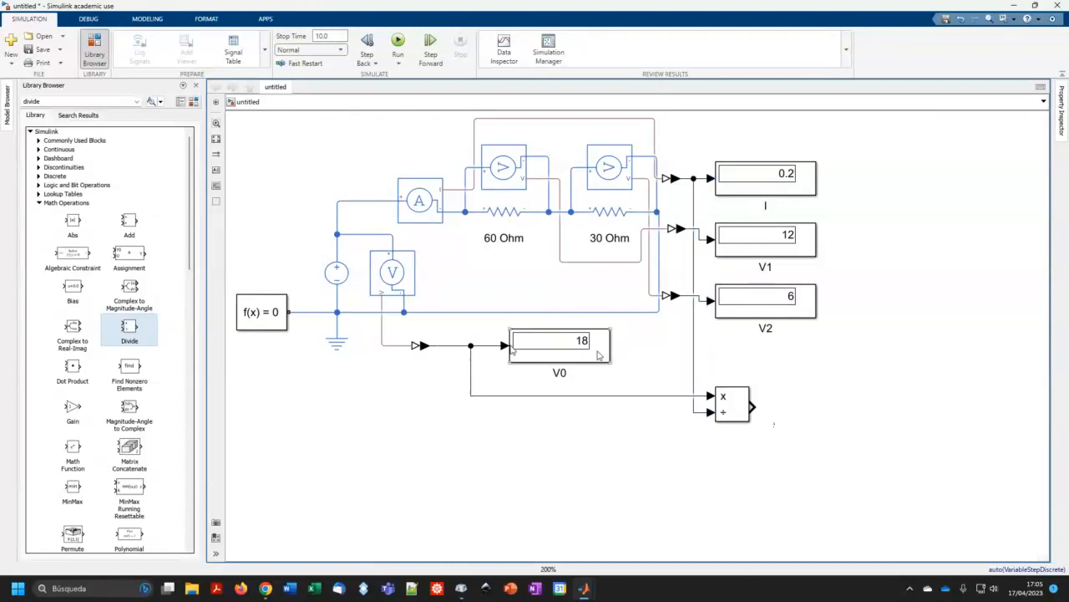
Step: Duplicate the V0 display, place the copy beside the Divide block and connect it to the block's output
{"action": "left_click", "coordinate": [537, 353]}
{"action": "key", "text": "ctrl+c"}
{"action": "key", "text": "ctrl+v"}
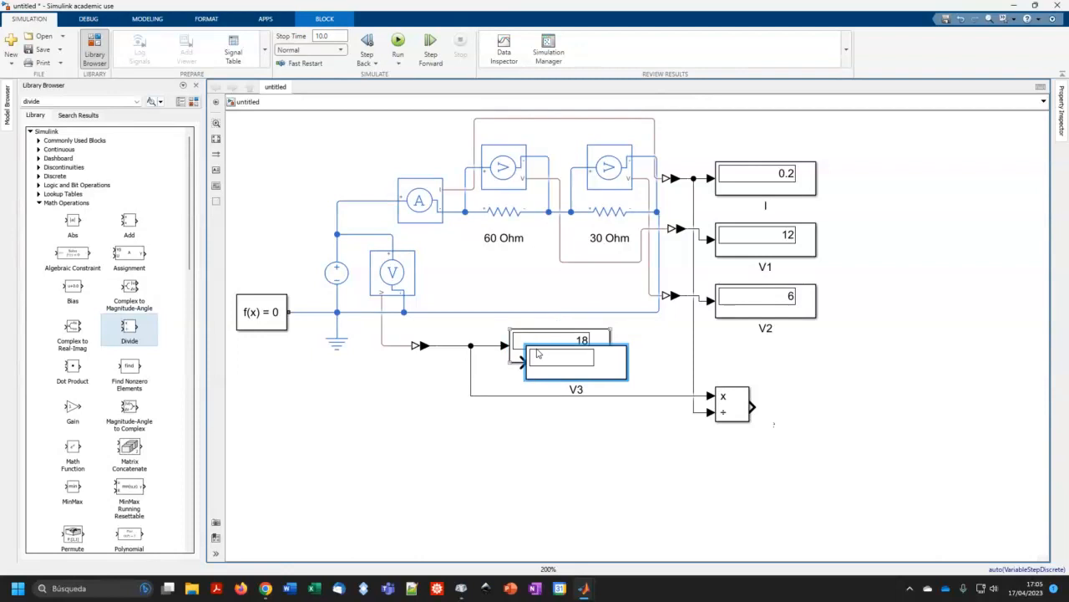
{"action": "left_click_drag", "start_coordinate": [563, 366], "coordinate": [838, 406]}
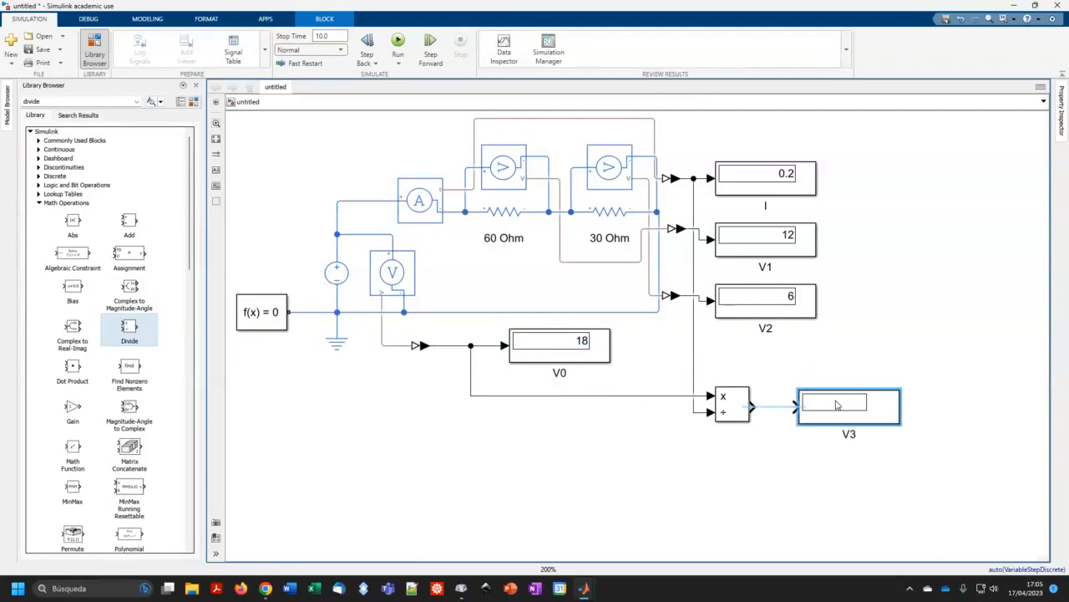
{"action": "left_click", "coordinate": [755, 407]}
Step: Rename the display on the Divide output to Req and run the simulation
{"action": "double_click", "coordinate": [851, 432]}
{"action": "type", "text": "Req"}
{"action": "left_click", "coordinate": [815, 476]}
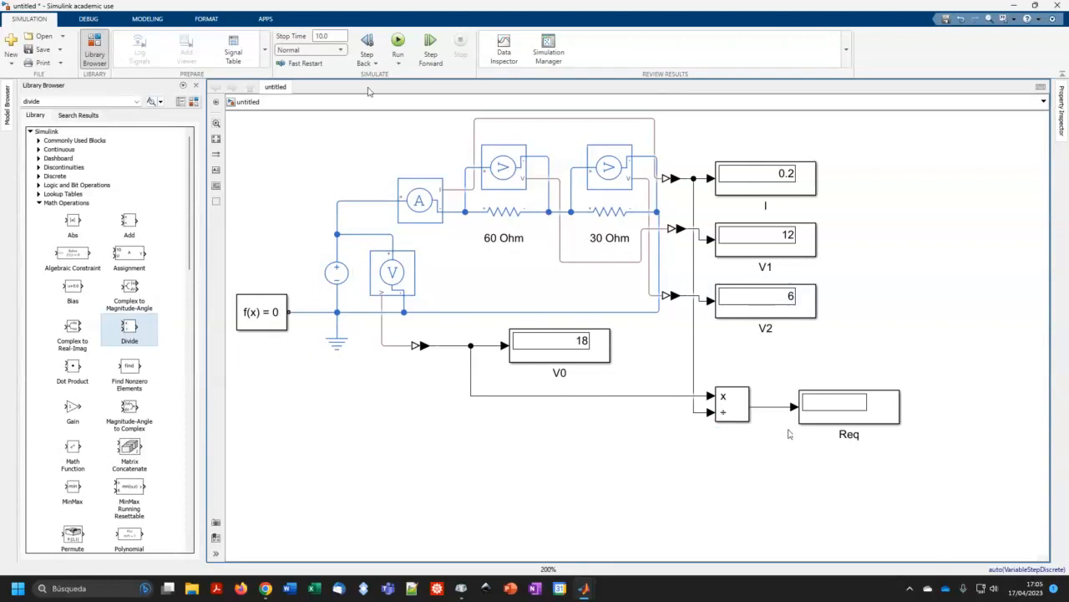
{"action": "left_click", "coordinate": [393, 45]}
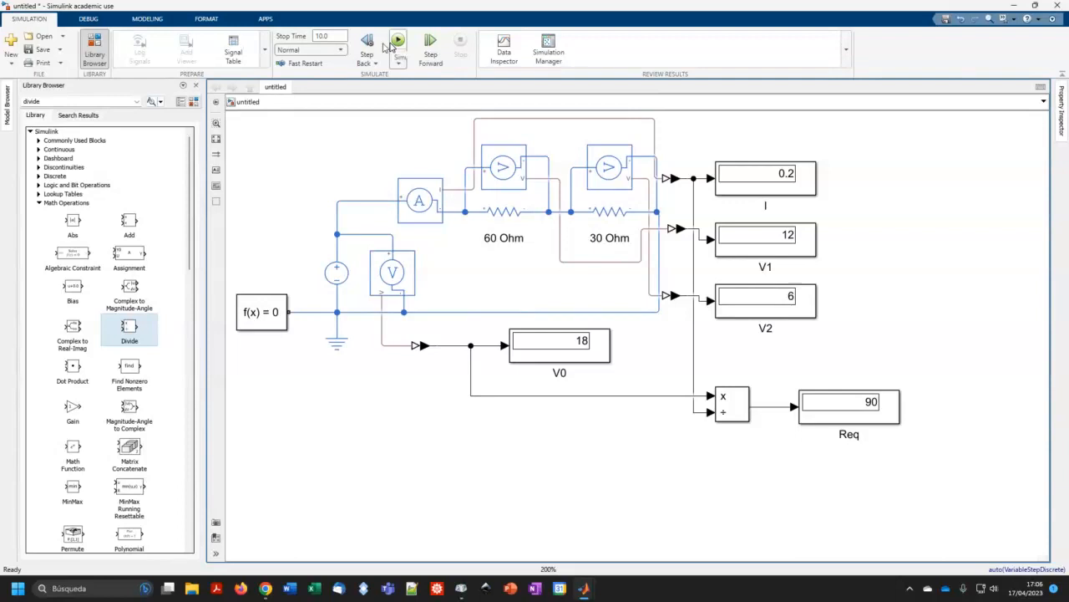
Step: Delete the wires linking the 60 Ohm resistor to its voltage sensor, the current sensor and the 30 Ohm resistor
{"action": "left_click", "coordinate": [452, 215]}
{"action": "key", "text": "Delete"}
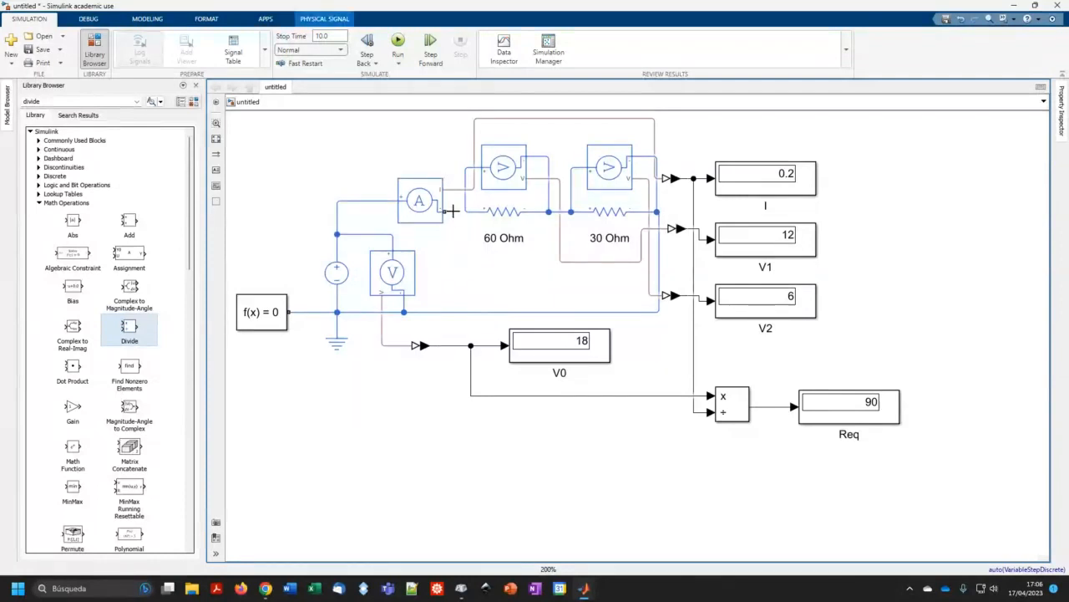
{"action": "left_click", "coordinate": [556, 213]}
{"action": "key", "text": "Delete"}
{"action": "left_click", "coordinate": [549, 167]}
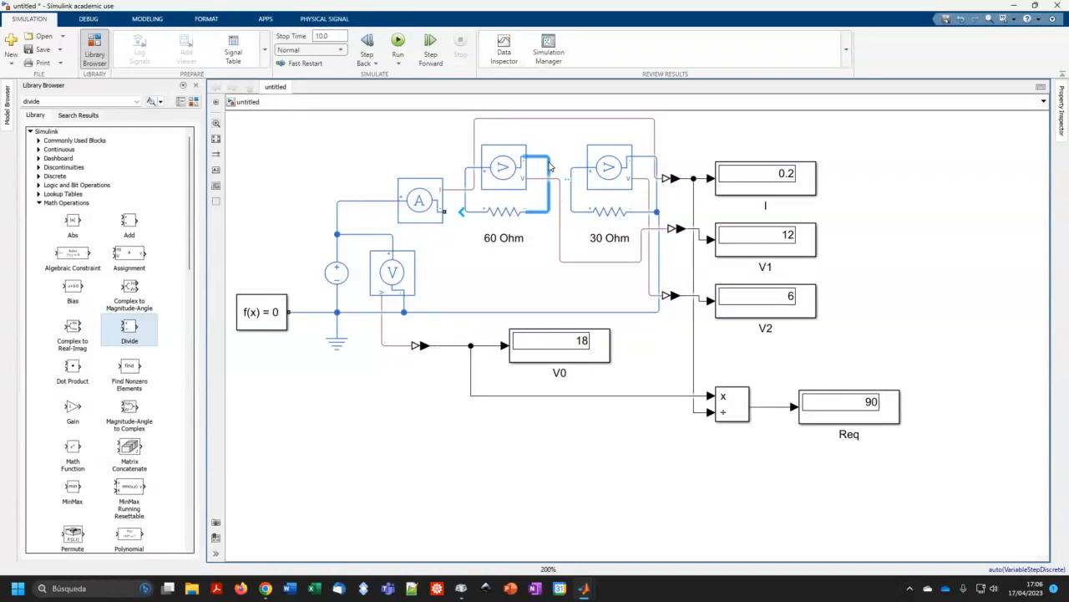
{"action": "key", "text": "Delete"}
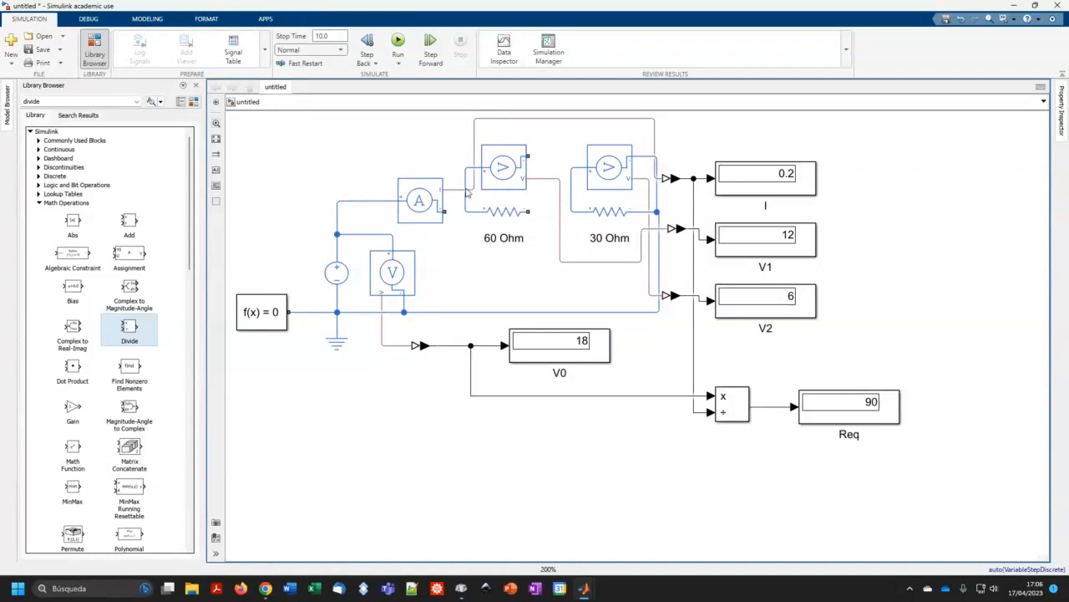
{"action": "left_click", "coordinate": [469, 191]}
{"action": "key", "text": "Delete"}
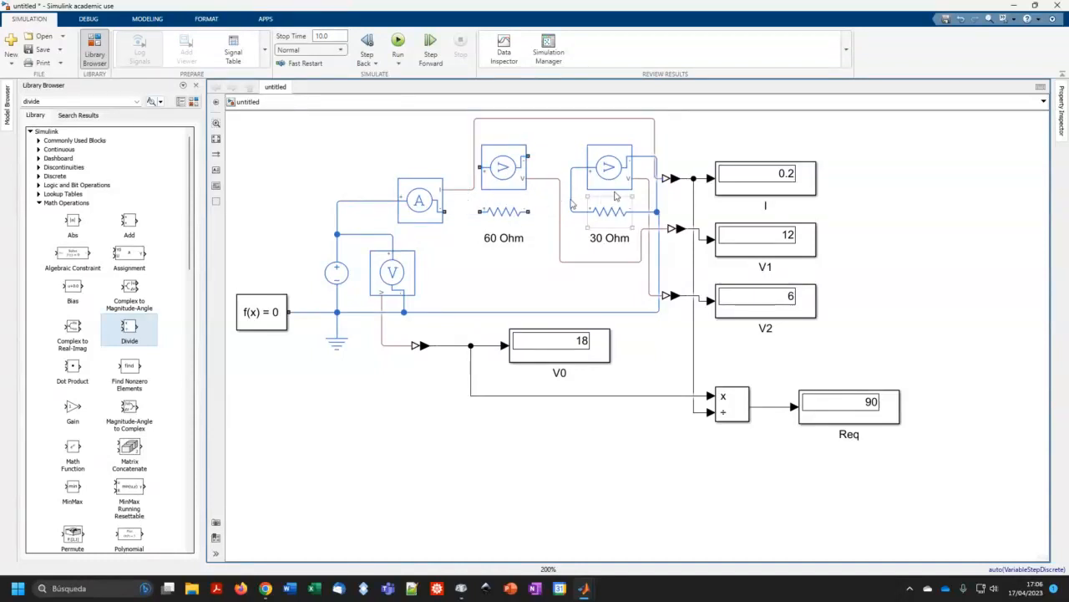
Step: Delete the wires between the 30 Ohm resistor and its voltage sensor, and the resistor's return line to the ground node
{"action": "left_click", "coordinate": [572, 204]}
{"action": "key", "text": "Delete"}
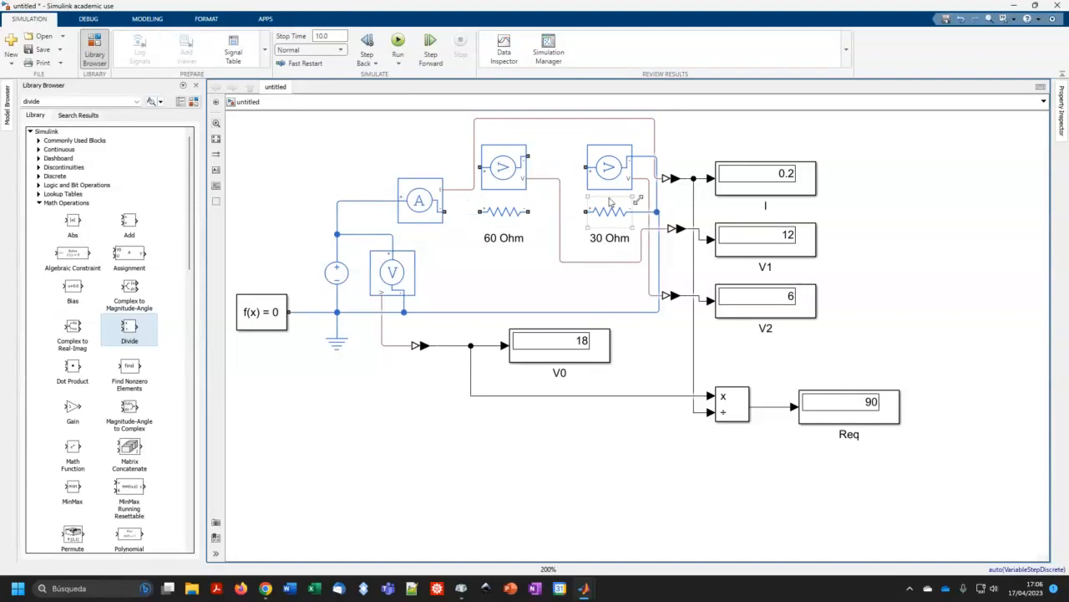
{"action": "left_click", "coordinate": [658, 204]}
{"action": "key", "text": "Delete"}
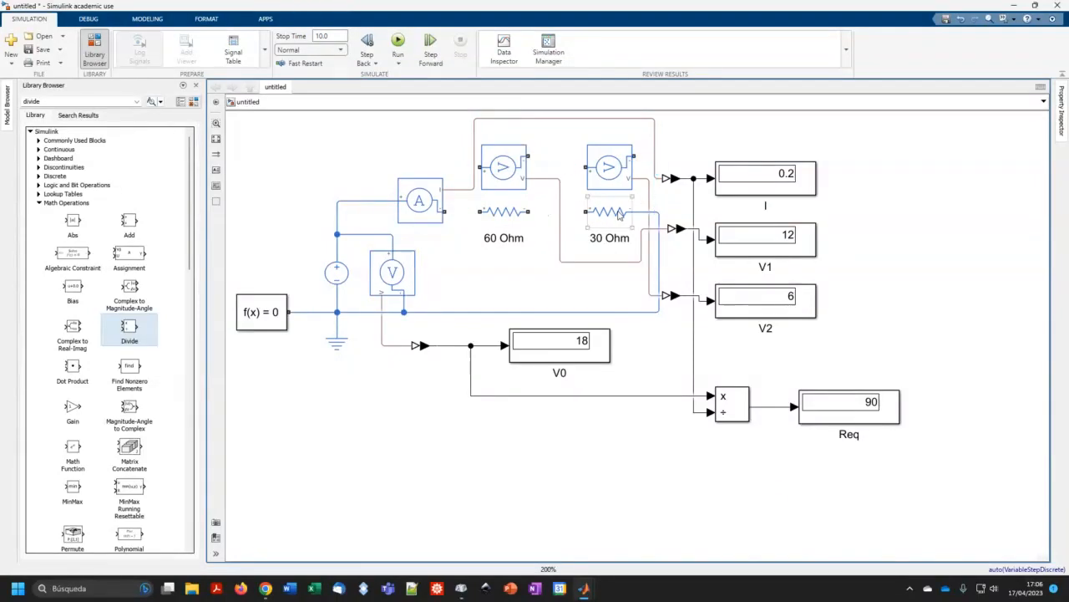
{"action": "left_click", "coordinate": [647, 214]}
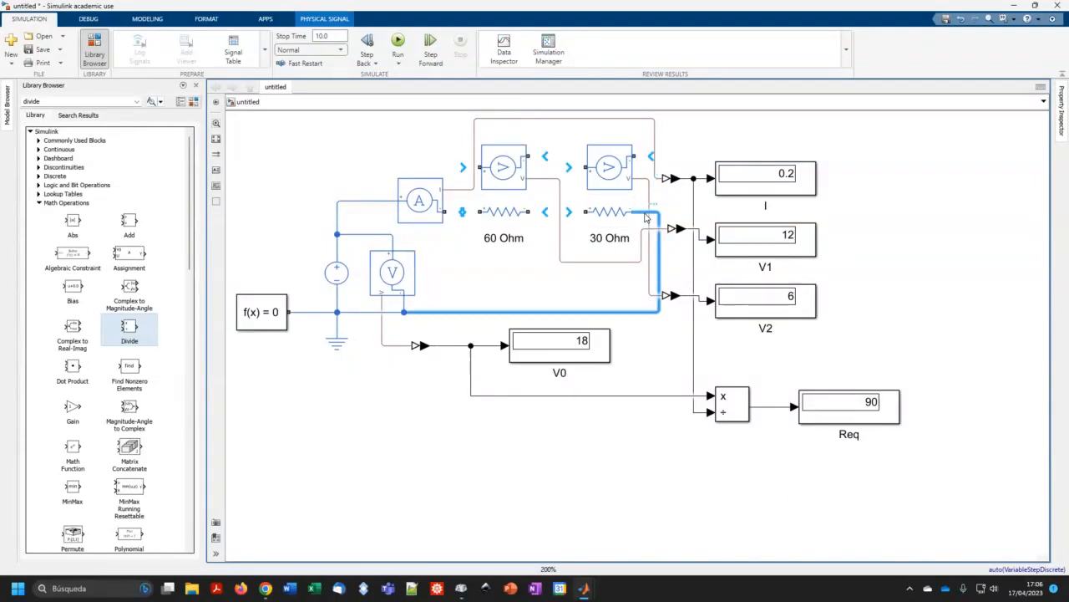
{"action": "key", "text": "Delete"}
Step: Place the 30 Ohm resistor directly beneath the 60 Ohm resistor, align both, and move the current sensor closer to the source
{"action": "left_click_drag", "start_coordinate": [608, 218], "coordinate": [516, 290]}
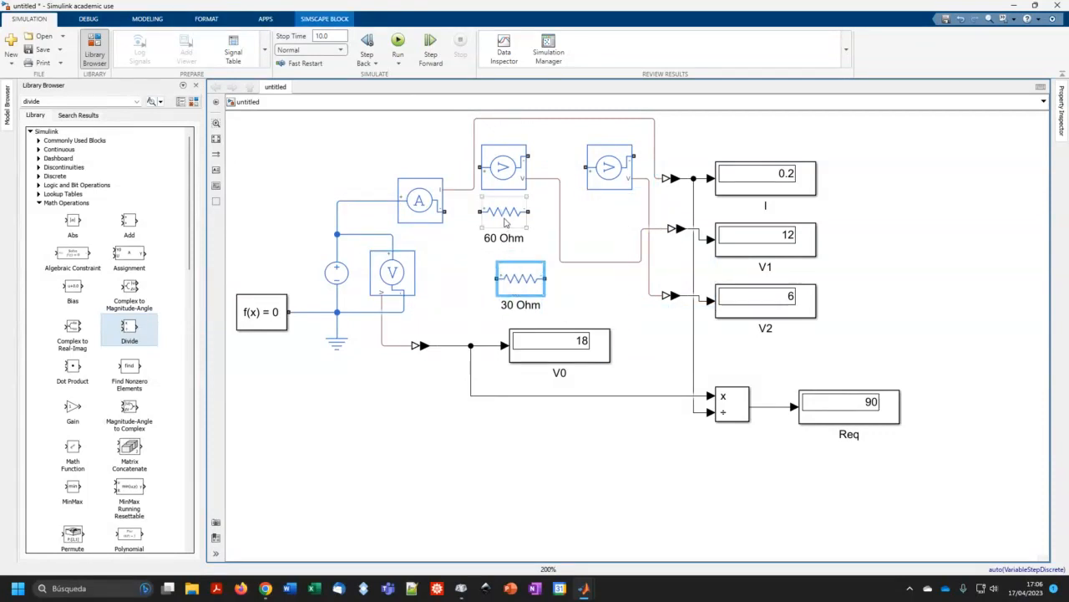
{"action": "left_click_drag", "start_coordinate": [504, 219], "coordinate": [520, 219]}
{"action": "left_click_drag", "start_coordinate": [426, 215], "coordinate": [402, 215]}
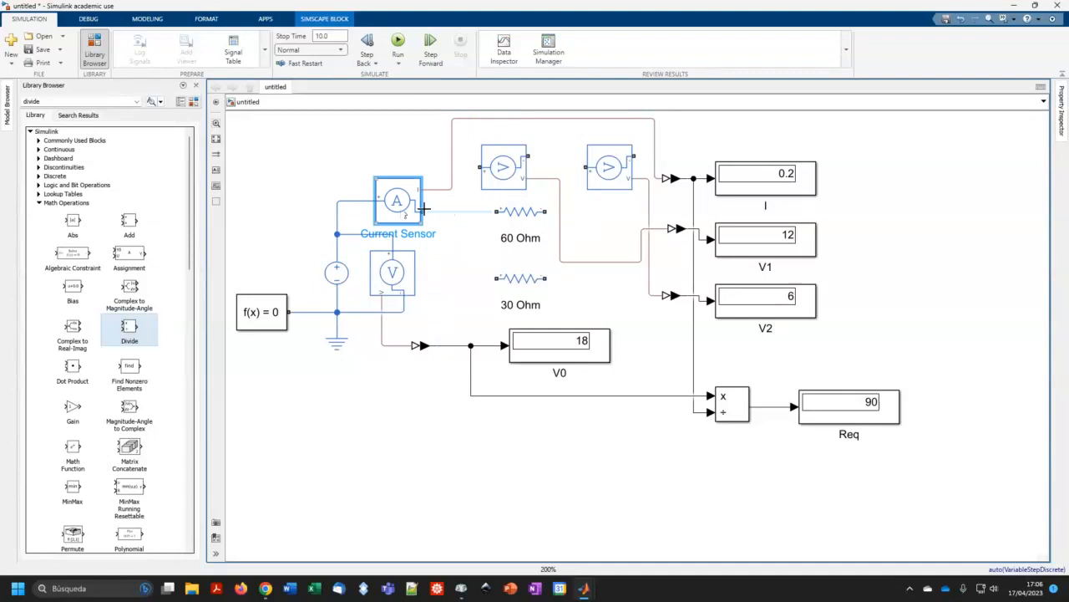
{"action": "left_click", "coordinate": [424, 210]}
Step: Delete the two voltage sensors that measured the 60 and 30 Ohm resistors
{"action": "left_click", "coordinate": [494, 168]}
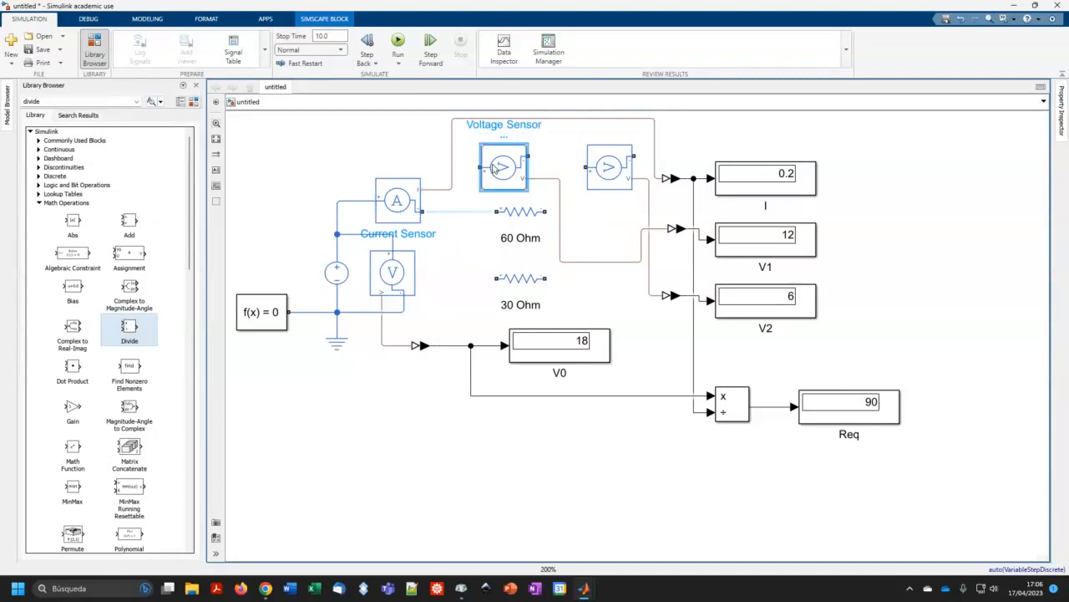
{"action": "key", "text": "Delete"}
{"action": "left_click", "coordinate": [609, 167]}
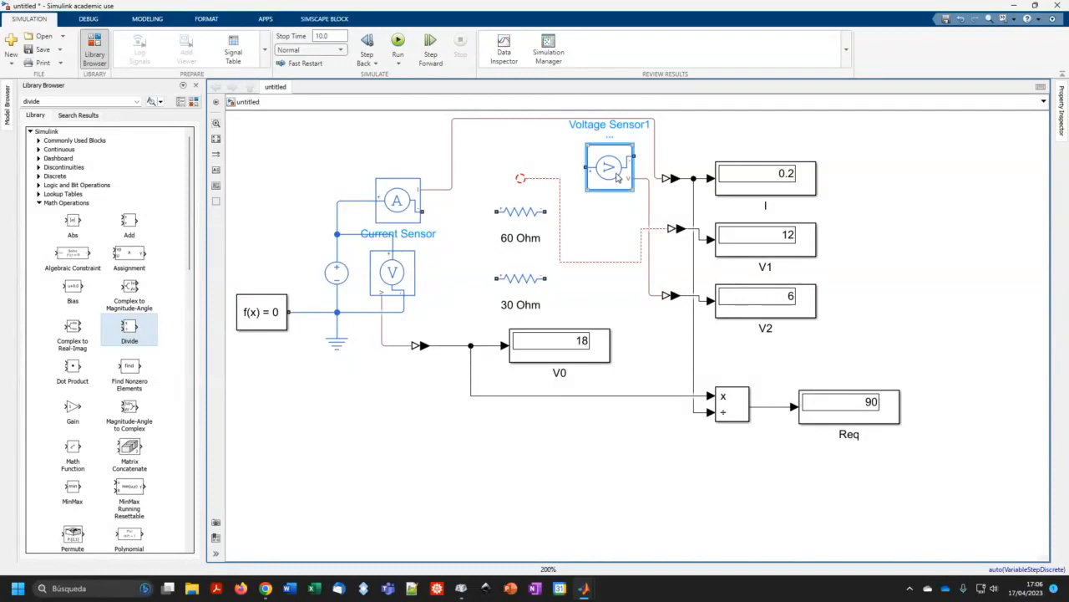
{"action": "key", "text": "Delete"}
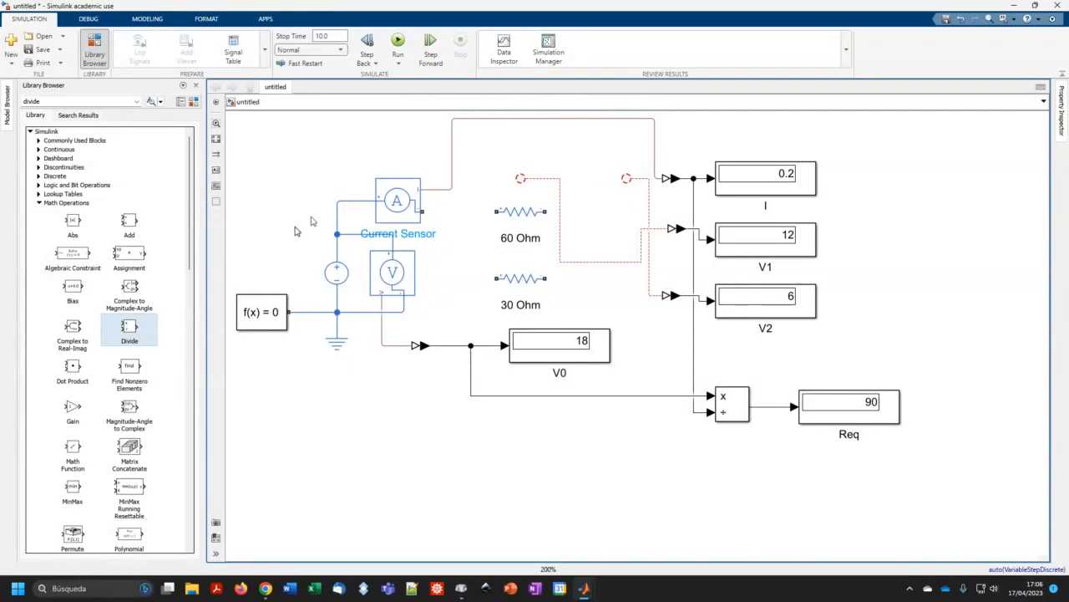
Step: Duplicate the current sensor twice and place one copy directly after the 60 Ohm resistor and the other after the 30 Ohm resistor
{"action": "left_click", "coordinate": [410, 202]}
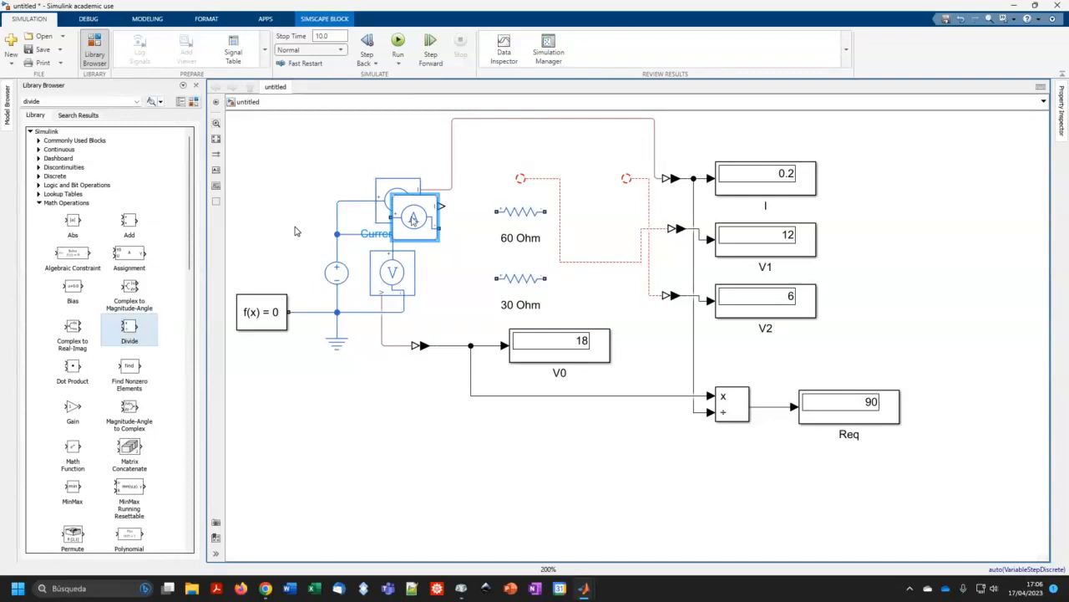
{"action": "left_click_drag", "start_coordinate": [412, 203], "coordinate": [601, 216]}
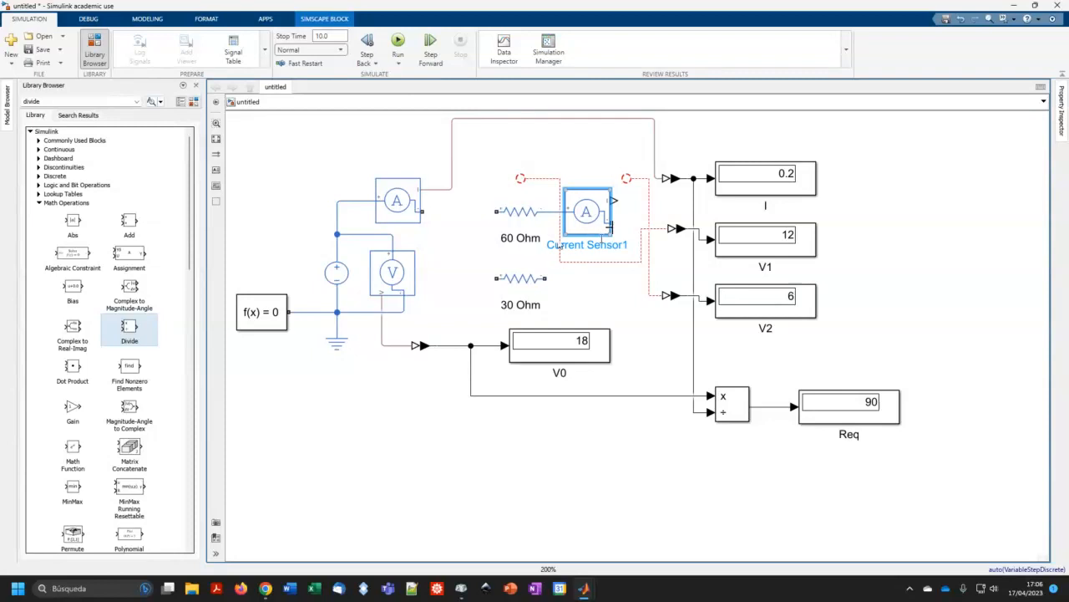
{"action": "key", "text": "ctrl+v"}
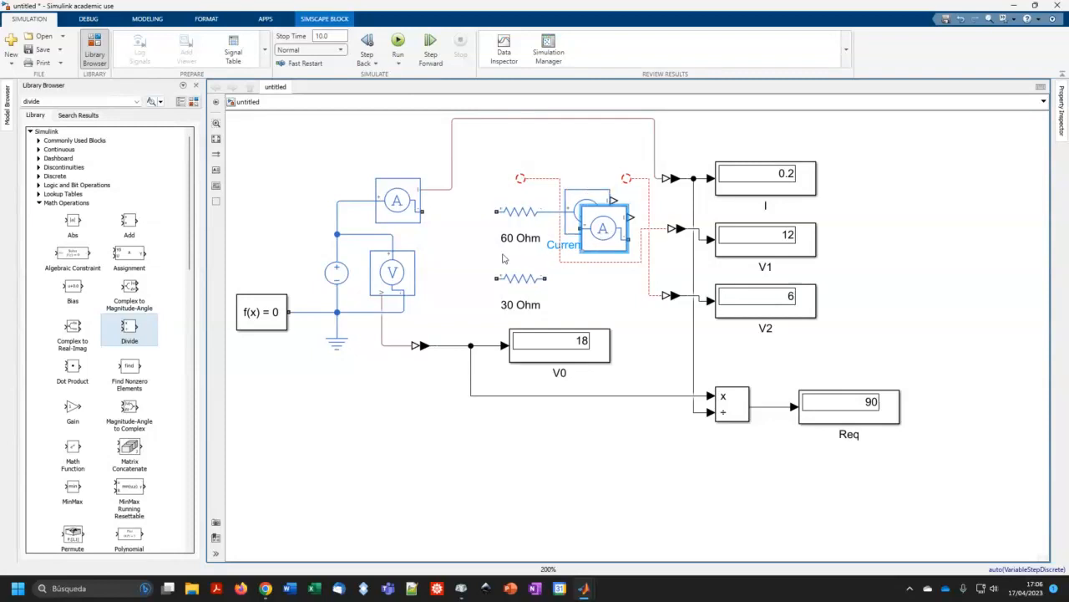
{"action": "left_click_drag", "start_coordinate": [612, 233], "coordinate": [568, 278]}
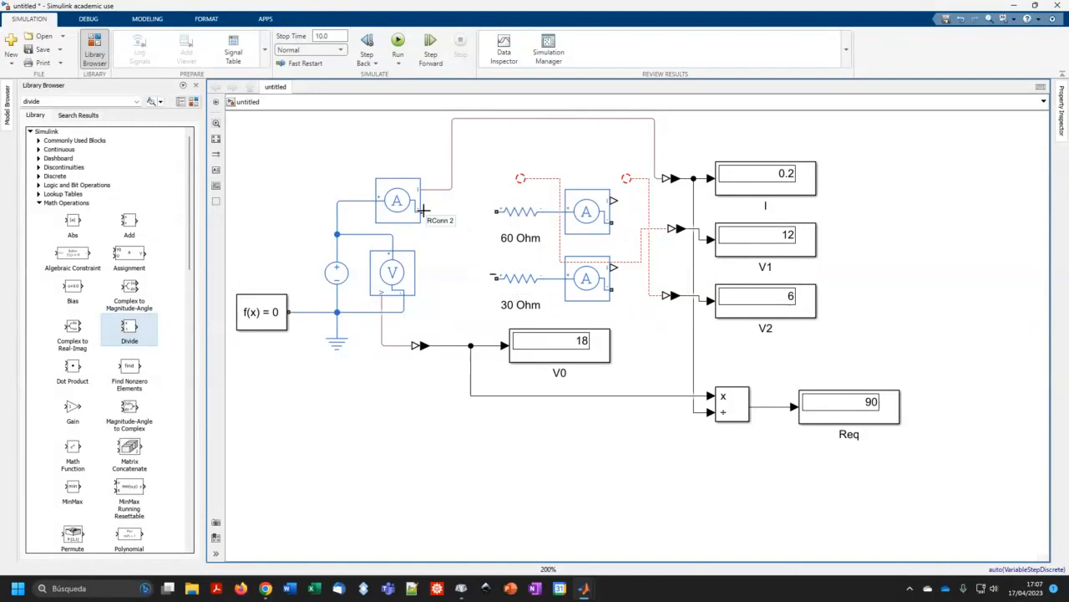
Step: Wire the two resistor branches in parallel between the main current sensor's output and the return line to the ground node
{"action": "mouse_move", "coordinate": [423, 211]}
{"action": "left_mouse_down"}
{"action": "mouse_move", "coordinate": [499, 211]}
{"action": "mouse_move", "coordinate": [474, 214]}
{"action": "mouse_move", "coordinate": [472, 225]}
{"action": "mouse_move", "coordinate": [495, 278]}
{"action": "left_mouse_up"}
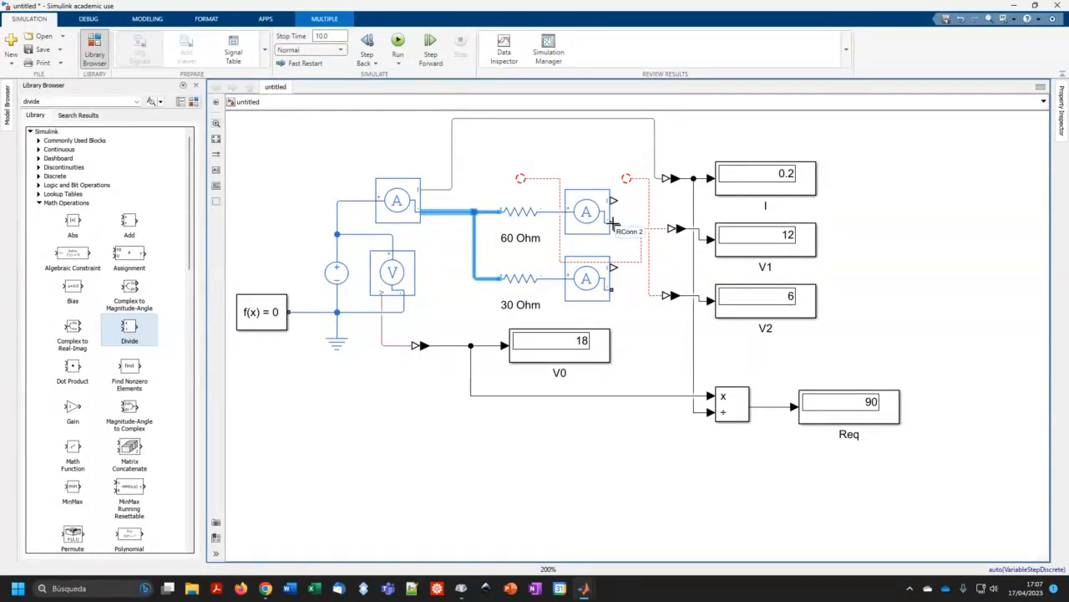
{"action": "left_click_drag", "start_coordinate": [612, 290], "coordinate": [405, 312]}
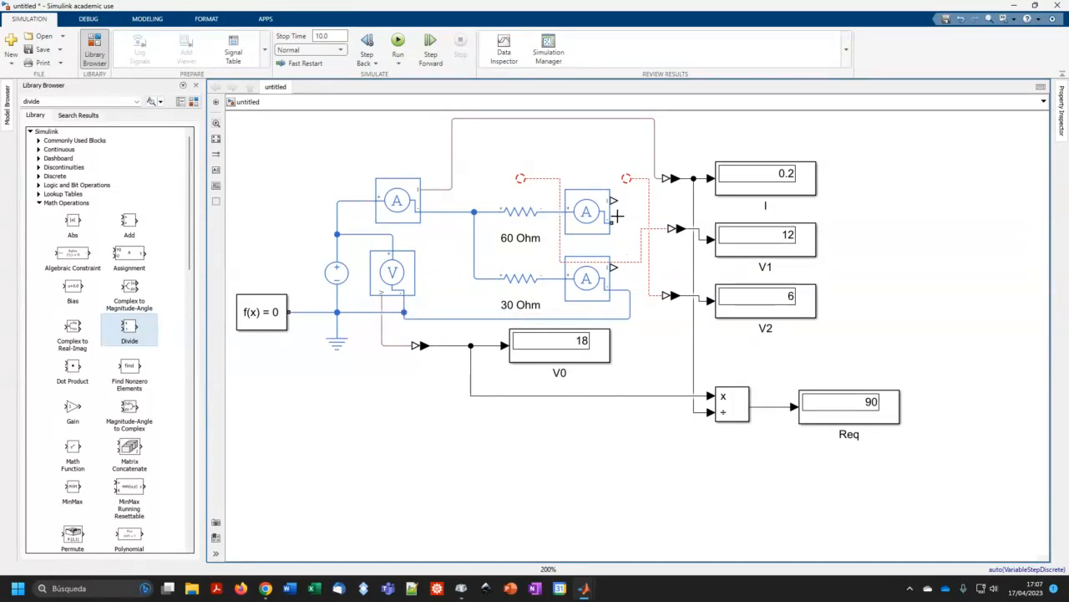
{"action": "mouse_move", "coordinate": [611, 225]}
{"action": "left_mouse_down"}
{"action": "mouse_move", "coordinate": [623, 230]}
{"action": "mouse_move", "coordinate": [630, 289]}
{"action": "left_mouse_up"}
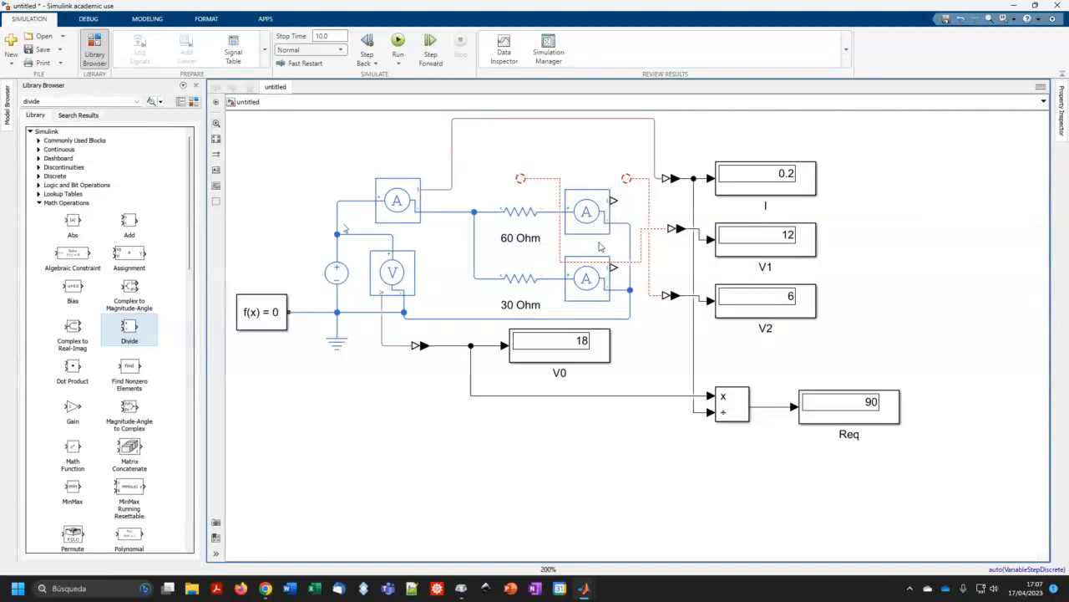
Step: Connect V1's loose signal line to the 30 Ohm branch's current sensor and V2's to the 60 Ohm branch's sensor
{"action": "left_click_drag", "start_coordinate": [520, 178], "coordinate": [614, 267]}
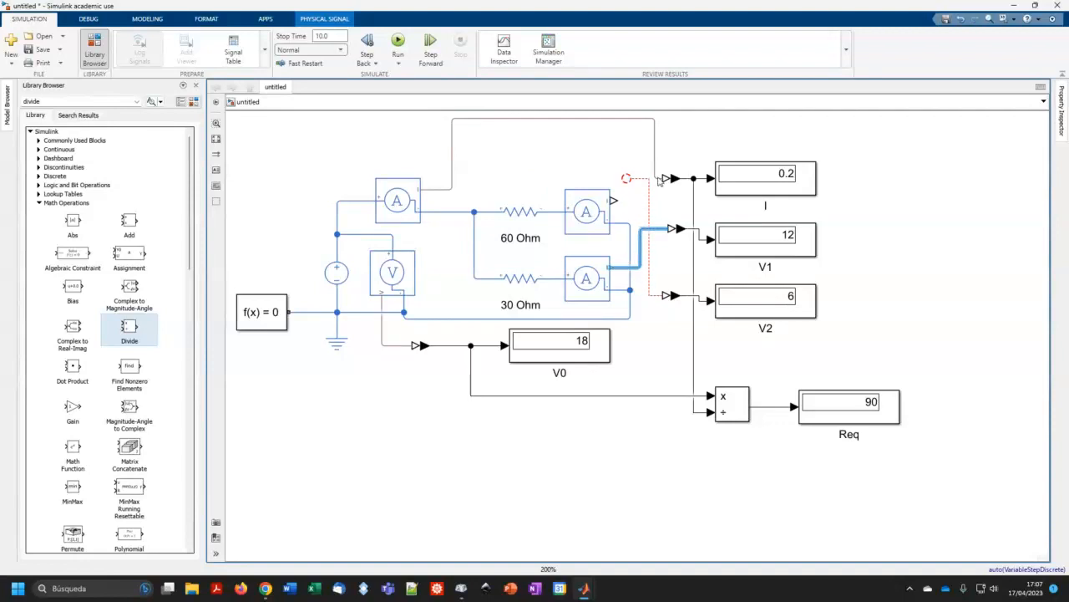
{"action": "left_click_drag", "start_coordinate": [627, 177], "coordinate": [618, 209]}
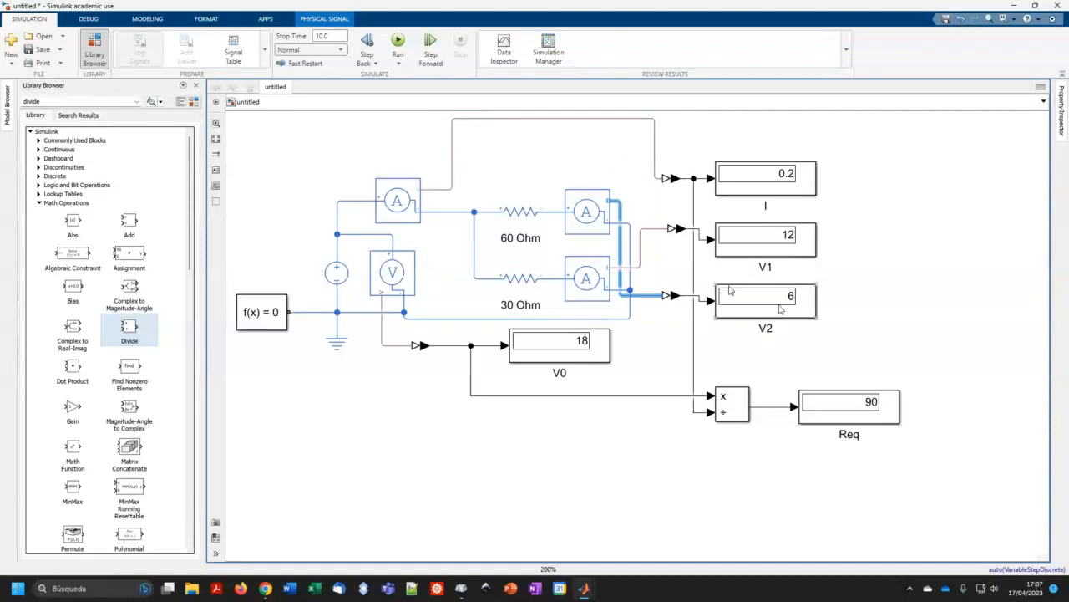
Step: Swap the V1 and V2 displays and their converters so V2 sits above V1, and line each display up with its converter
{"action": "left_click_drag", "start_coordinate": [775, 306], "coordinate": [885, 244]}
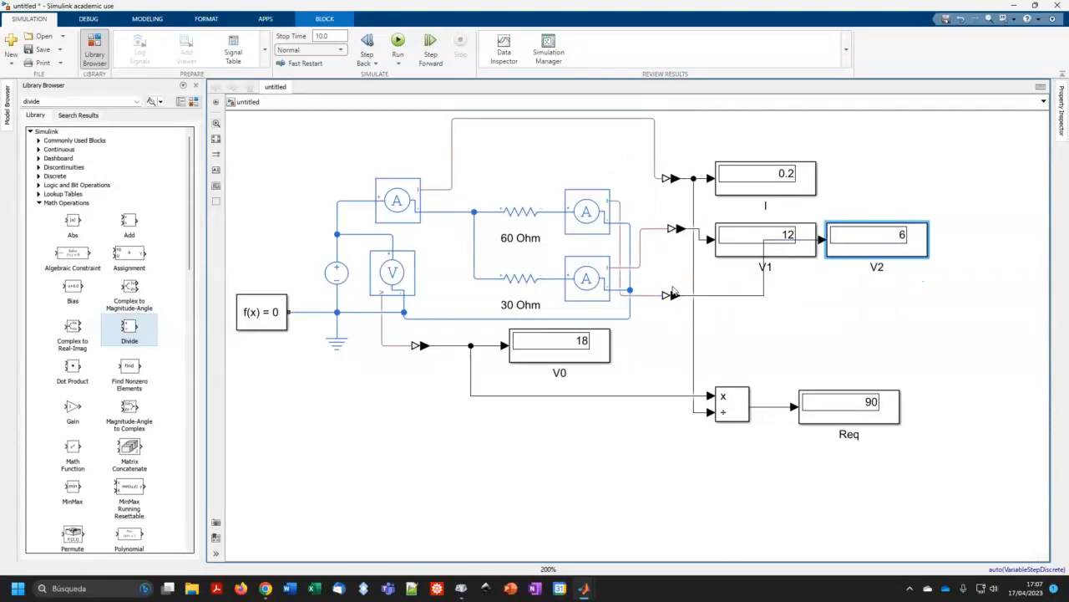
{"action": "left_click_drag", "start_coordinate": [670, 296], "coordinate": [680, 290]}
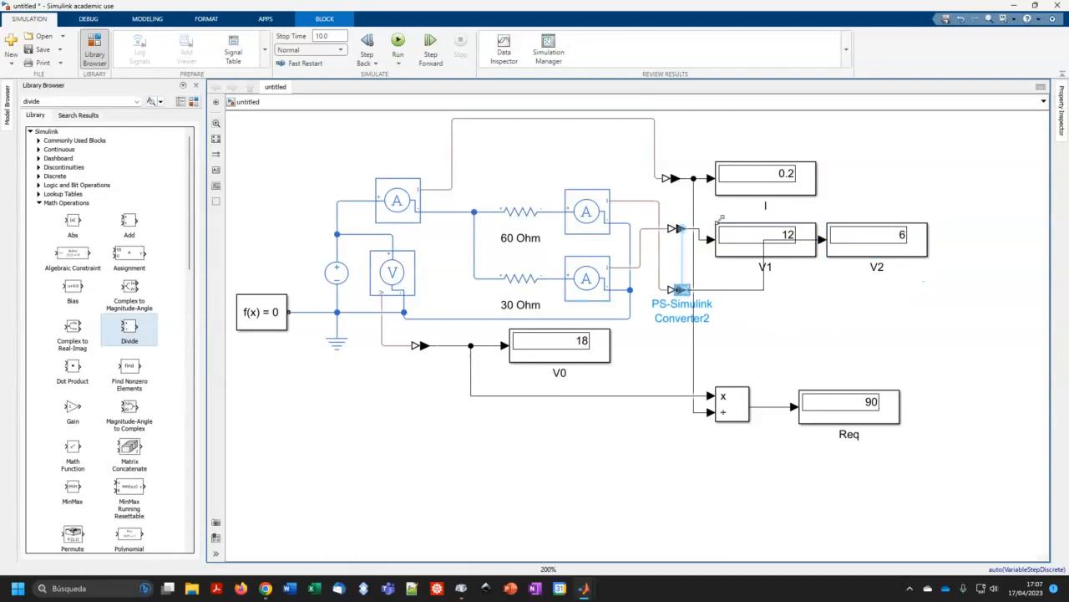
{"action": "left_click_drag", "start_coordinate": [755, 235], "coordinate": [757, 305]}
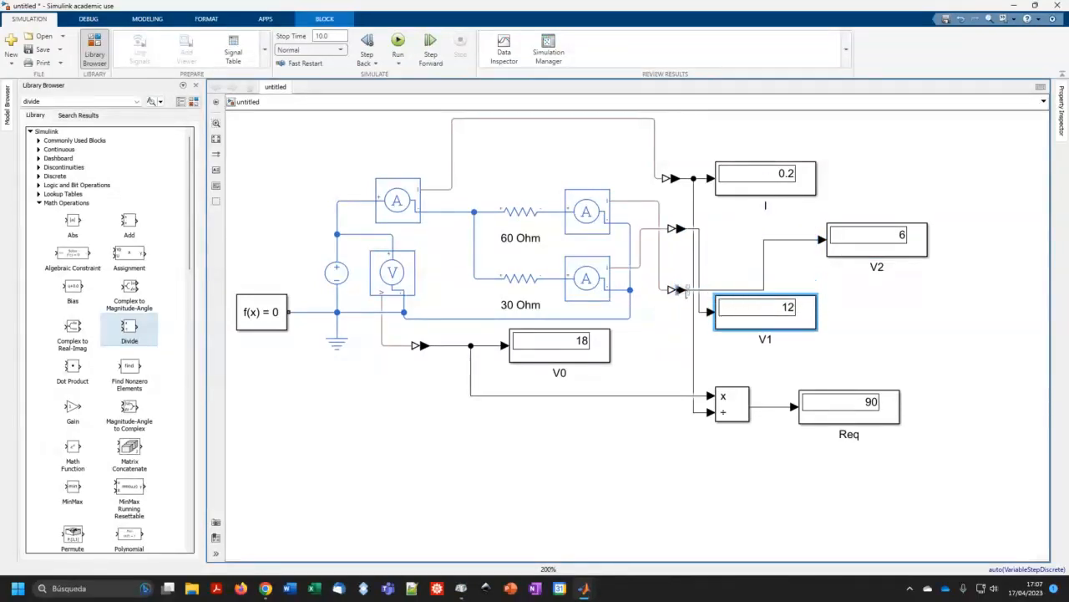
{"action": "left_click_drag", "start_coordinate": [683, 291], "coordinate": [679, 235]}
{"action": "left_click_drag", "start_coordinate": [683, 291], "coordinate": [678, 283]}
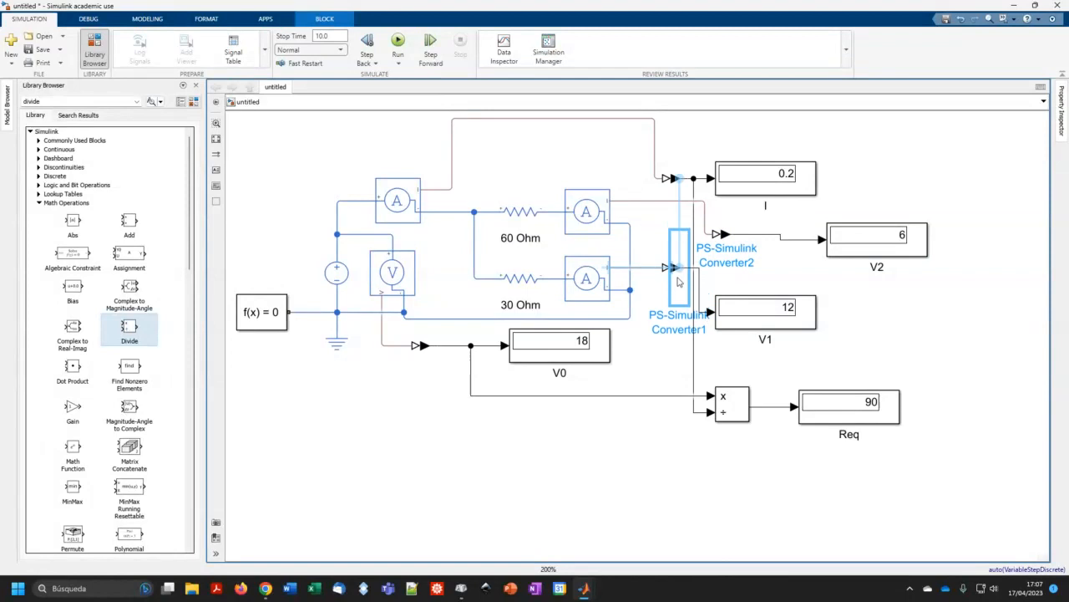
{"action": "left_click_drag", "start_coordinate": [688, 231], "coordinate": [691, 285]}
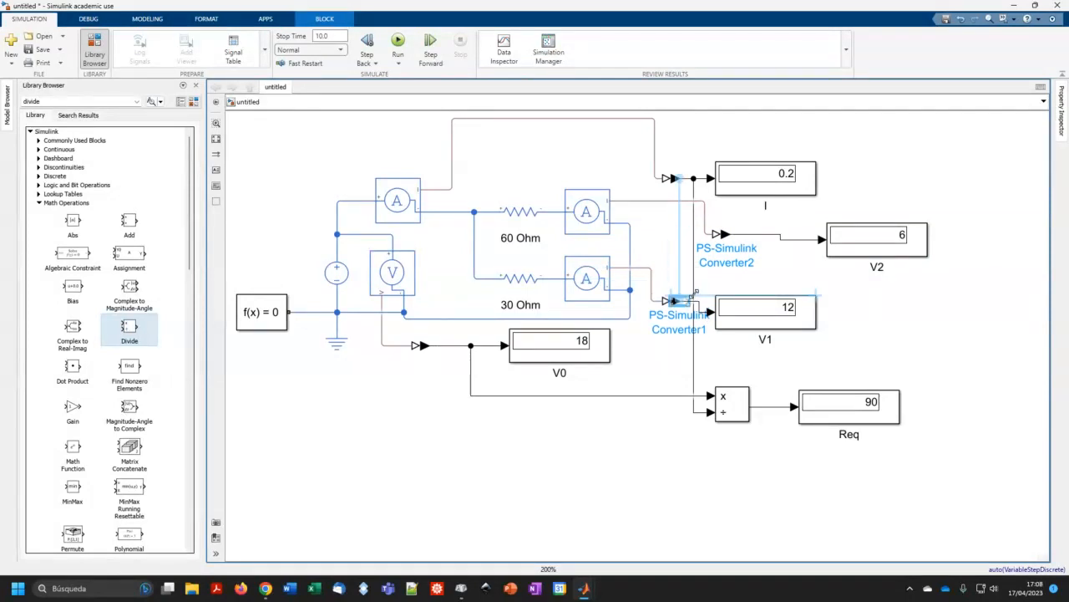
{"action": "left_click_drag", "start_coordinate": [772, 317], "coordinate": [773, 301]}
{"action": "left_click_drag", "start_coordinate": [843, 244], "coordinate": [835, 238]}
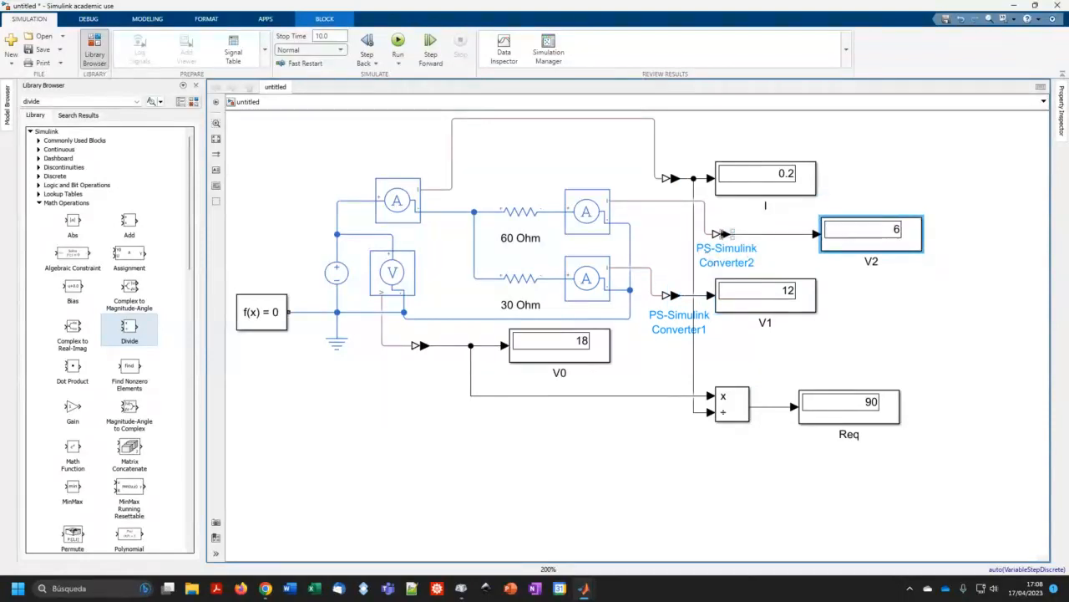
Step: Rename the V2 display as I1 and the V1 display as I2, and run the simulation
{"action": "double_click", "coordinate": [871, 261]}
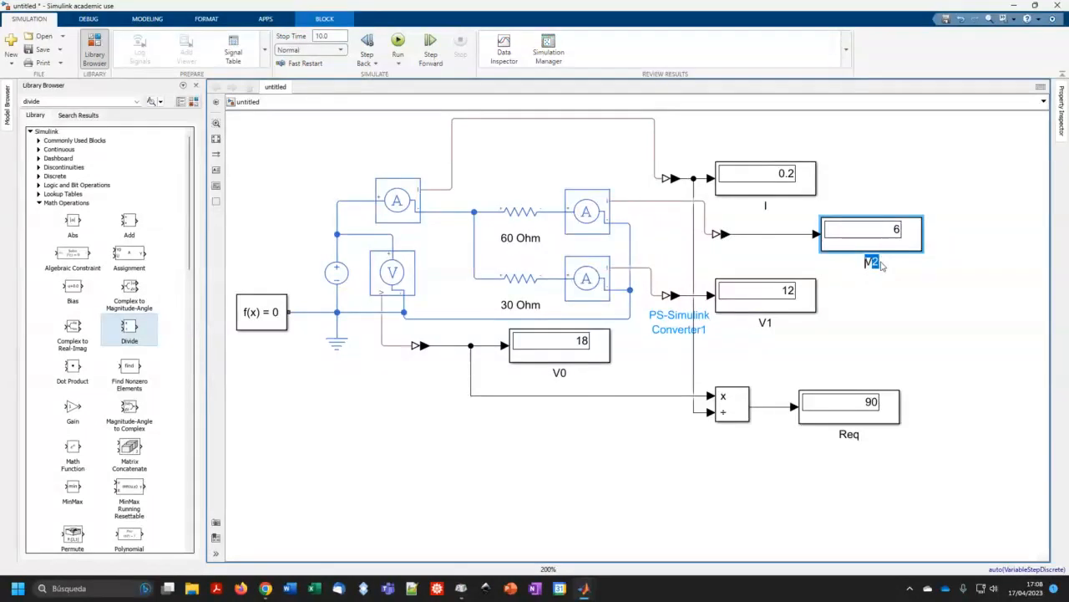
{"action": "type", "text": "I1"}
{"action": "double_click", "coordinate": [765, 323]}
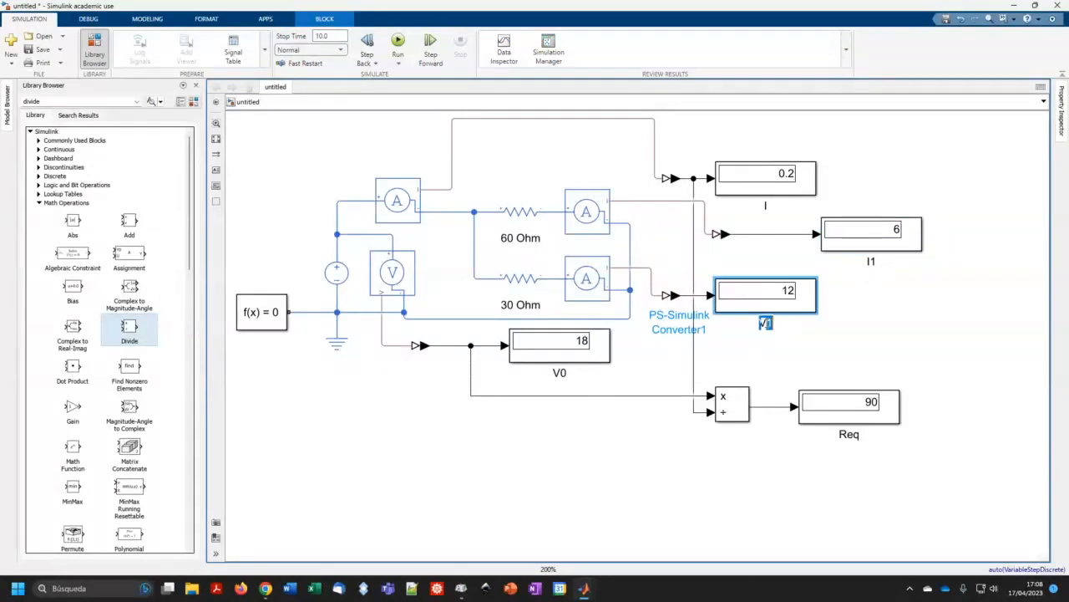
{"action": "type", "text": "I2"}
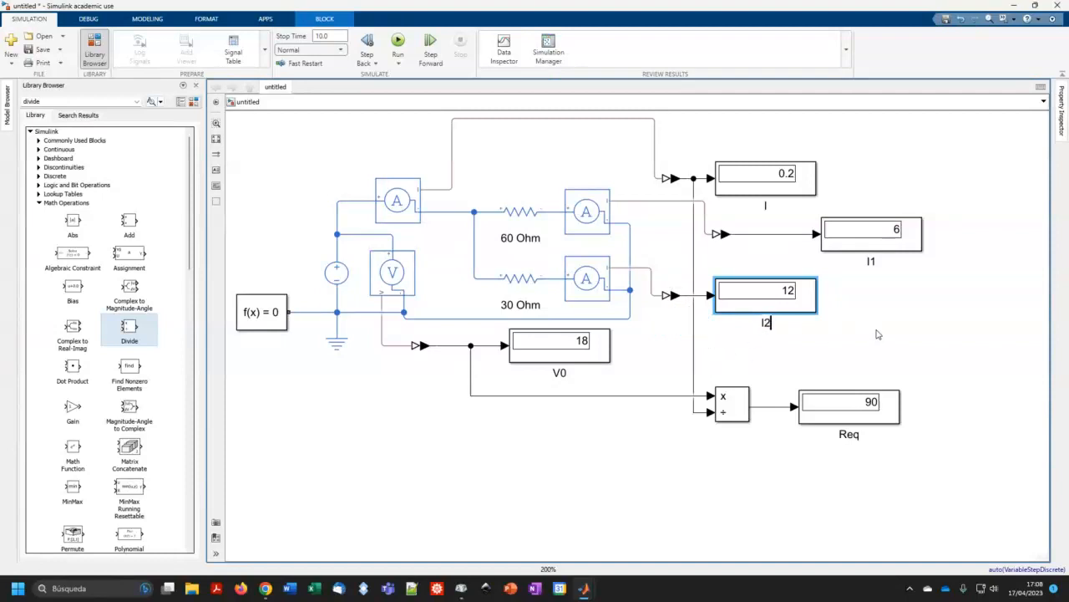
{"action": "left_click", "coordinate": [928, 343]}
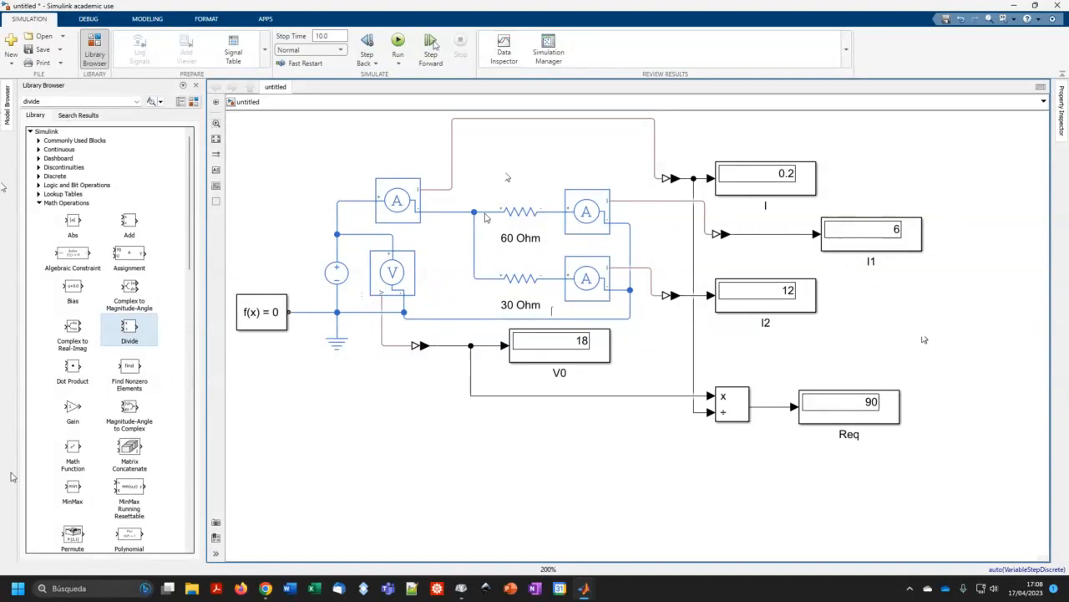
{"action": "left_click", "coordinate": [399, 43]}
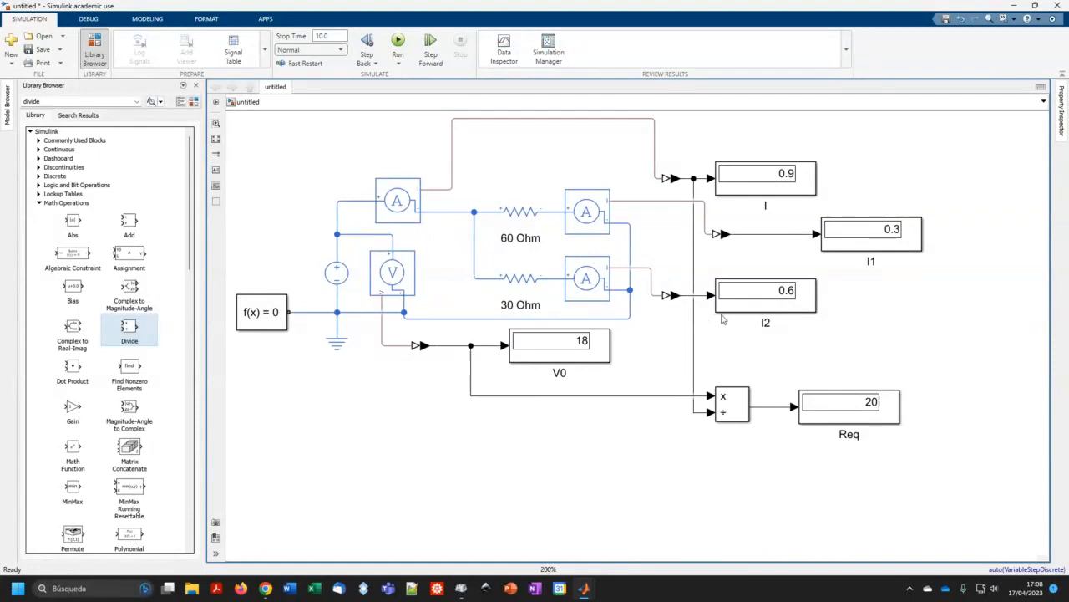
Step: Align the I, I1 and I2 displays in one vertical column clear of the converters
{"action": "left_click_drag", "start_coordinate": [781, 306], "coordinate": [816, 307]}
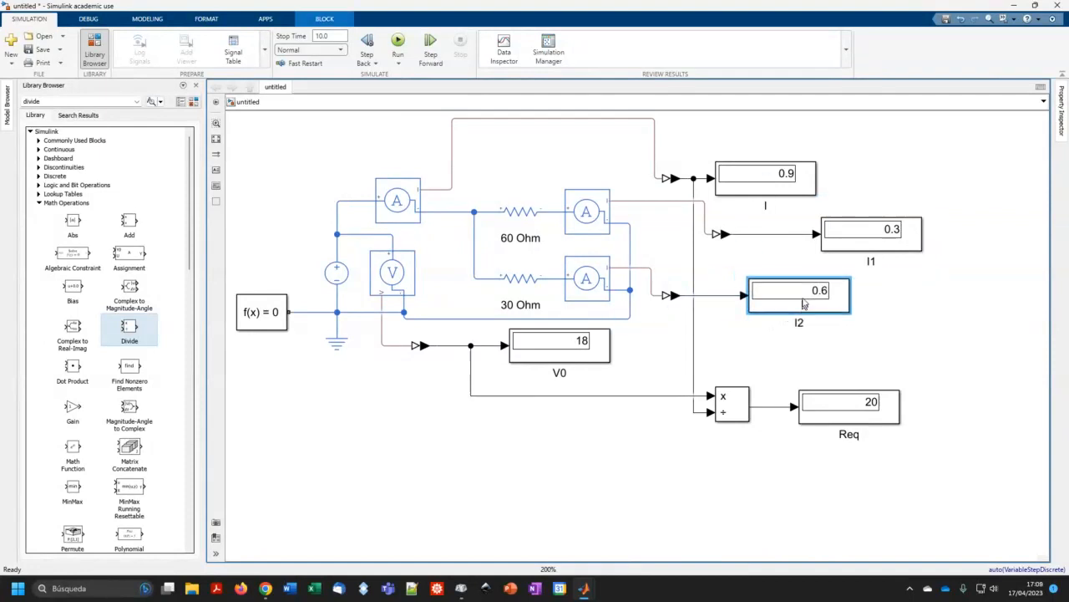
{"action": "left_click", "coordinate": [874, 237]}
{"action": "left_click_drag", "start_coordinate": [874, 238], "coordinate": [819, 238]}
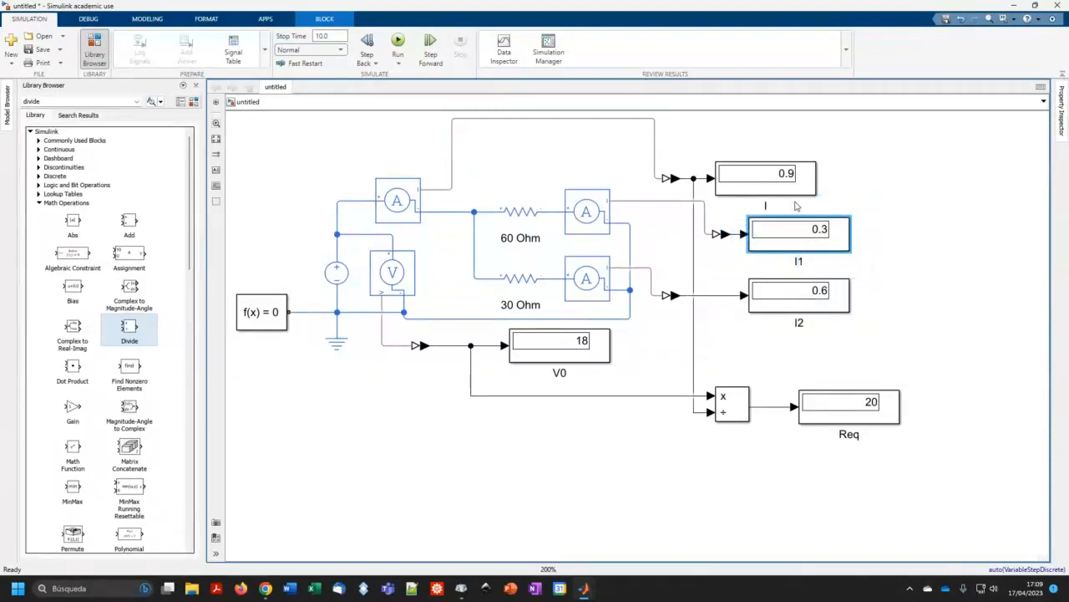
{"action": "left_click_drag", "start_coordinate": [781, 179], "coordinate": [803, 162]}
{"action": "left_click", "coordinate": [877, 262]}
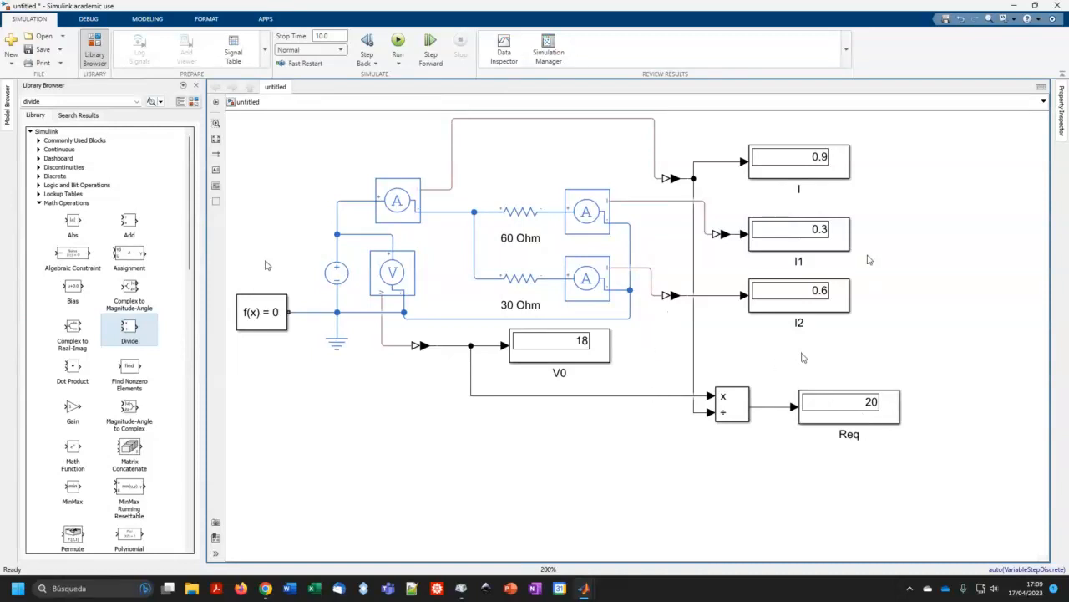
Step: Set the DC voltage source's constant voltage to 36 V and rerun the simulation
{"action": "left_click", "coordinate": [341, 273]}
{"action": "double_click", "coordinate": [341, 272]}
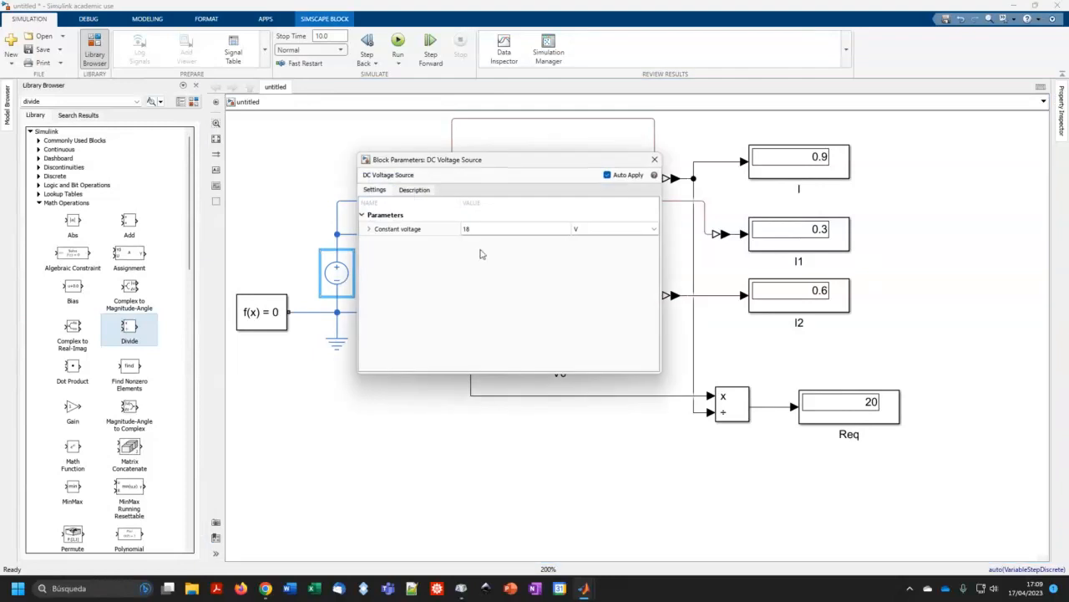
{"action": "left_click", "coordinate": [483, 231]}
{"action": "type", "text": "36"}
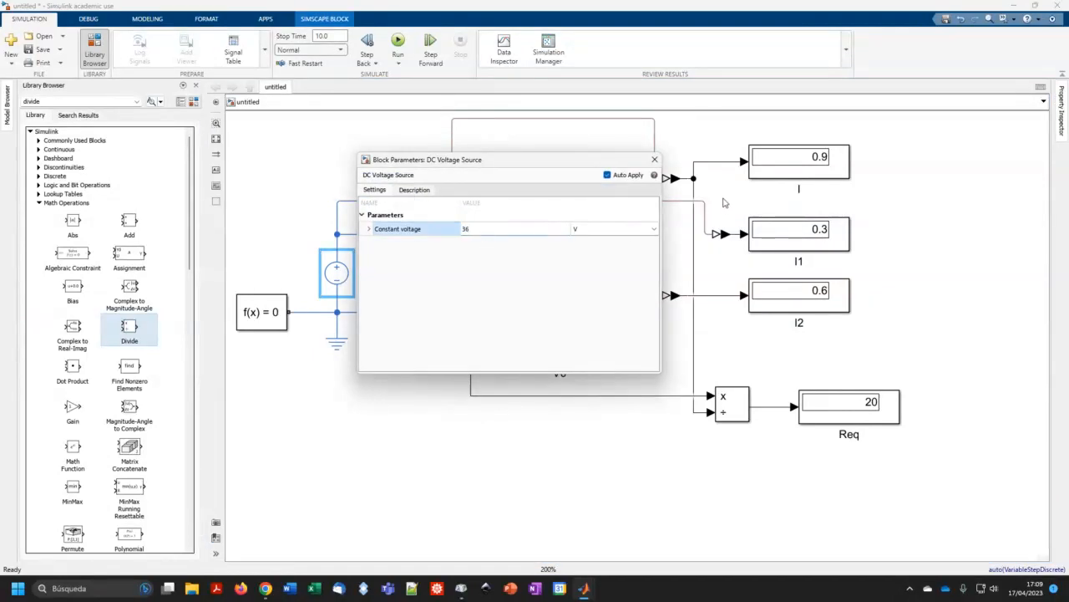
{"action": "left_click", "coordinate": [654, 159]}
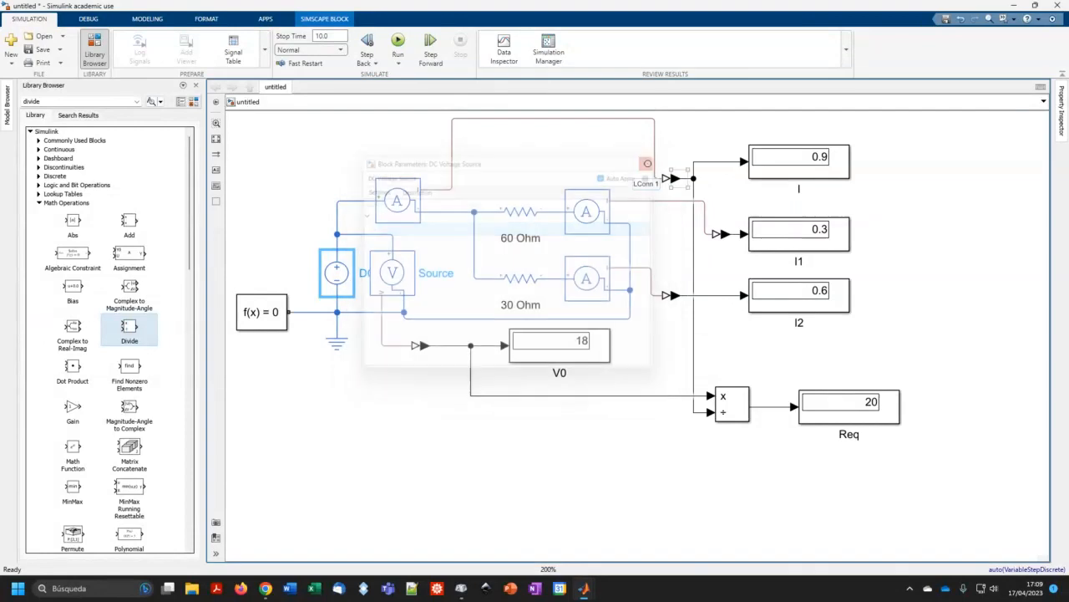
{"action": "left_click", "coordinate": [399, 44]}
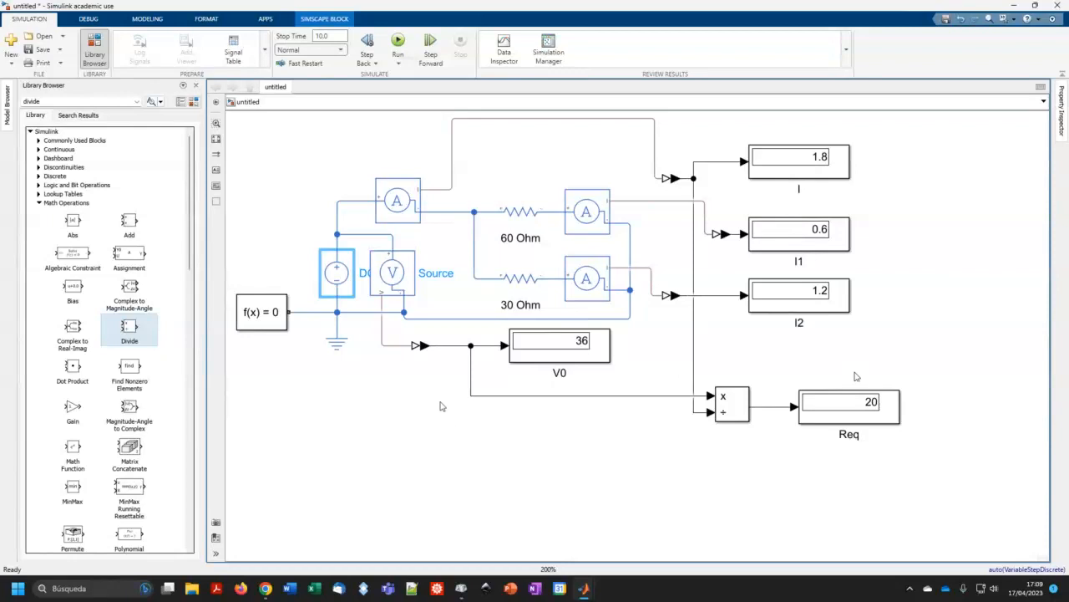
{"action": "left_click", "coordinate": [475, 447]}
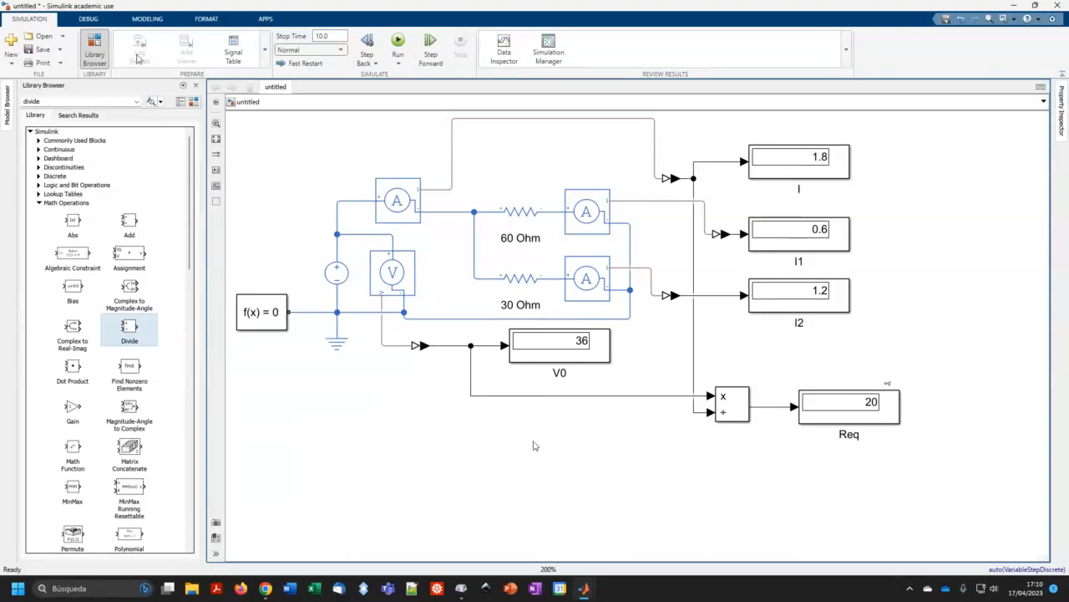
Step: Browse for an existing model in Documentos > Clases > f2_gioi > 22-23 > boletin > bol-05
{"action": "left_click", "coordinate": [63, 37]}
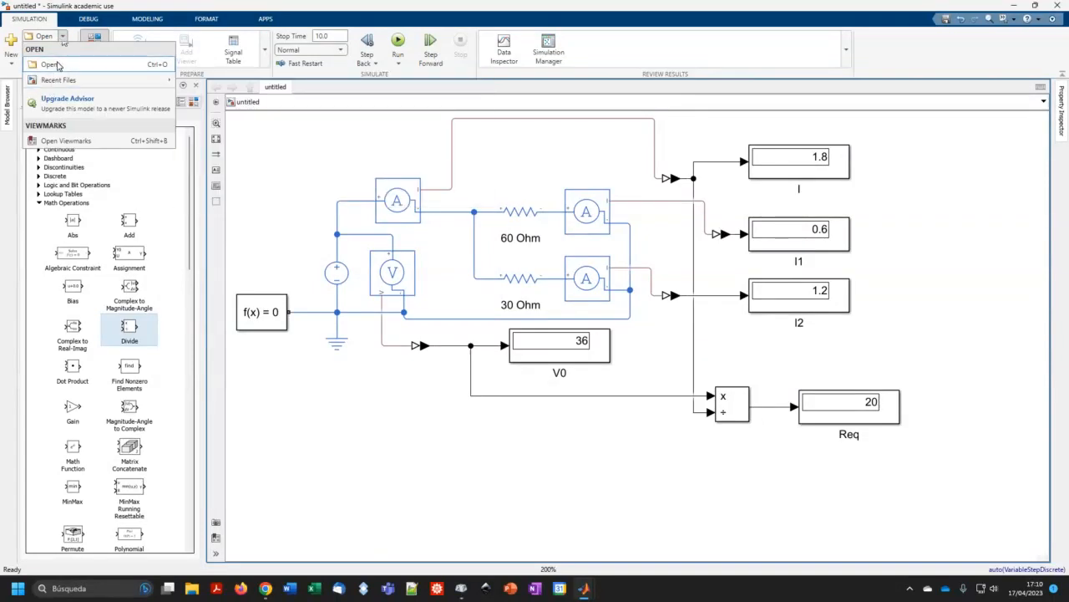
{"action": "left_click", "coordinate": [52, 64]}
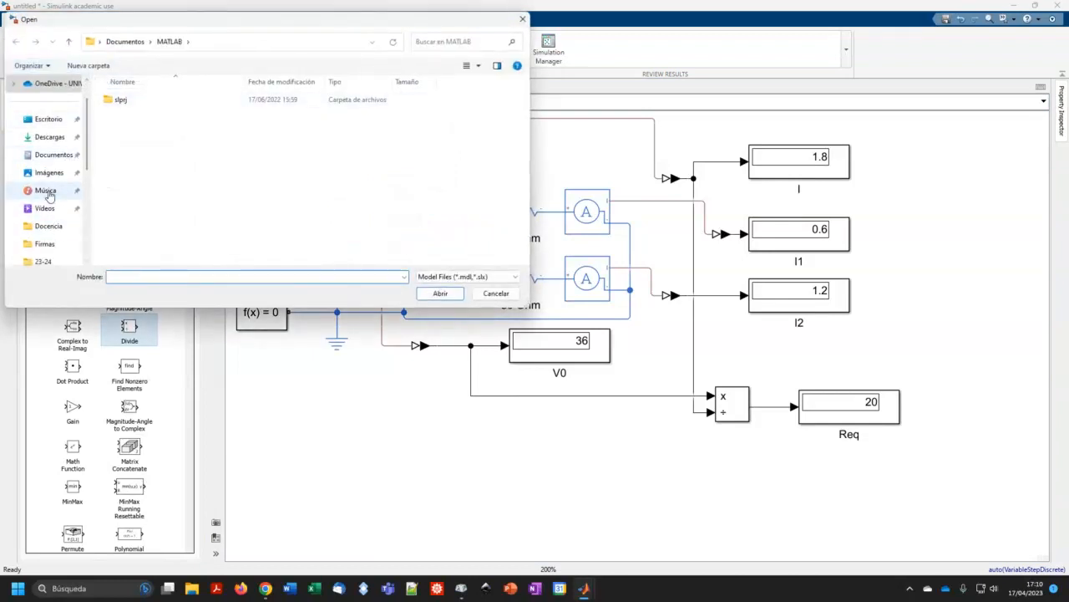
{"action": "scroll", "coordinate": [46, 200], "scroll_direction": "down", "scroll_amount": 1}
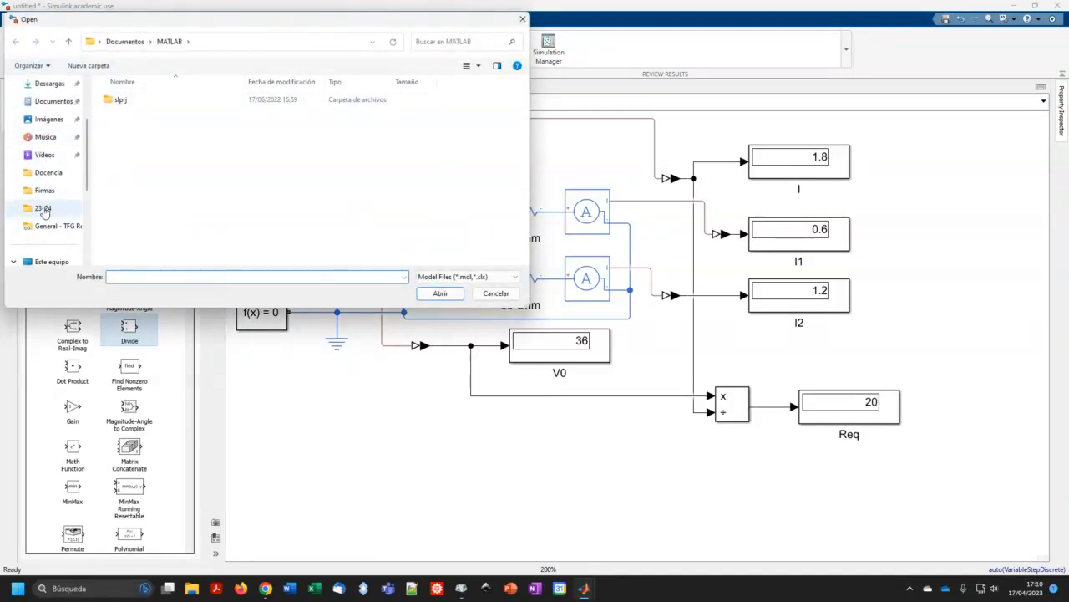
{"action": "scroll", "coordinate": [46, 197], "scroll_direction": "up", "scroll_amount": 2}
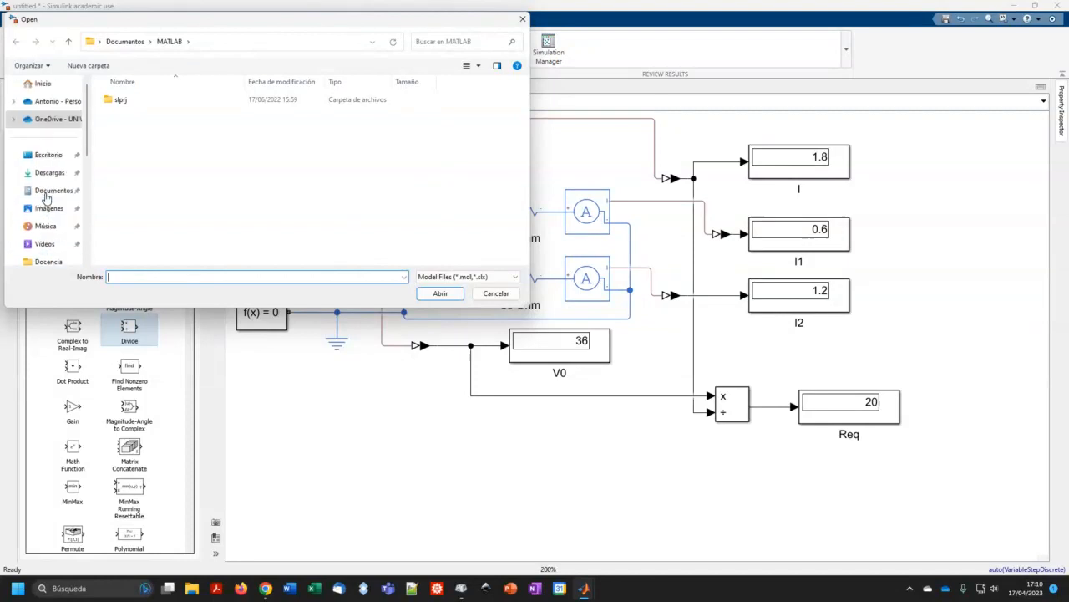
{"action": "scroll", "coordinate": [47, 197], "scroll_direction": "down", "scroll_amount": 2}
{"action": "left_click", "coordinate": [52, 101]}
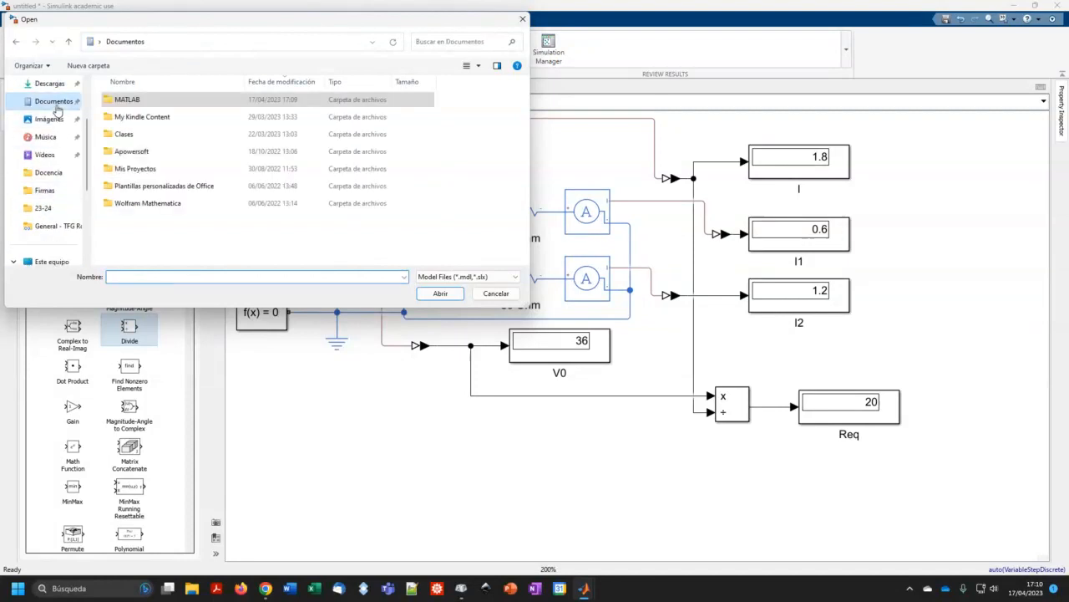
{"action": "double_click", "coordinate": [137, 140]}
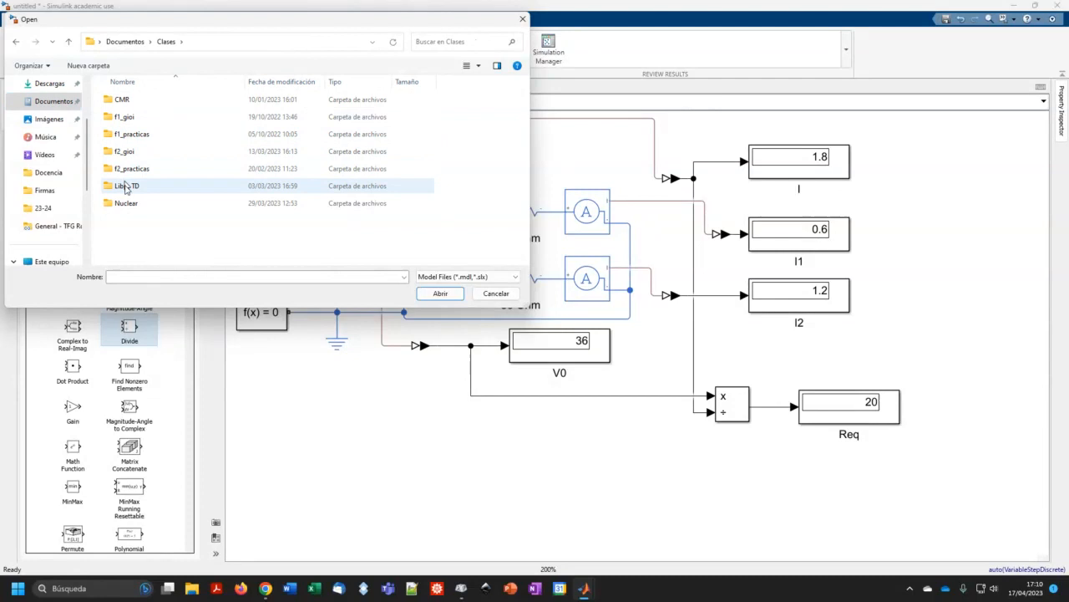
{"action": "double_click", "coordinate": [121, 153]}
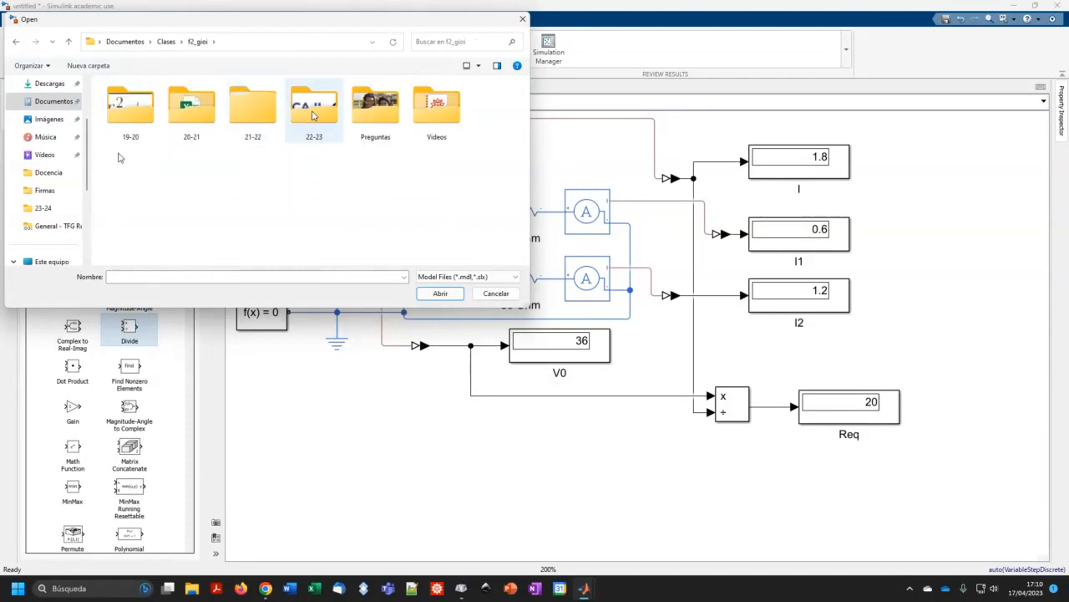
{"action": "double_click", "coordinate": [314, 116]}
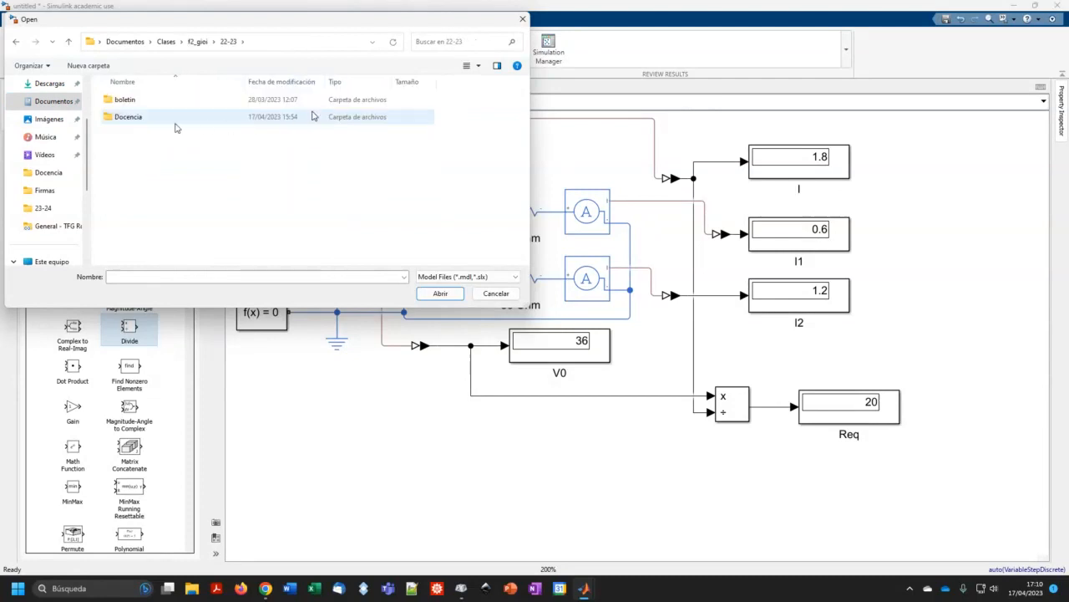
{"action": "double_click", "coordinate": [138, 99]}
{"action": "double_click", "coordinate": [125, 169]}
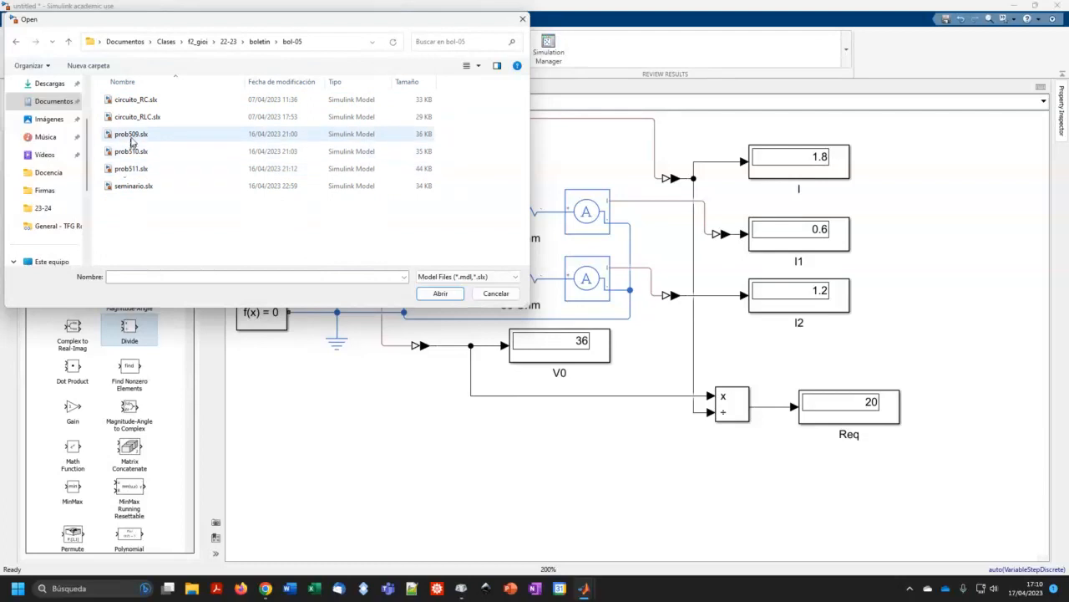
Step: Open the prob509.slx model and maximize its window
{"action": "left_click", "coordinate": [134, 137]}
{"action": "double_click", "coordinate": [134, 136]}
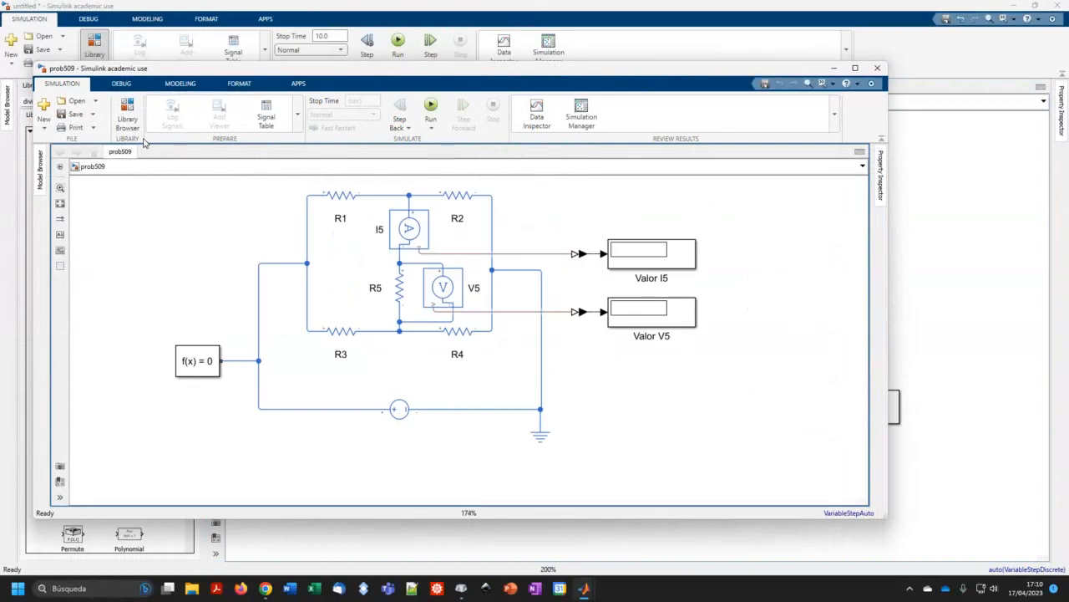
{"action": "left_click", "coordinate": [853, 68]}
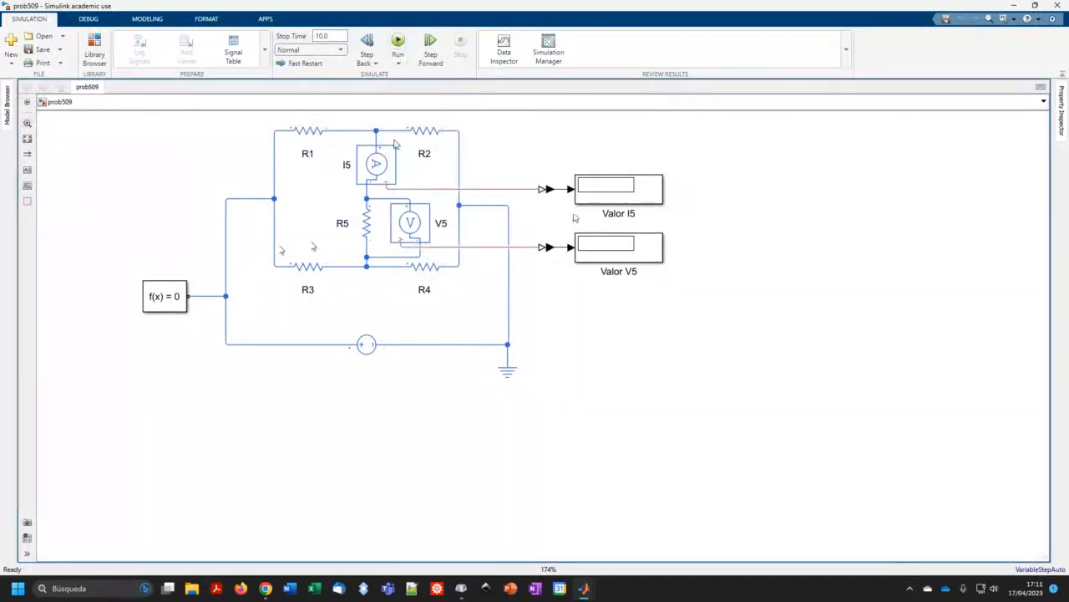
Step: Run the prob509 simulation, inspect the resistance parameter of R5, and rerun the model
{"action": "left_click", "coordinate": [399, 43]}
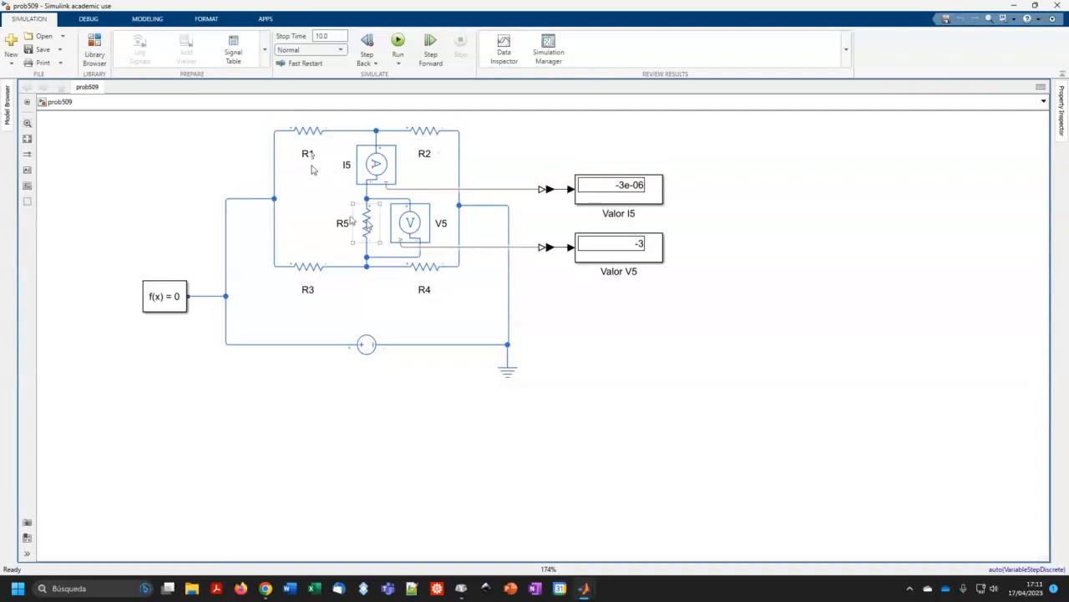
{"action": "double_click", "coordinate": [367, 224]}
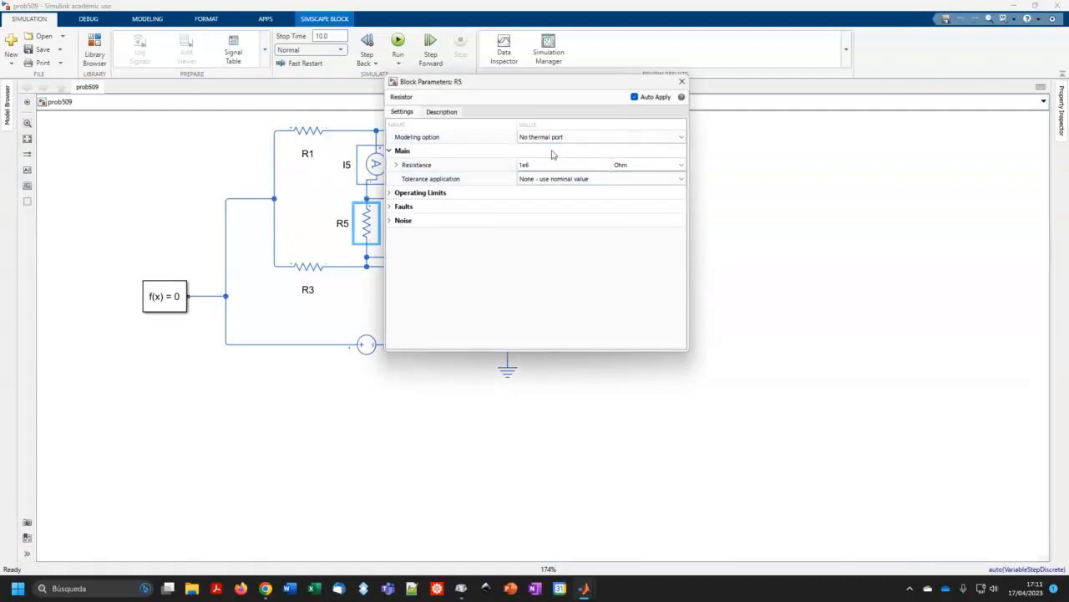
{"action": "left_click", "coordinate": [682, 81]}
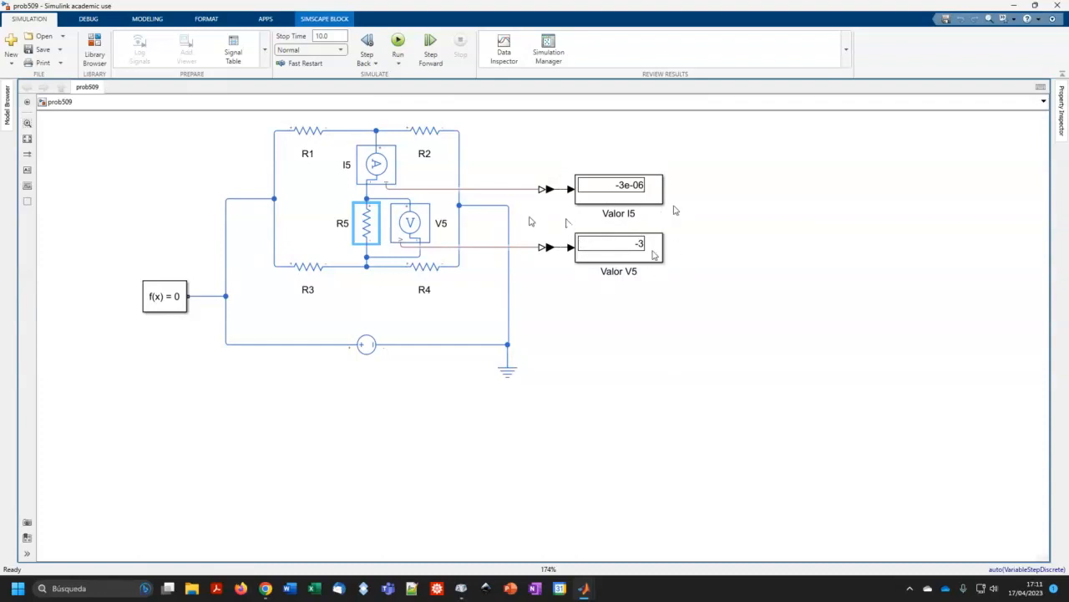
{"action": "left_click", "coordinate": [398, 41]}
Step: Set the resistance of R5 to 1e-3 Ohm and rerun the simulation
{"action": "double_click", "coordinate": [374, 230]}
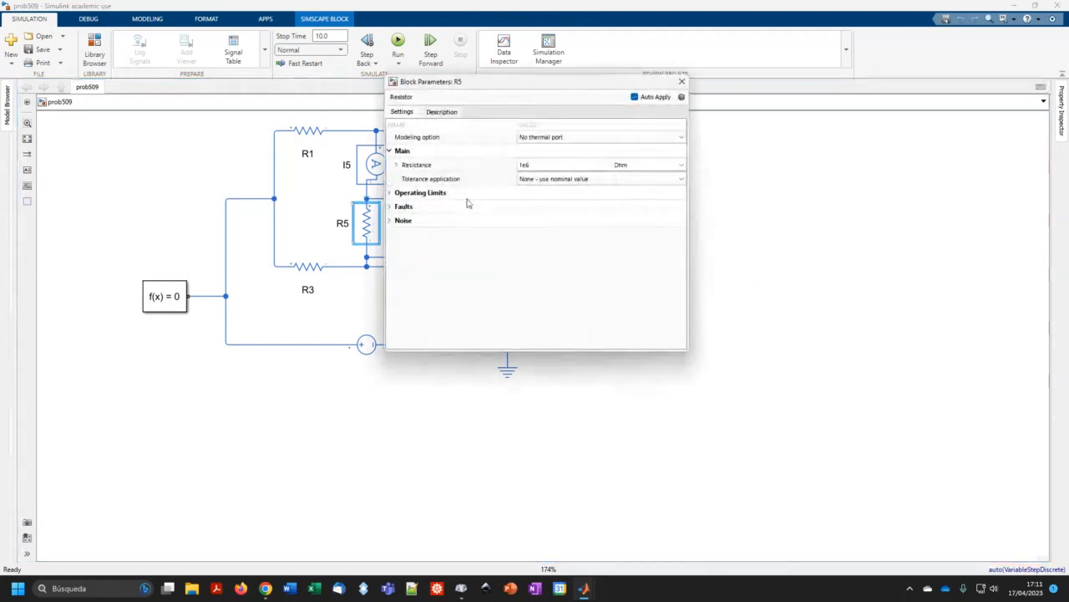
{"action": "left_click", "coordinate": [561, 165]}
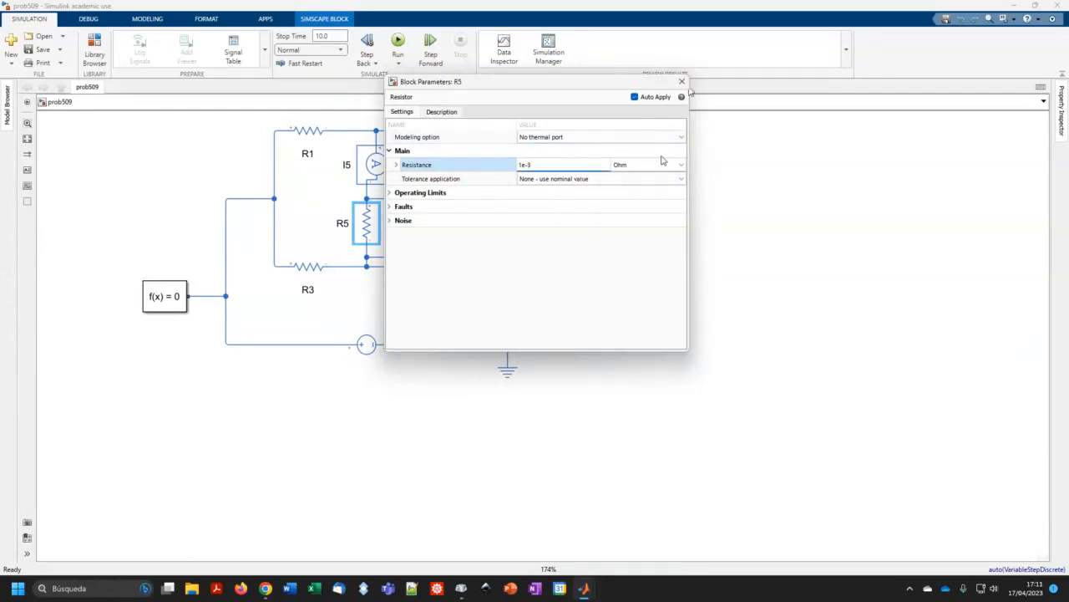
{"action": "left_click", "coordinate": [682, 82]}
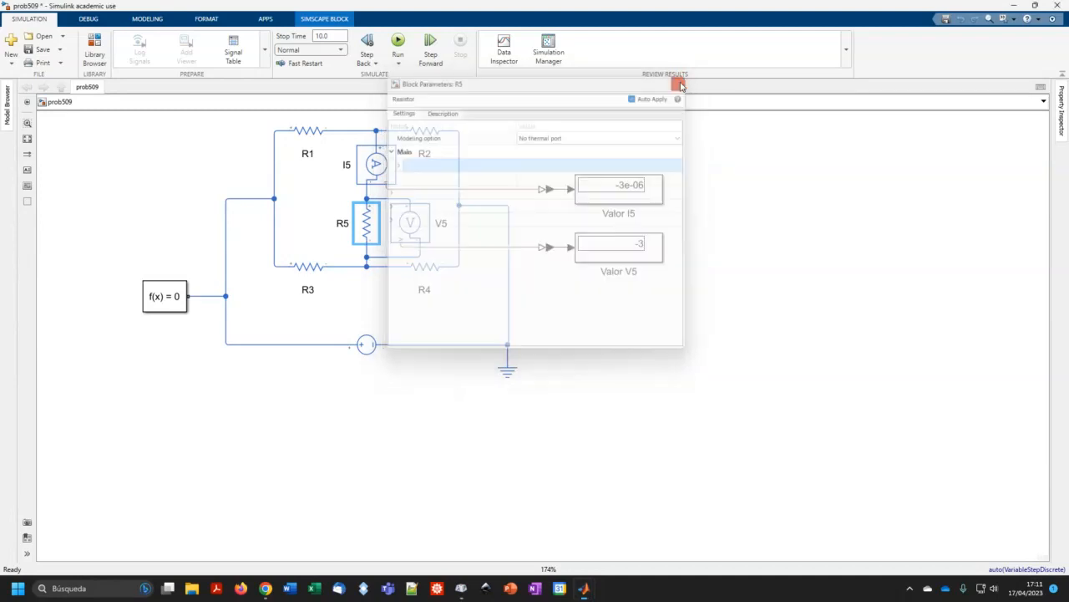
{"action": "left_click", "coordinate": [398, 42]}
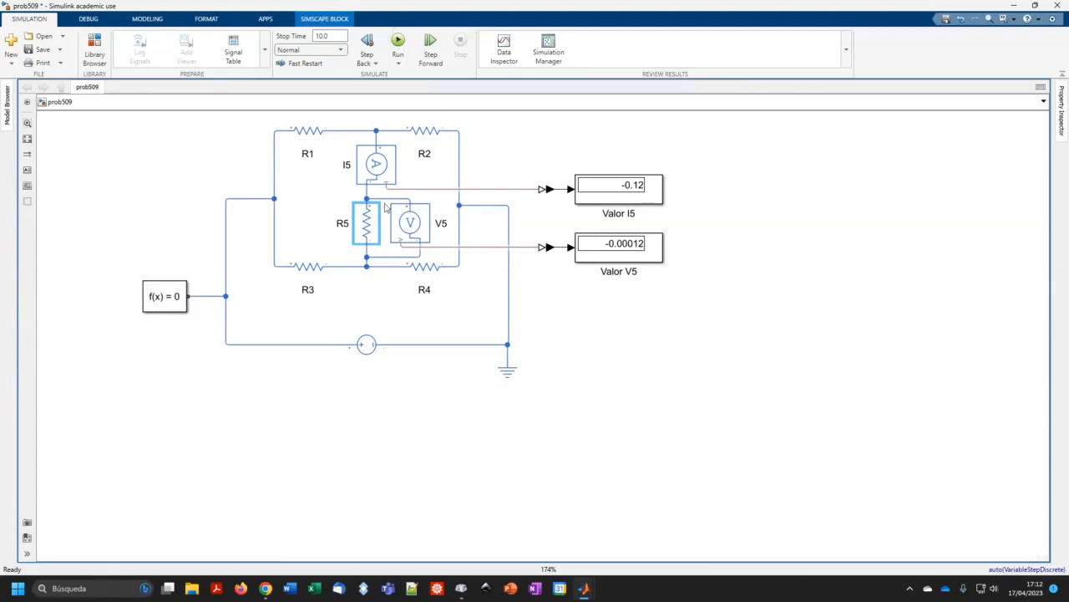
Step: Replace the 1e-3 Ohm resistance of R5 with a new value and rerun the simulation
{"action": "left_click", "coordinate": [361, 232]}
{"action": "double_click", "coordinate": [368, 230]}
{"action": "double_click", "coordinate": [539, 164]}
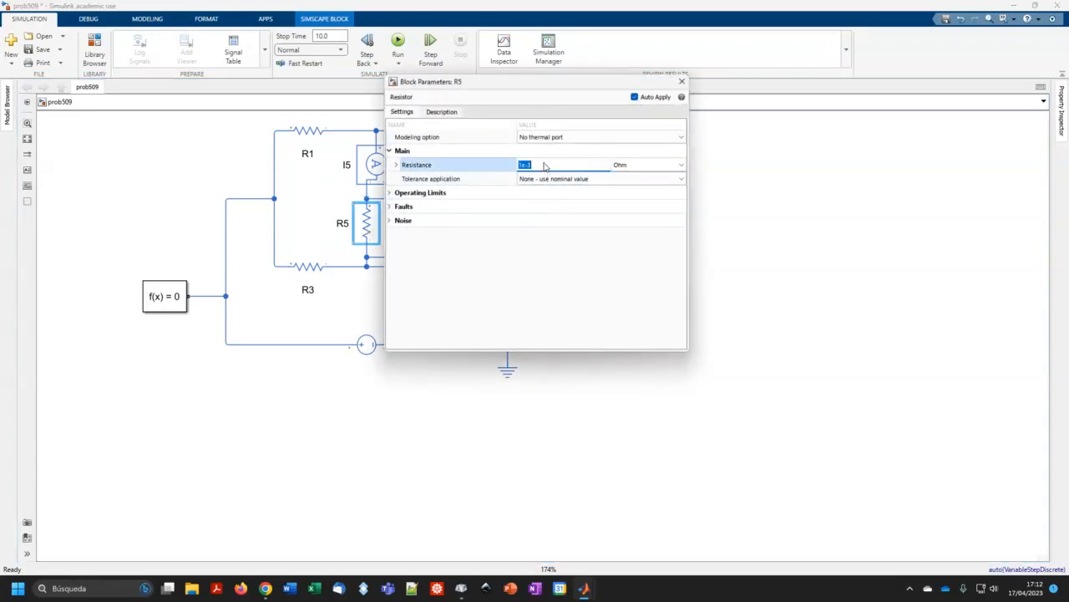
{"action": "type", "text": "2"}
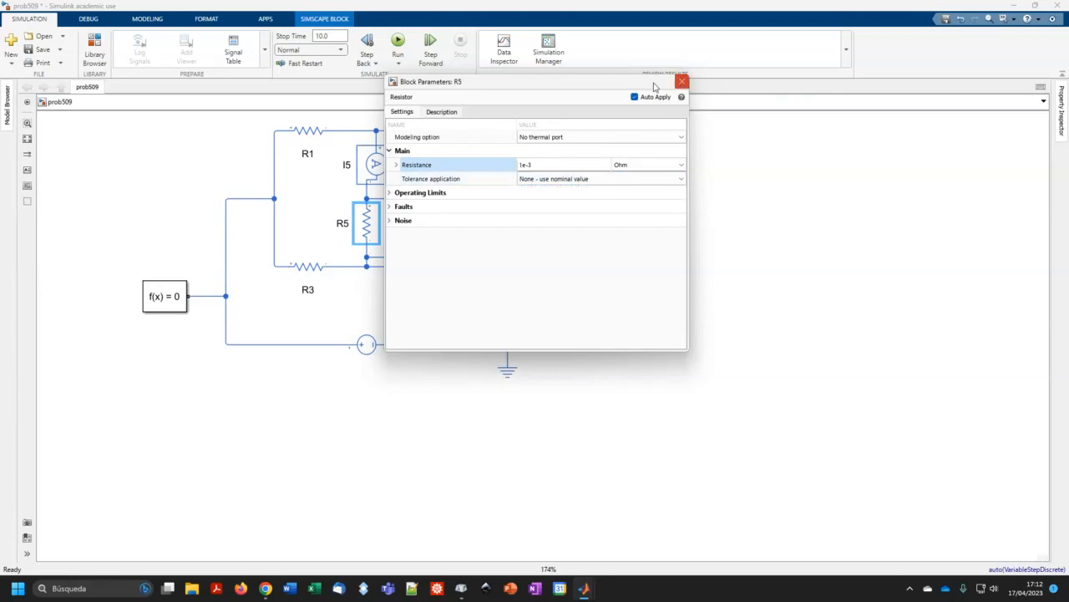
{"action": "left_click", "coordinate": [682, 81]}
{"action": "left_click", "coordinate": [398, 42]}
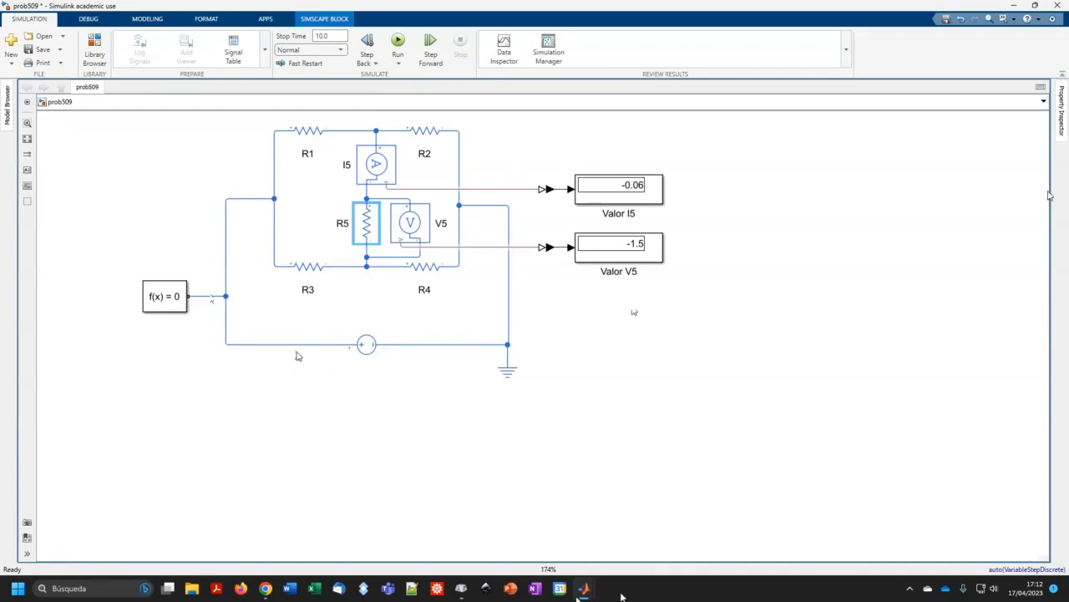
Step: Switch to the Class Collaborate session in Chrome and open its session menu
{"action": "mouse_move", "coordinate": [583, 593]}
{"action": "mouse_move", "coordinate": [268, 591]}
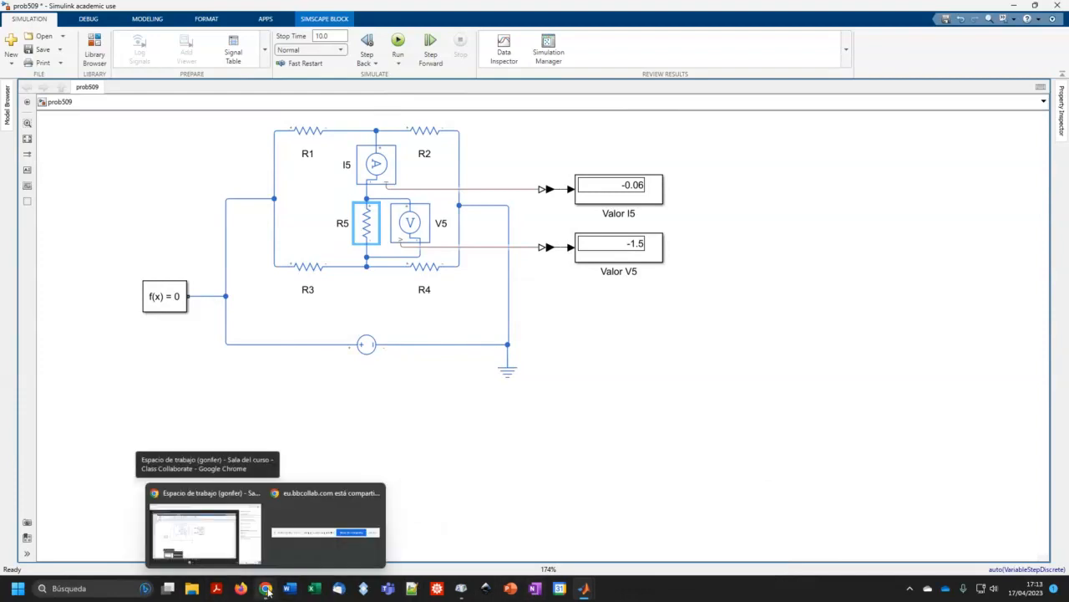
{"action": "left_click", "coordinate": [165, 544]}
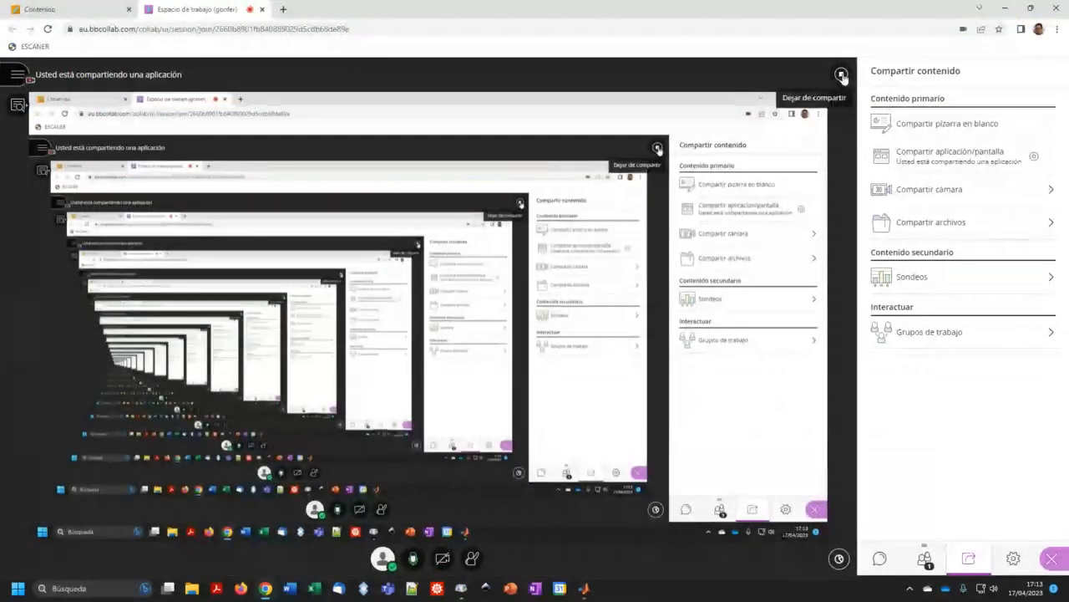
{"action": "left_click", "coordinate": [18, 75]}
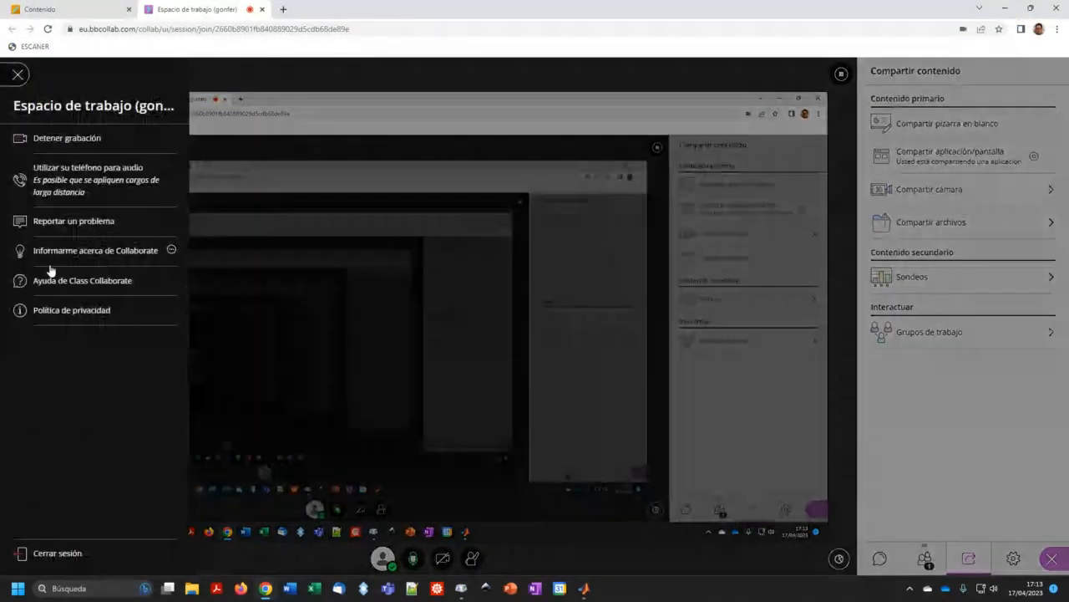